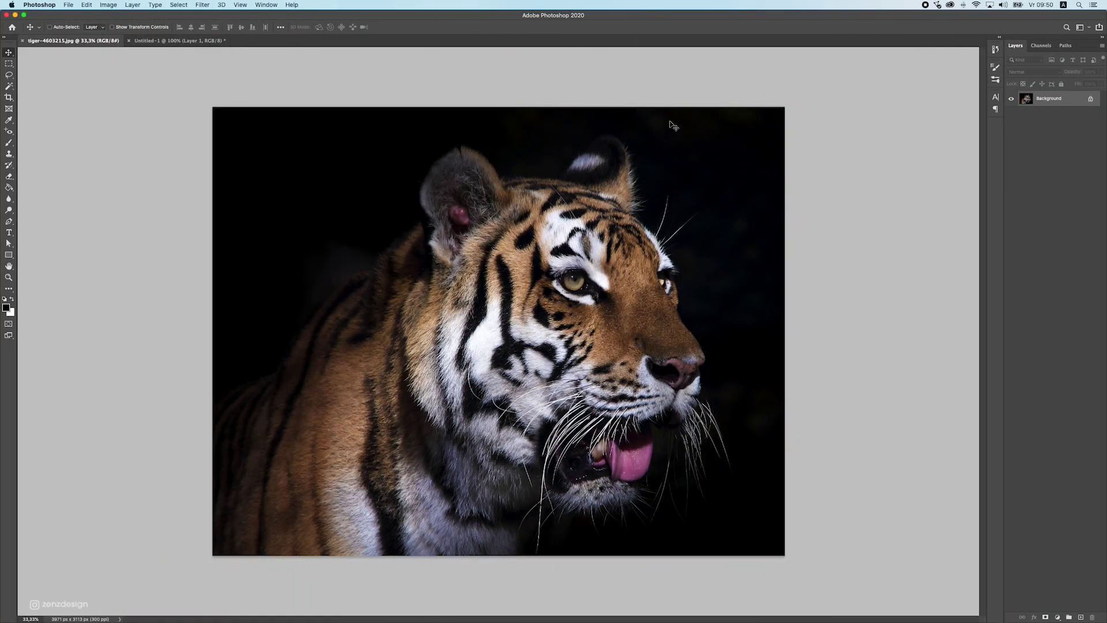
Create a new blank document 1920 pixels wide and 1080 pixels high at 72 ppi.
key("super+n")
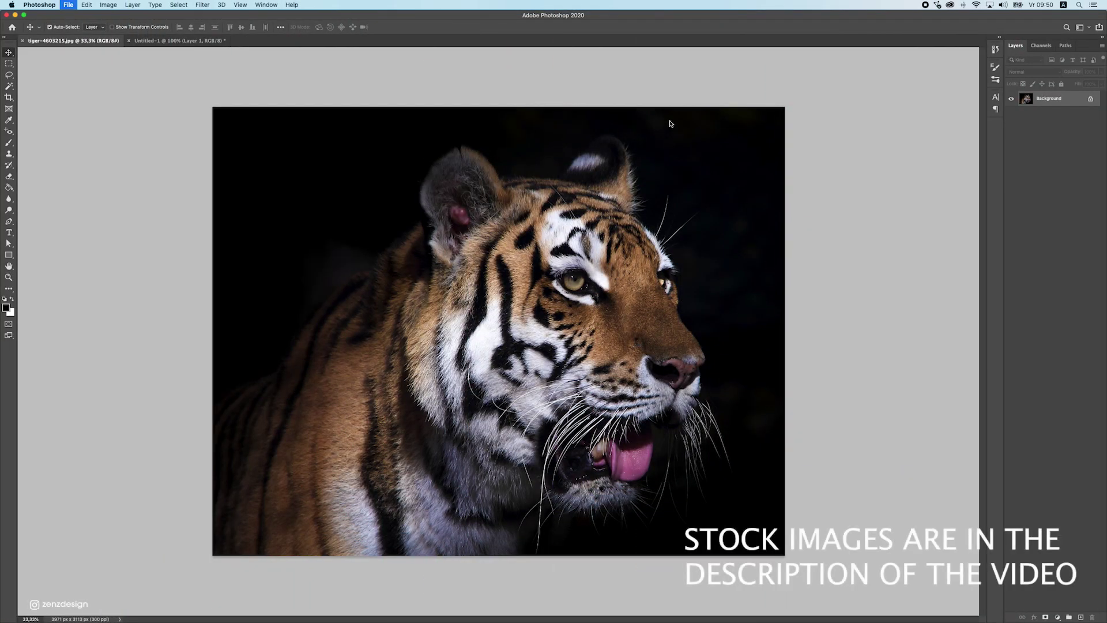
left_click_drag(645, 201, 381, 137)
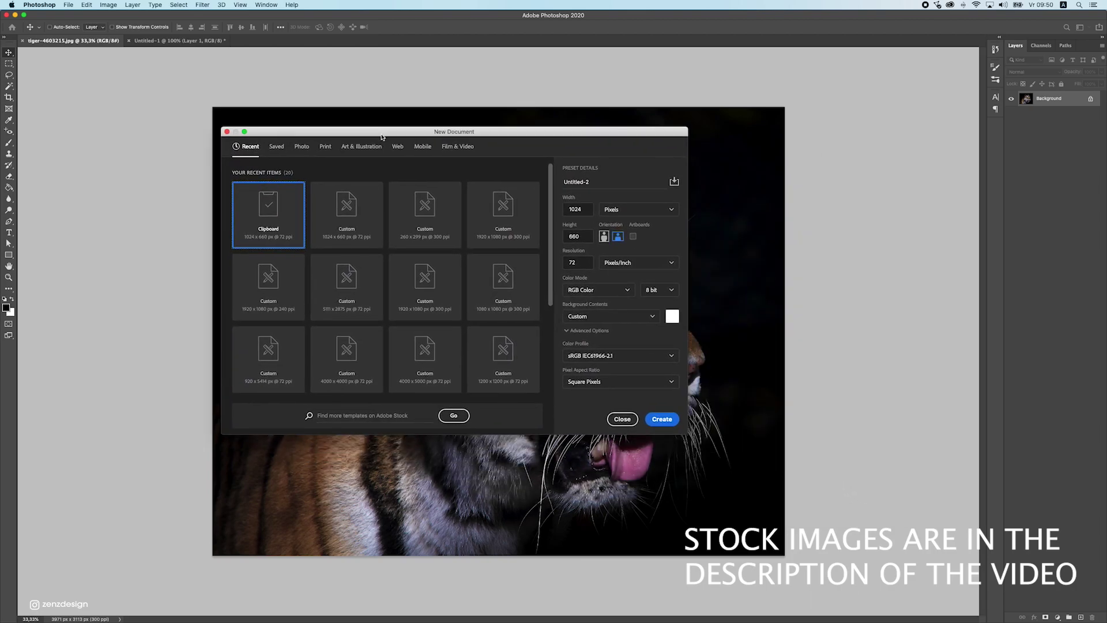
double_click(581, 210)
type("19")
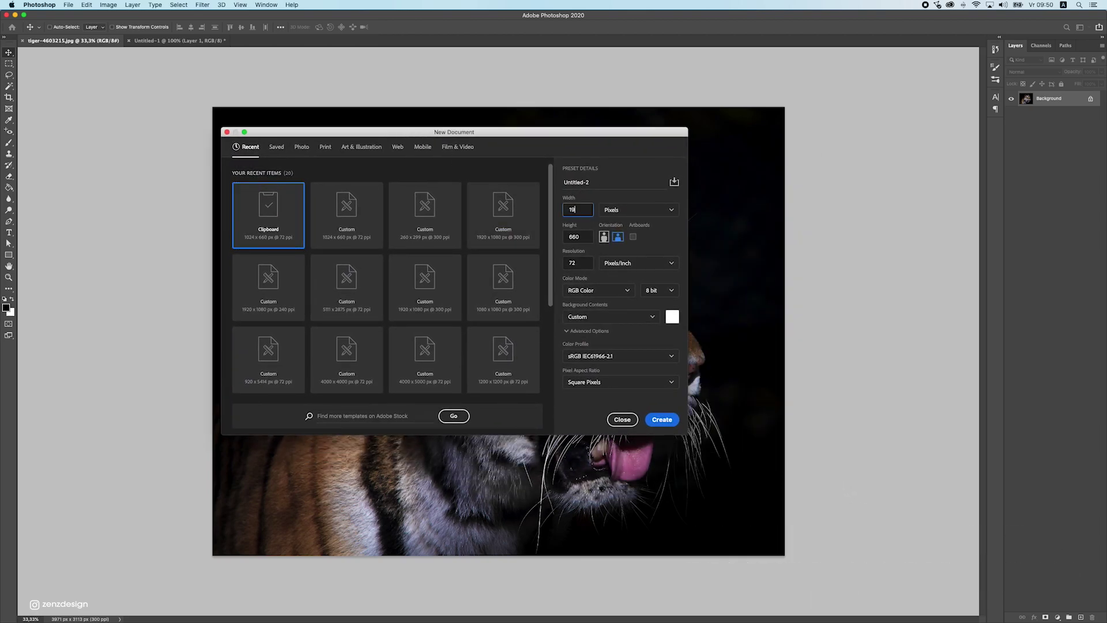
key("Tab")
left_click(671, 421)
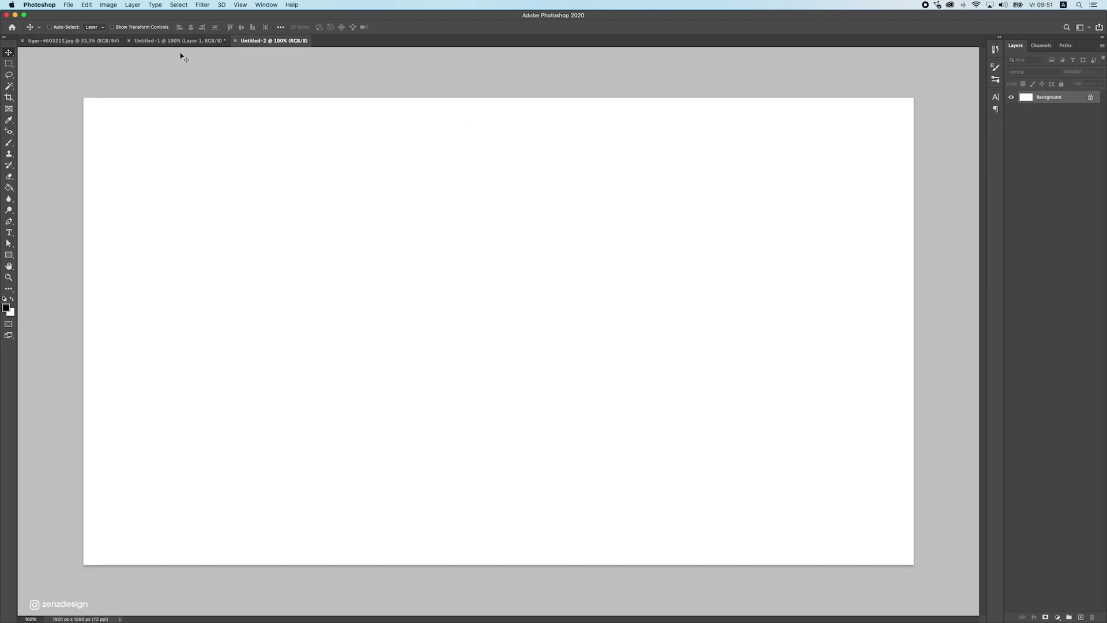
Bring the tiger photo into the new document as a layer and convert it to a smart object.
left_click(95, 40)
left_click(284, 42)
left_click_drag(284, 41, 418, 275)
right_click(1067, 99)
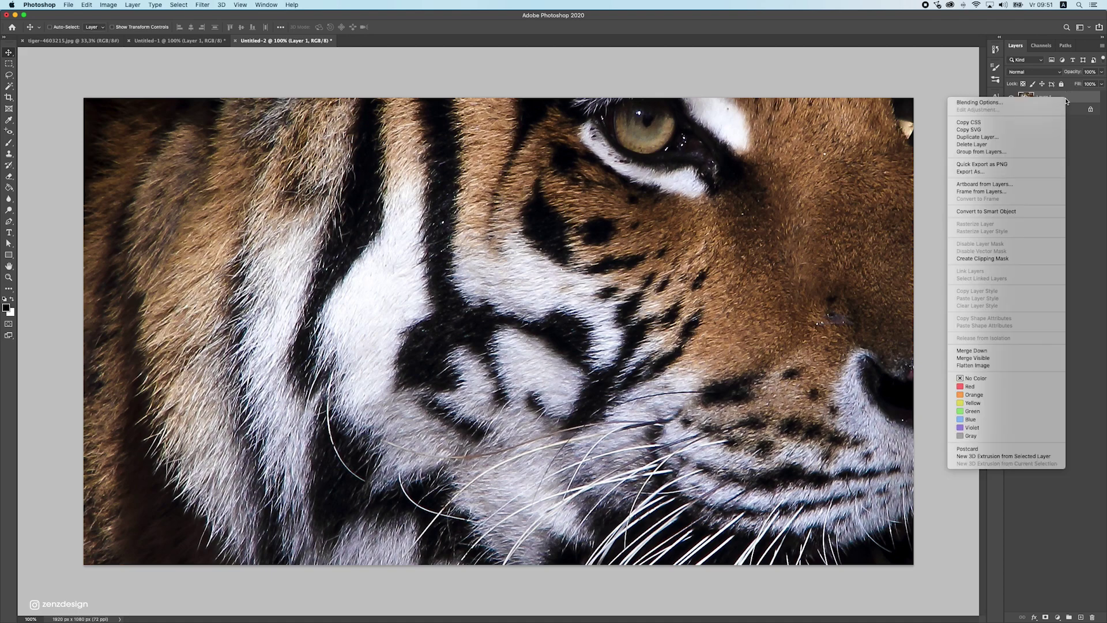
left_click(975, 211)
Scale down the tiger layer and place it over the left part of the canvas, leaving an empty strip on the right.
key("super+t")
key("super+0")
left_click_drag(686, 155, 487, 309)
left_click_drag(442, 373, 553, 317)
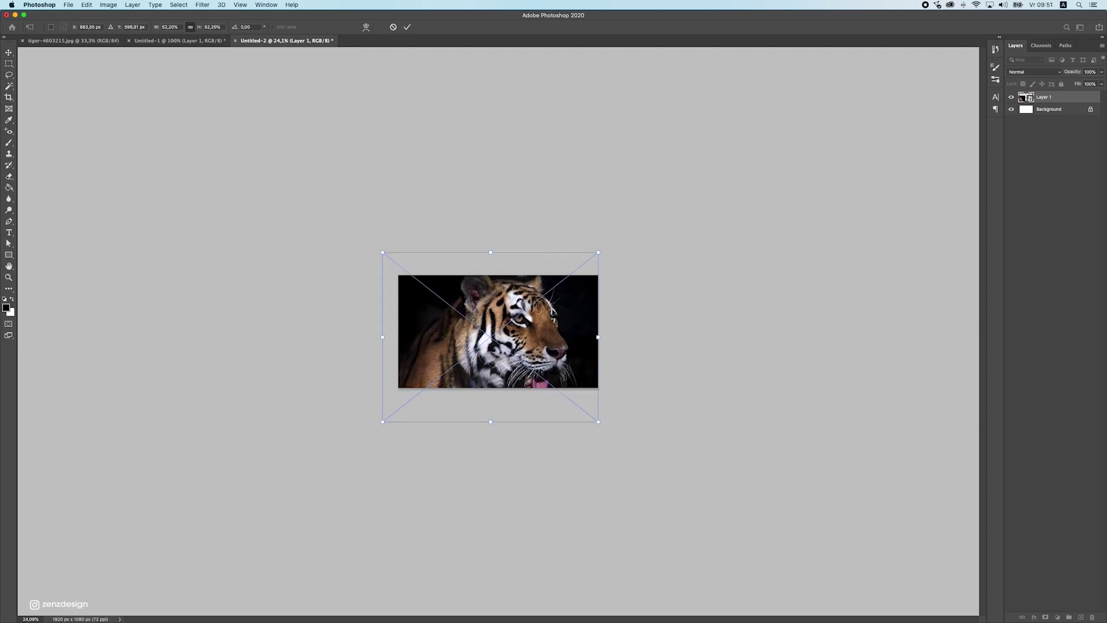
mouse_move(383, 255)
left_mouse_down()
mouse_move(411, 260)
mouse_move(402, 257)
left_mouse_up()
left_click_drag(495, 303, 484, 291)
left_click_drag(592, 251, 576, 262)
key("Return")
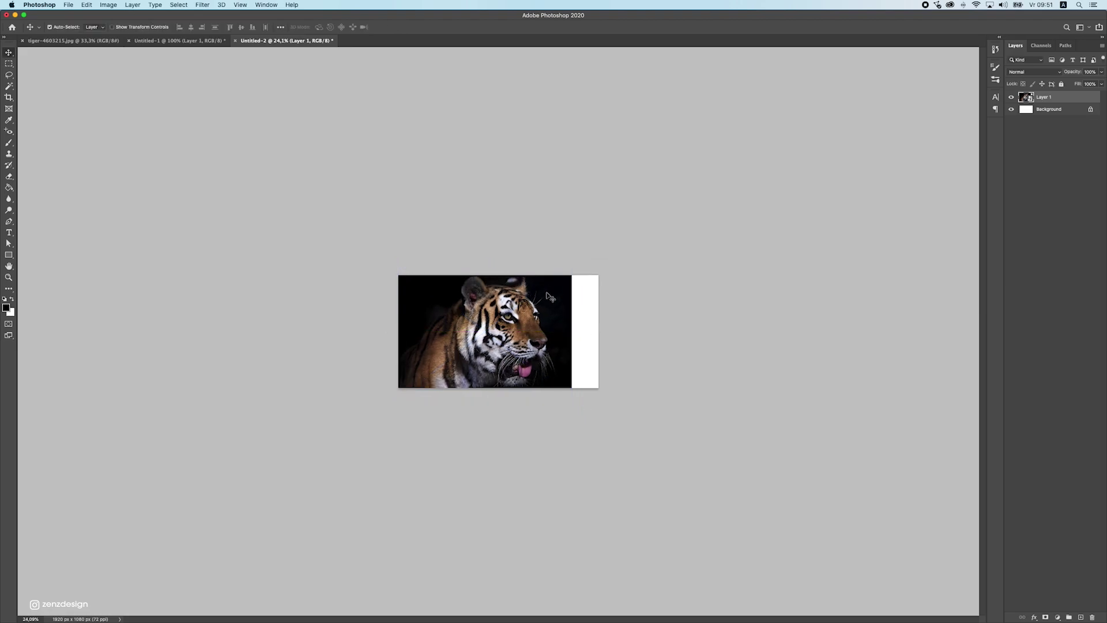
scroll(546, 291, "up", 3)
left_click_drag(547, 273, 522, 274)
Invert the white background layer to black and scale the tiger layer to about 40.47%.
left_click(1066, 111)
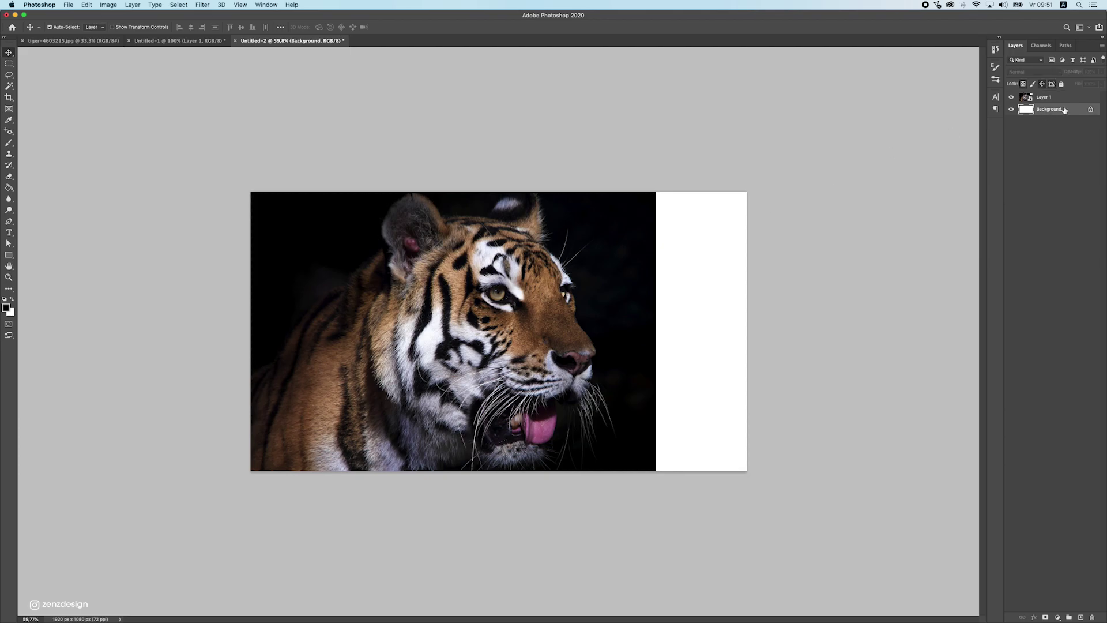
key("super+i")
left_click(480, 362, "super")
key("super+t")
left_click_drag(655, 162, 648, 169)
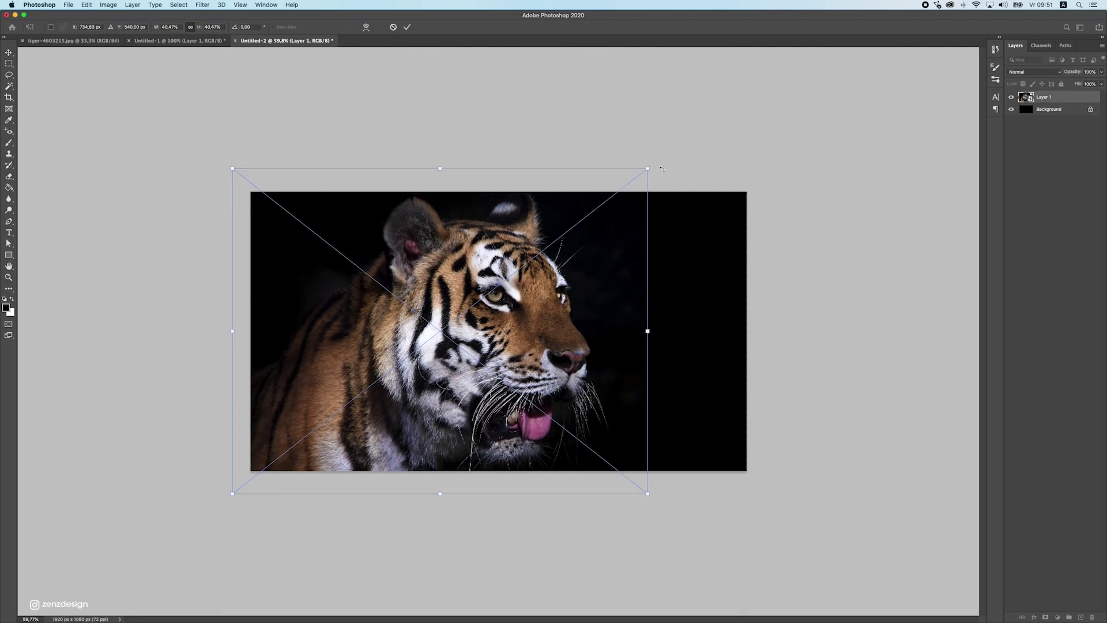
key("Return")
Lasso the upper middle butterfly in Untitled-1, copy it into the Untitled-2 tiger document and place it in front of the tiger's face.
left_click(197, 40)
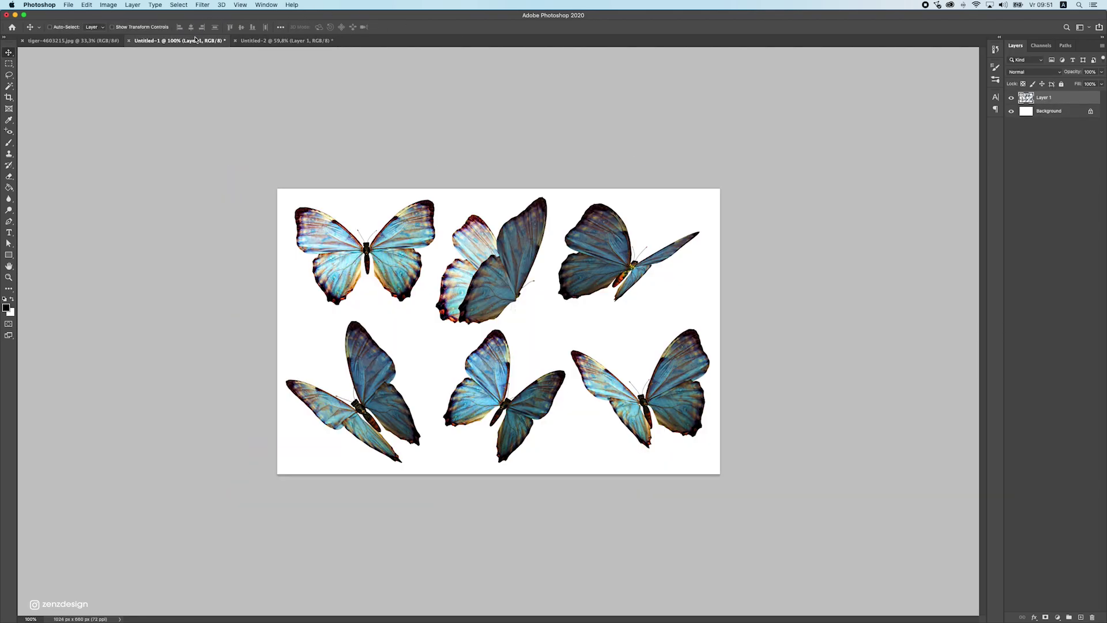
left_click(10, 76)
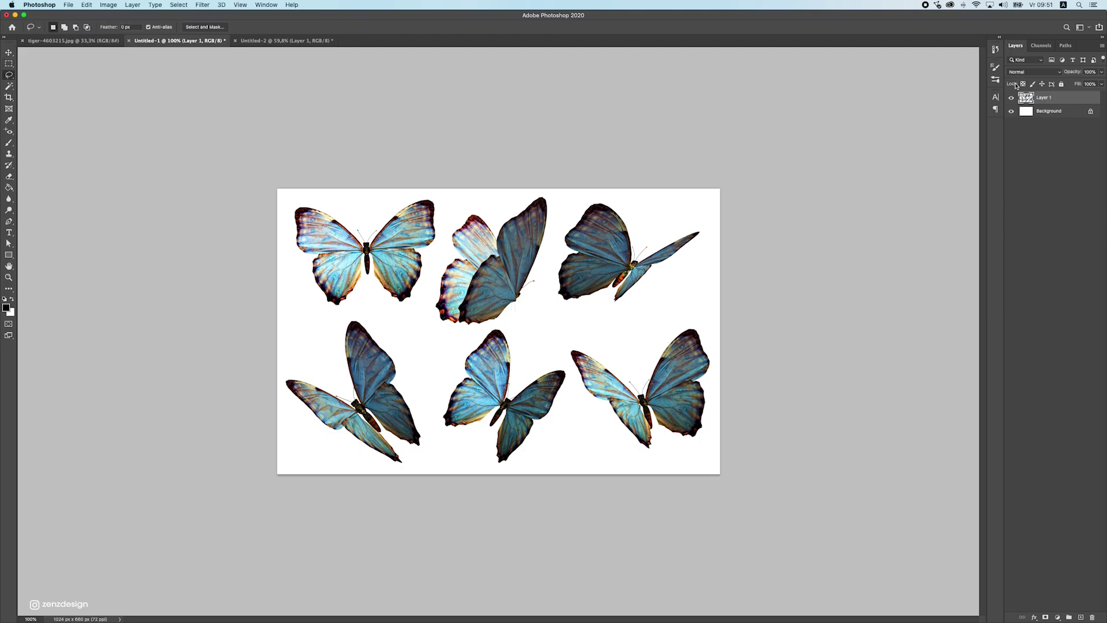
mouse_move(544, 295)
left_mouse_down()
mouse_move(562, 200)
mouse_move(518, 184)
mouse_move(468, 199)
mouse_move(430, 279)
mouse_move(428, 343)
mouse_move(532, 311)
left_mouse_up()
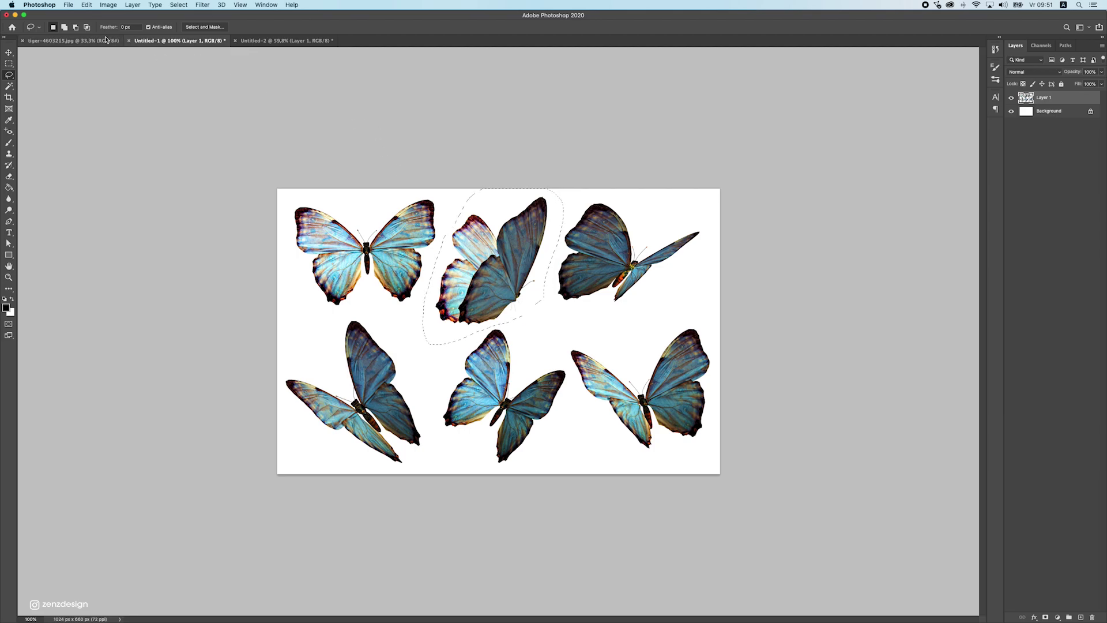
left_click(73, 40)
left_click(7, 55)
left_click(287, 40)
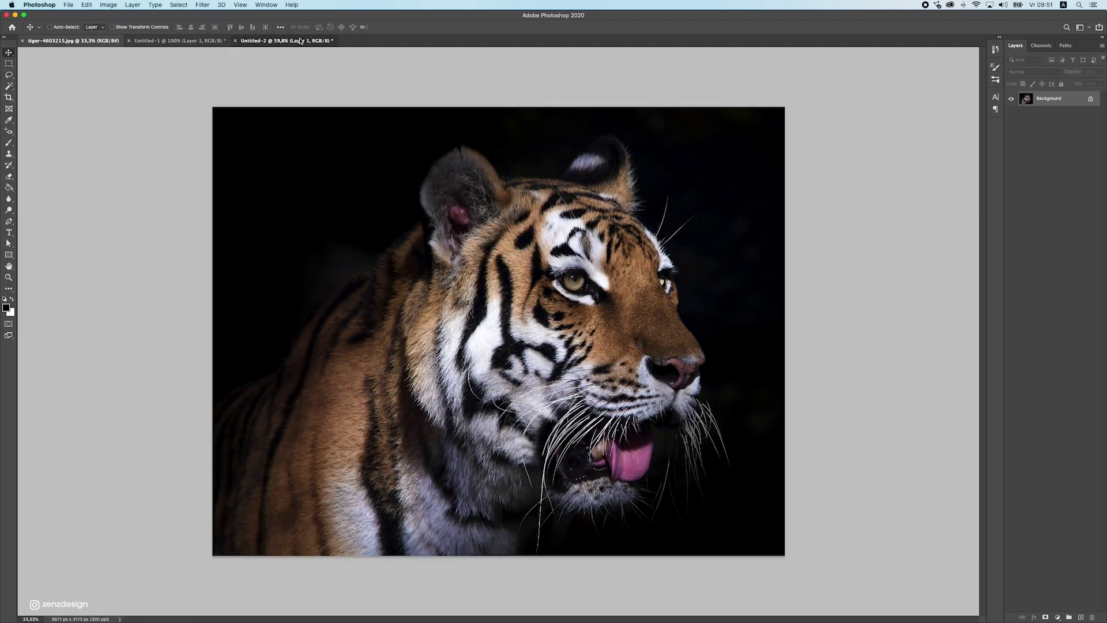
key("super+v")
left_click_drag(528, 329, 652, 279)
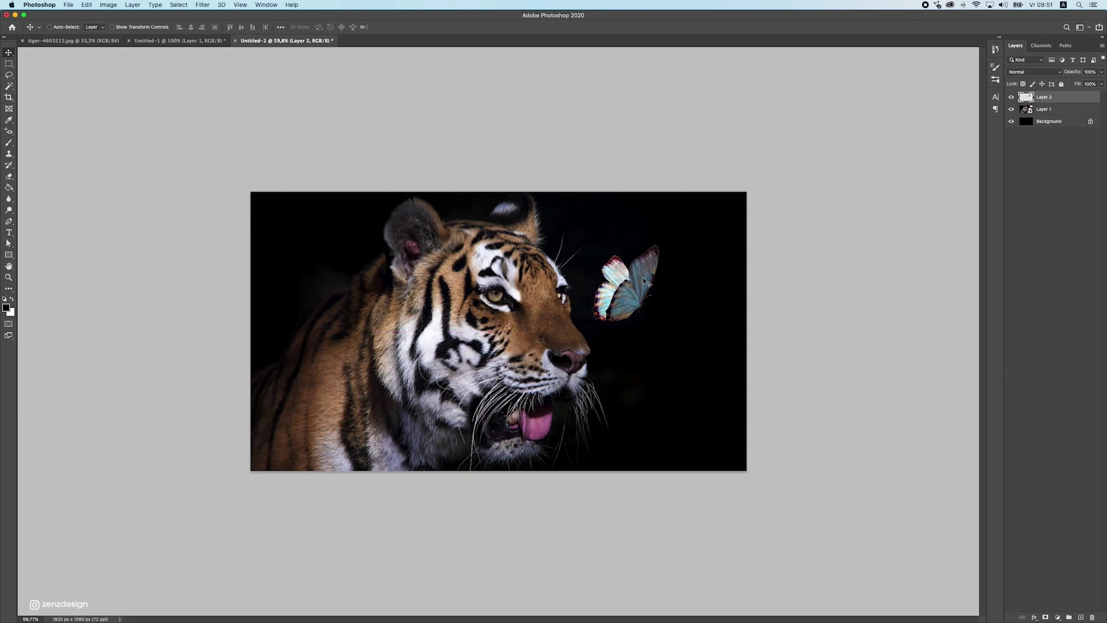
Convert the butterfly layer to a smart object and flip it horizontally.
right_click(1068, 101)
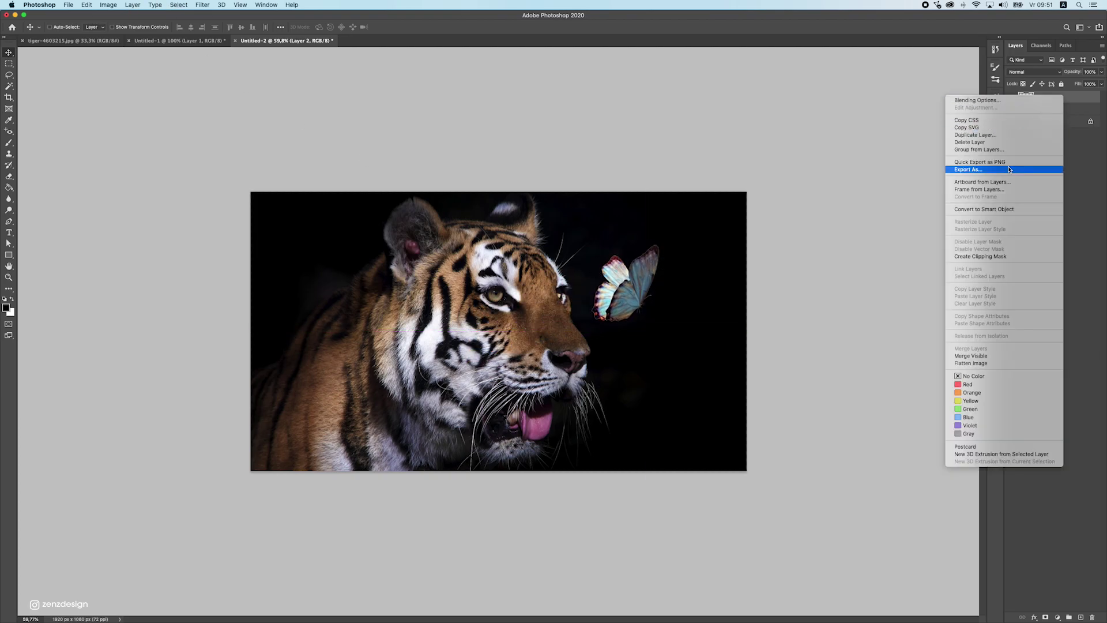
left_click(1004, 210)
left_click(87, 4)
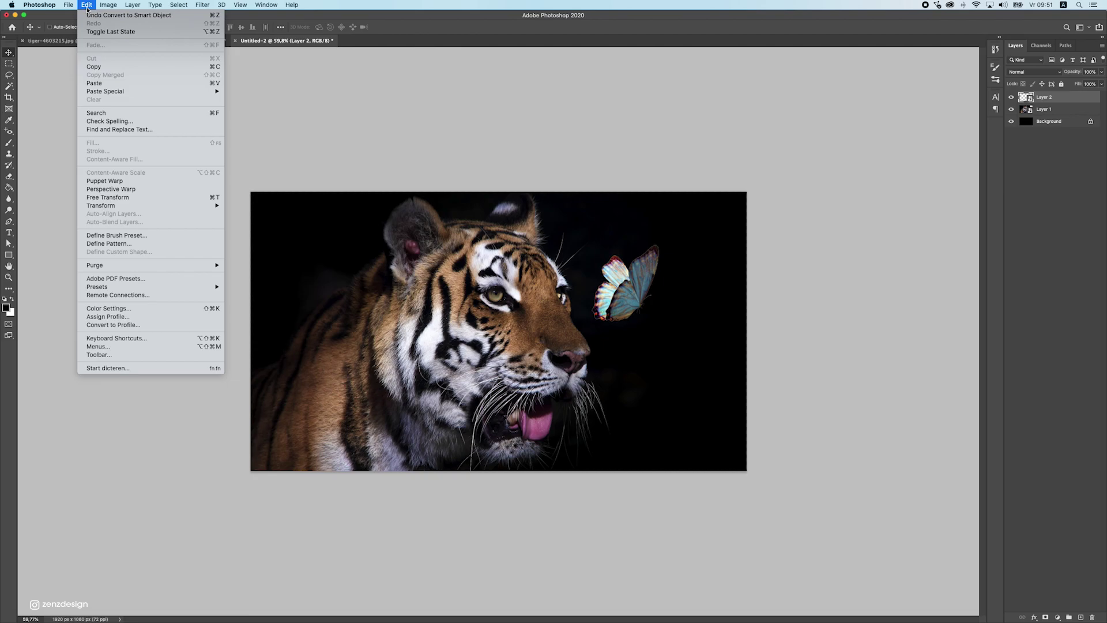
mouse_move(147, 207)
left_click(293, 342)
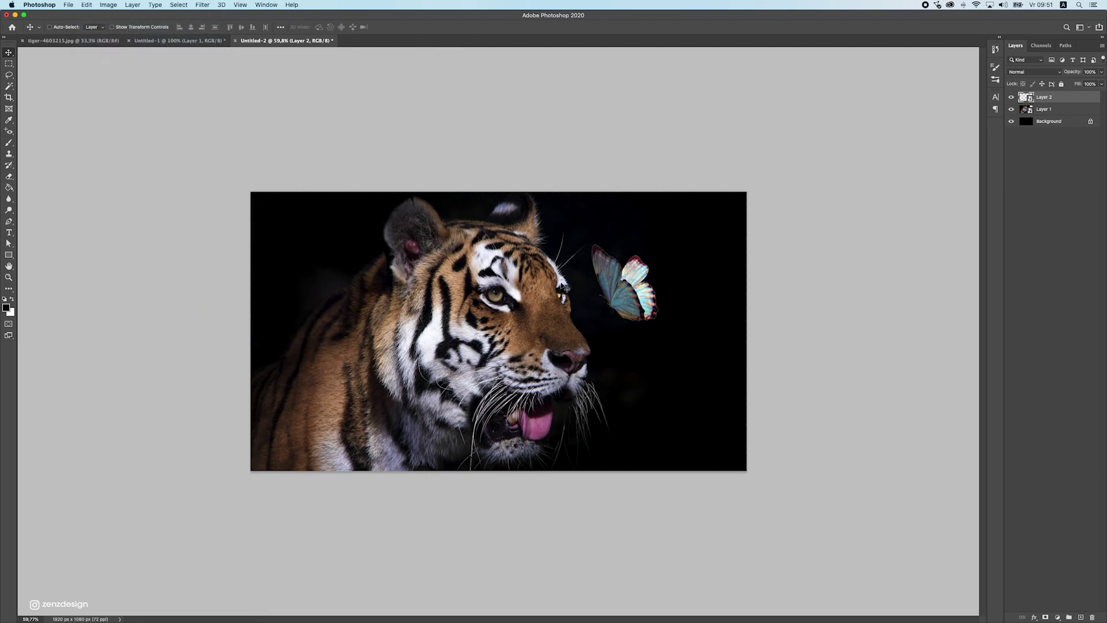
Scale the butterfly down slightly with Free Transform, keeping it in front of the tiger's face.
key("super+t")
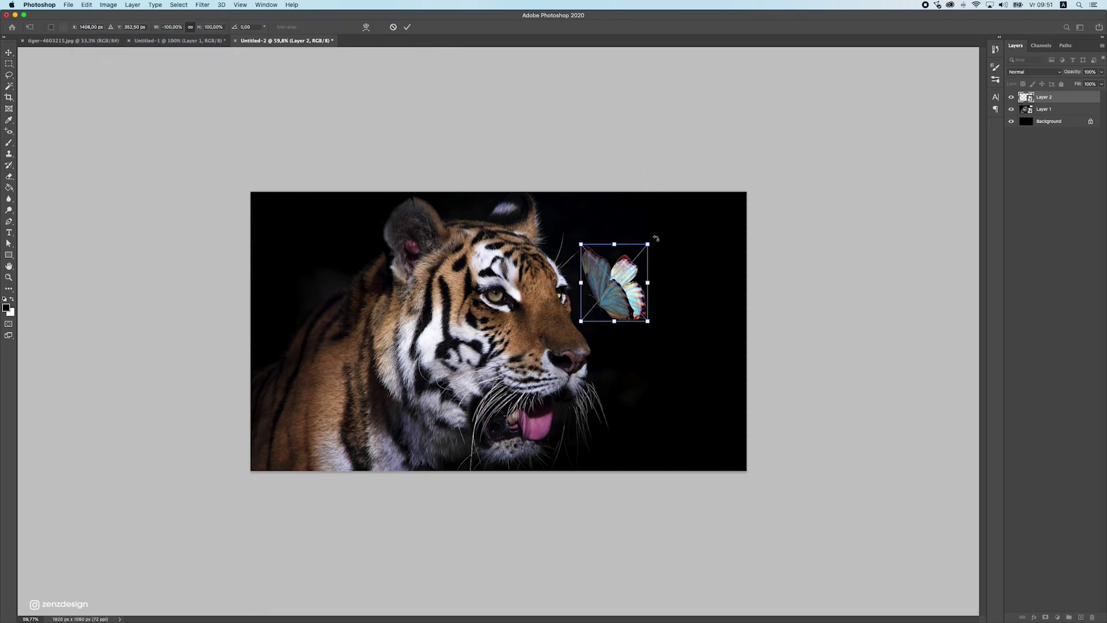
mouse_move(647, 240)
left_mouse_down()
mouse_move(646, 223)
mouse_move(657, 220)
left_mouse_up()
key("Return")
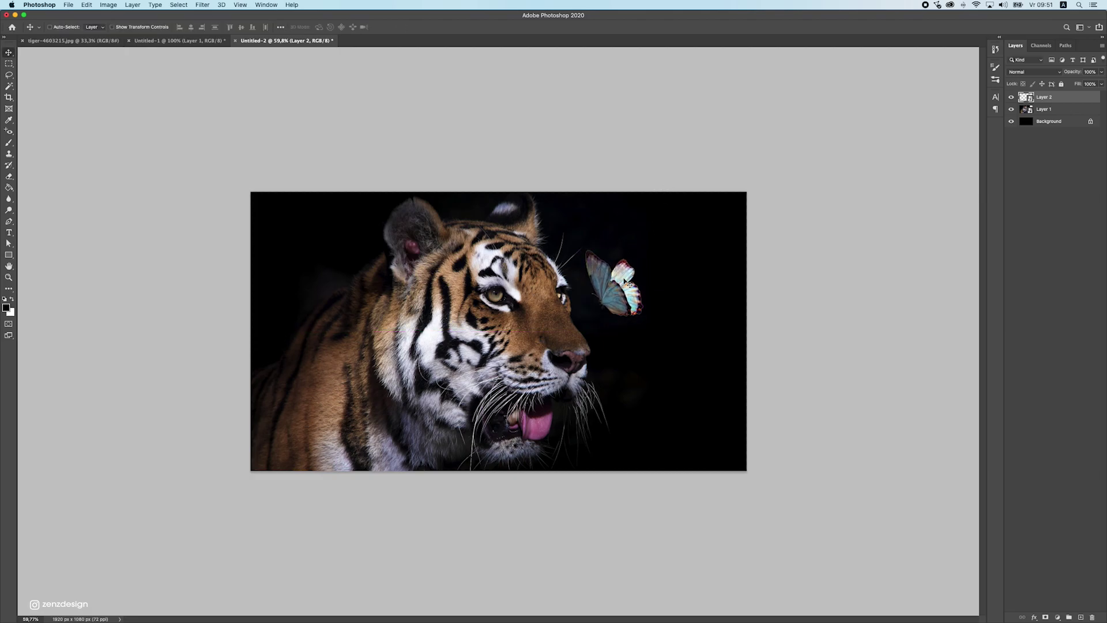
Scale the tiger to about 38.55% and shift it slightly right, and move the butterfly up and to the right.
left_click(553, 329, "super")
key("super+t")
left_click_drag(650, 494, 629, 480)
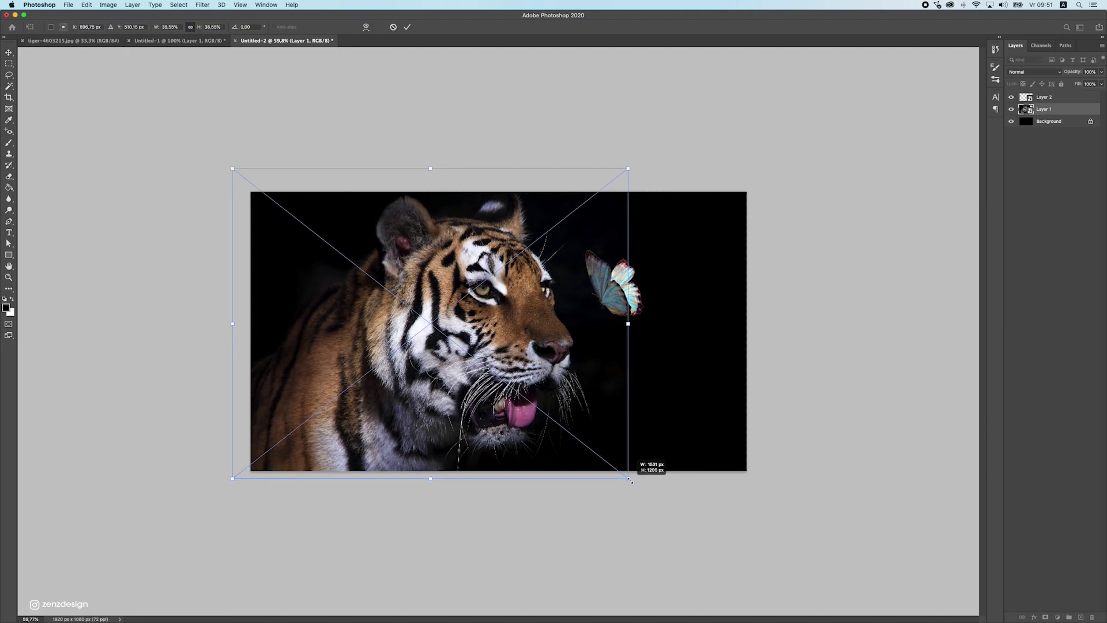
left_click_drag(527, 374, 542, 373)
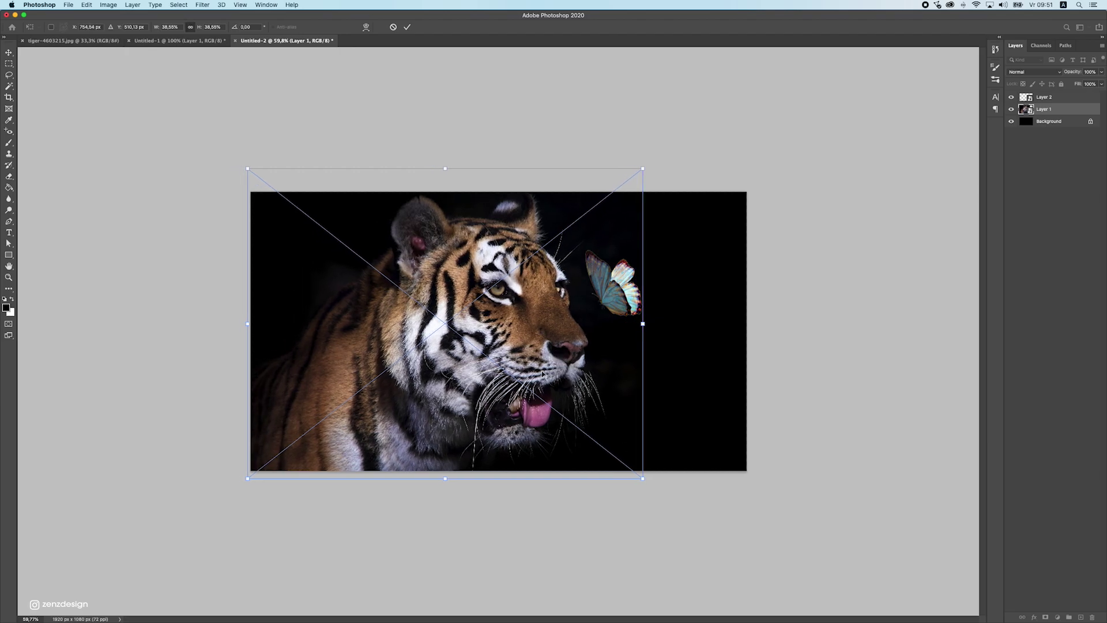
key("Return")
key("alt+bracketright")
left_click_drag(616, 295, 630, 274)
Add a Curves adjustment clipped to the butterfly layer and darken it by lowering the white point's output to 122.
left_click(1049, 111)
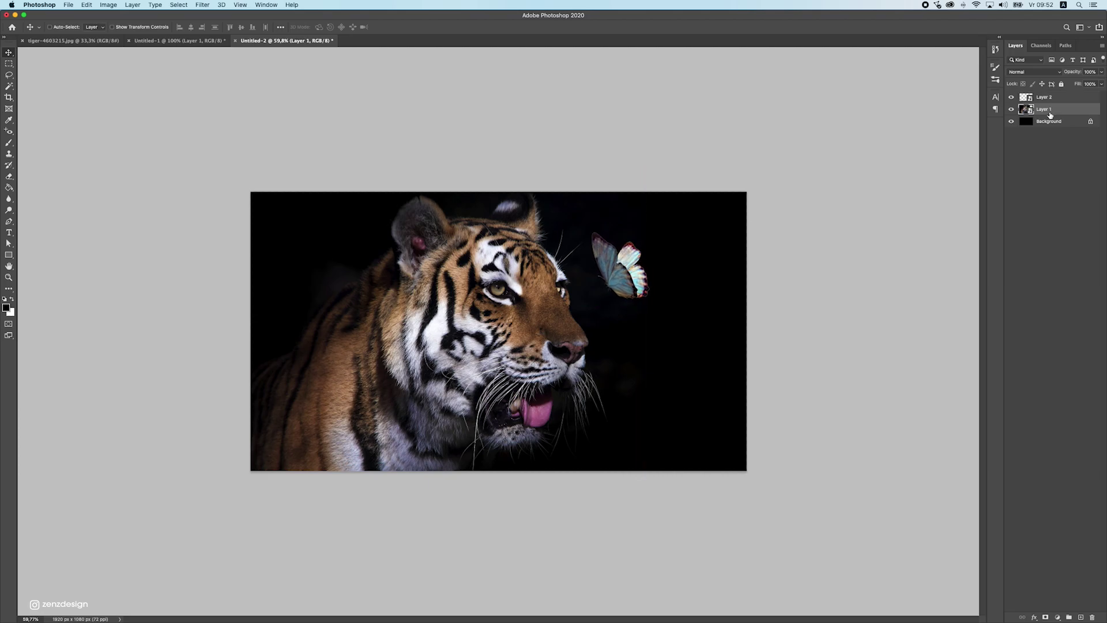
left_click(1058, 618)
left_click(1066, 498)
left_click_drag(1067, 117, 1065, 95)
left_click_drag(974, 329, 975, 345)
left_click(923, 534)
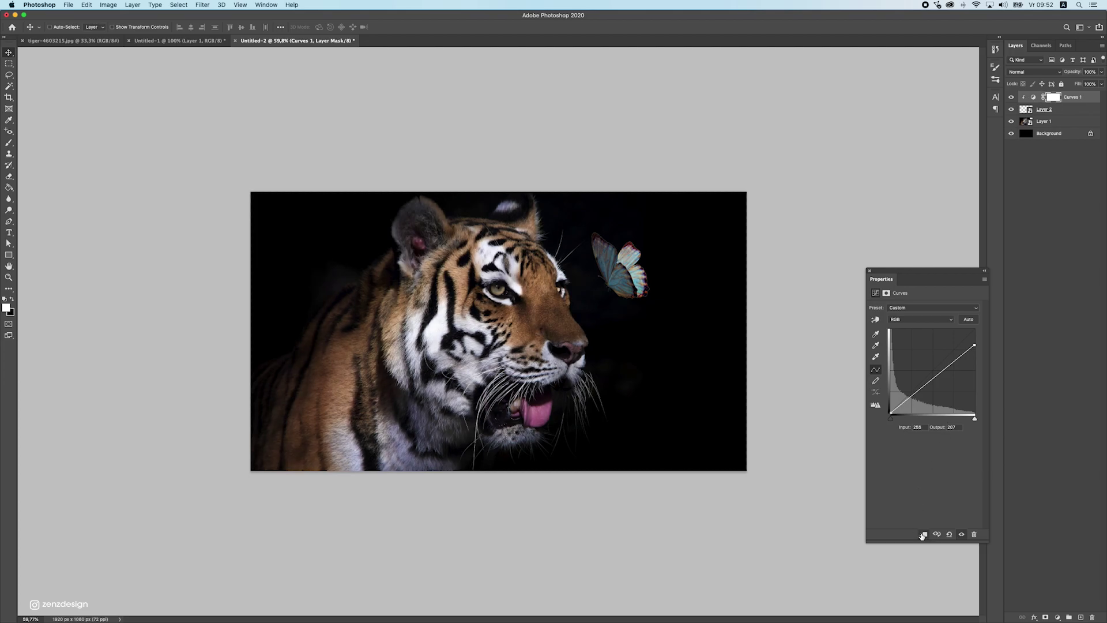
left_click_drag(973, 345, 974, 373)
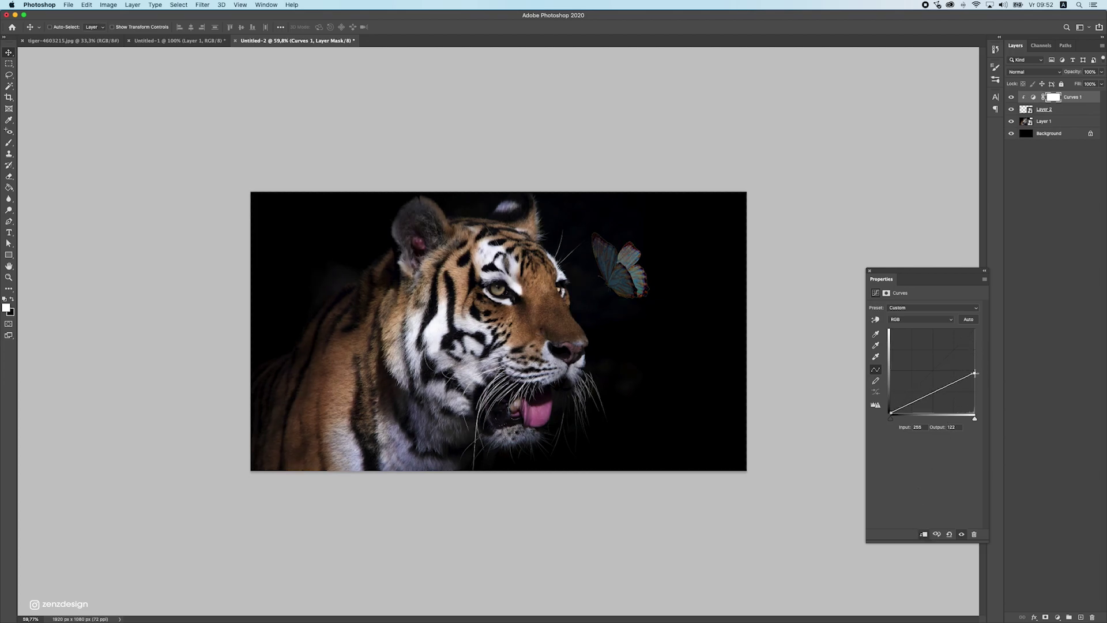
Add a second clipped Curves adjustment, brighten it with the white point at input 143, and invert its mask to black.
left_click(1058, 617)
left_click(1064, 498)
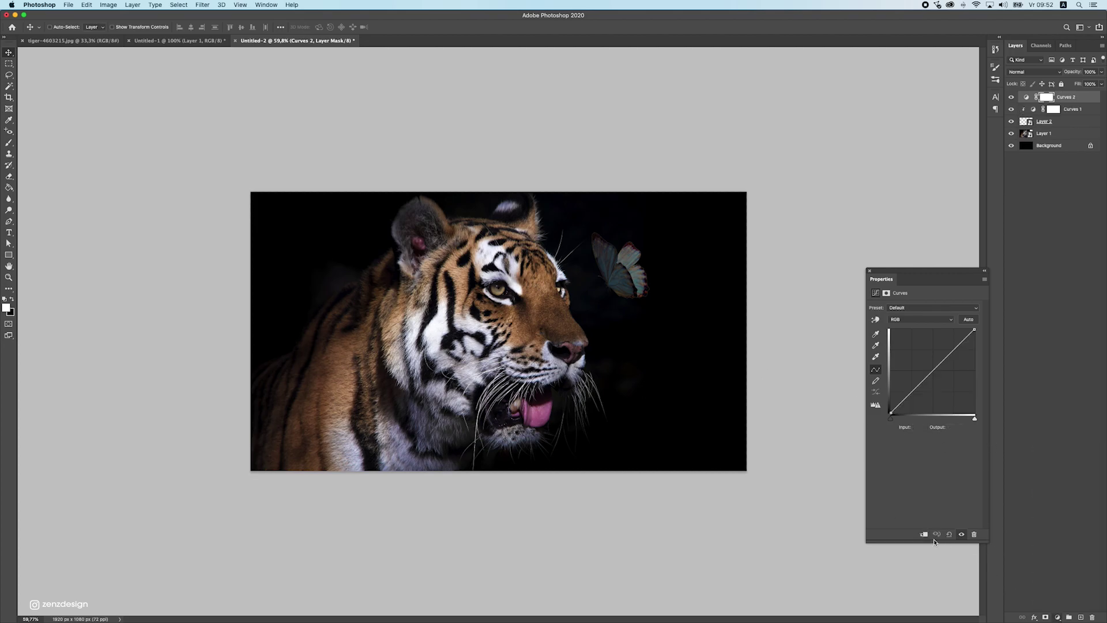
left_click(924, 537)
left_click_drag(974, 329, 936, 319)
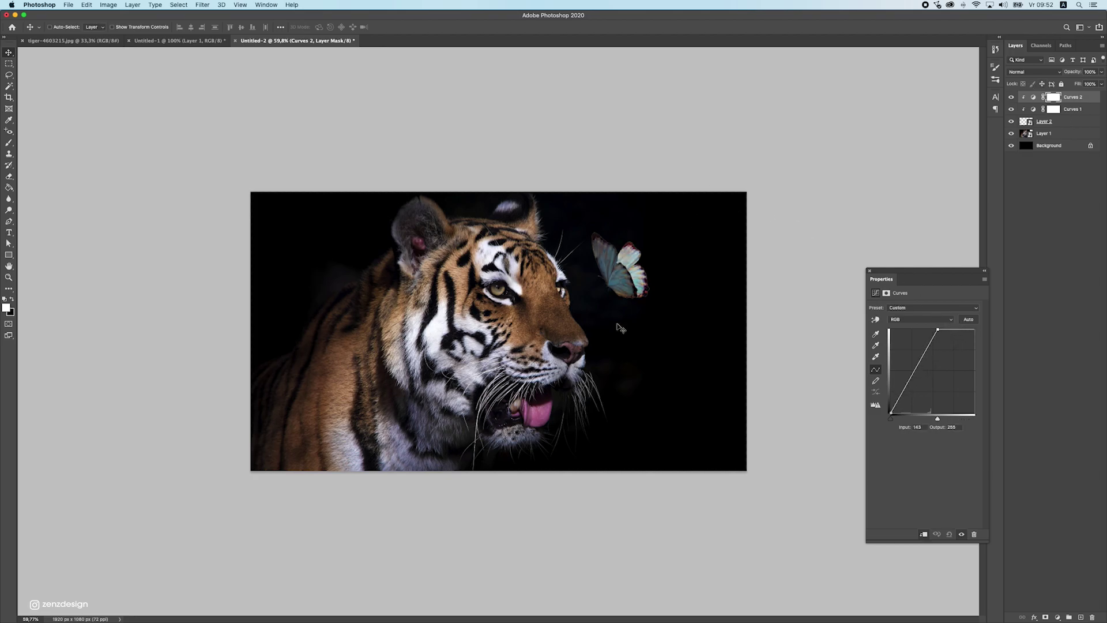
left_click(1052, 97)
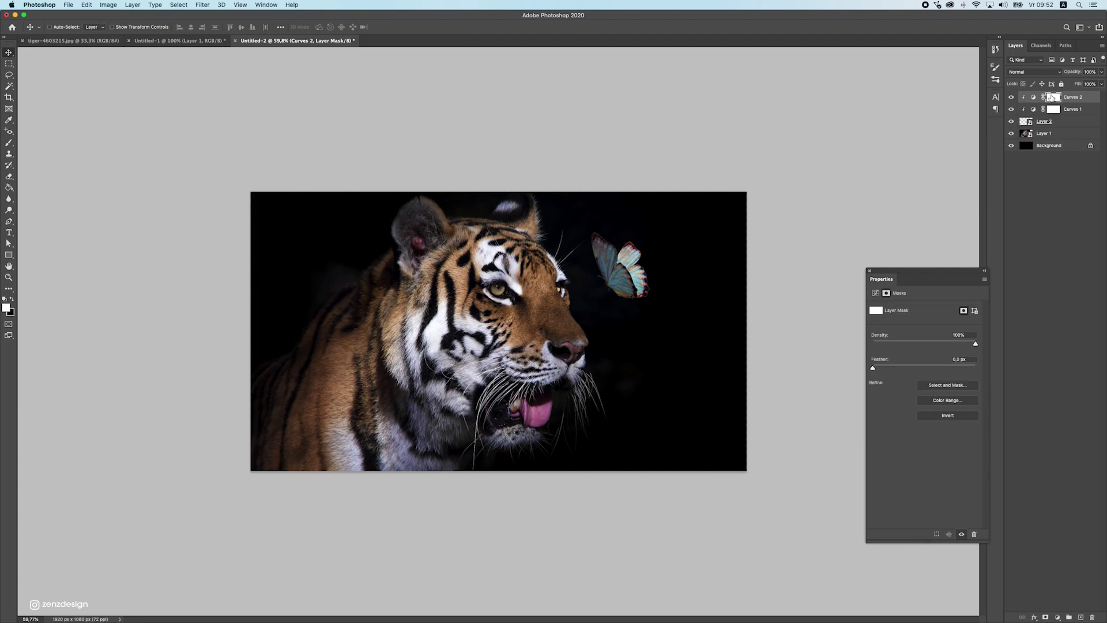
key("super+i")
Paint black on the Curves 1 mask over the butterfly with a 100 px brush and add a curve point at input 118, output 53.
left_click(1055, 109)
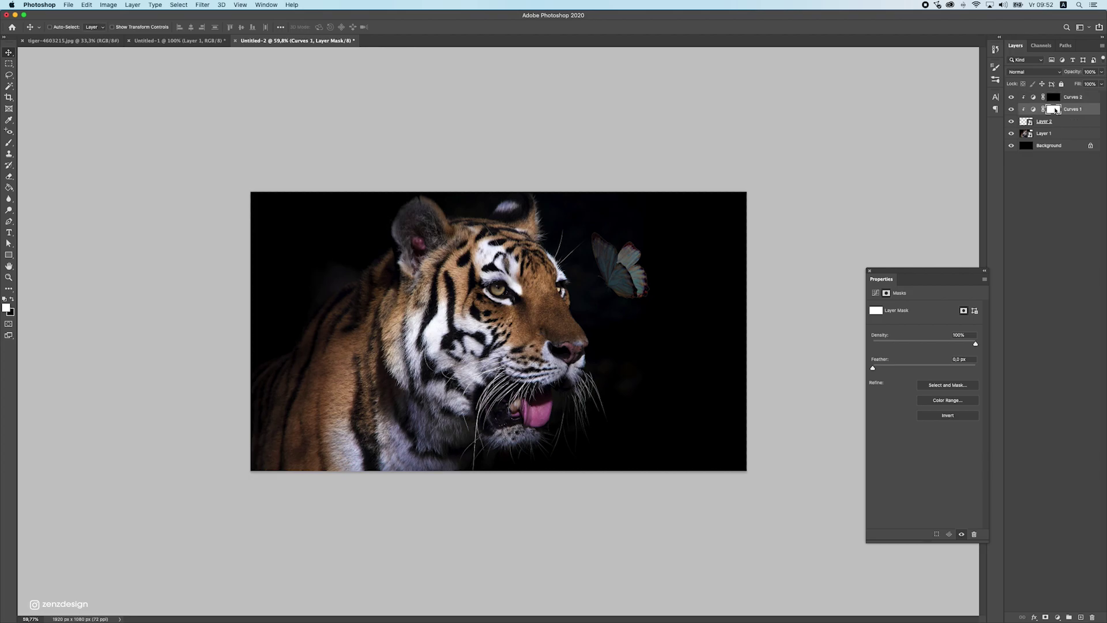
left_click(8, 144)
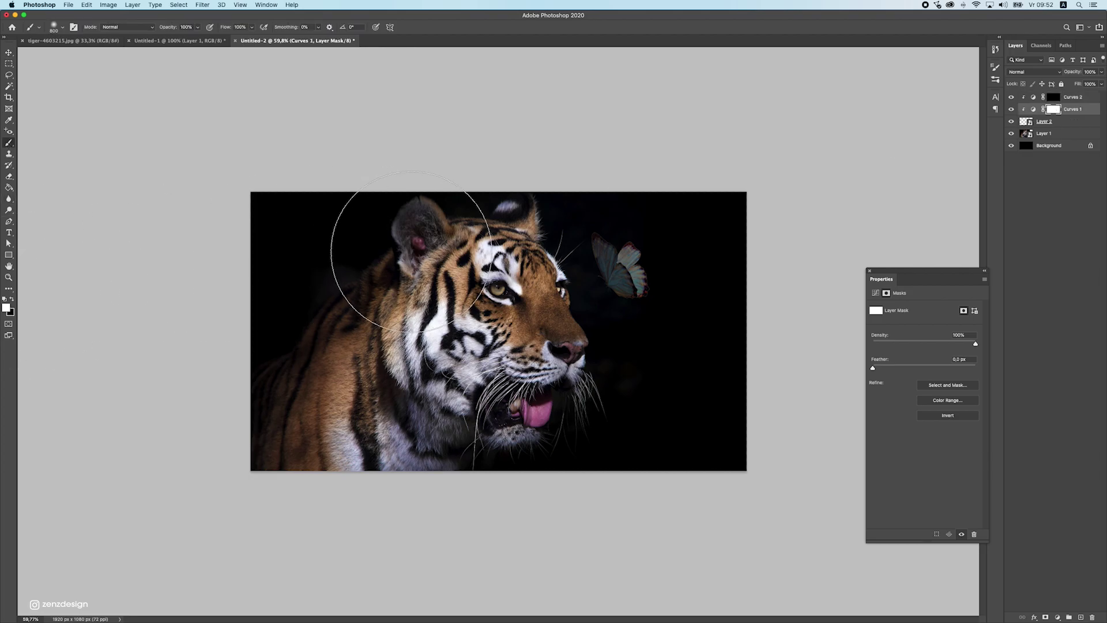
key("bracketleft")
key("bracketleft")
key("bracketleft")
key("bracketleft")
key("bracketleft")
key("bracketleft")
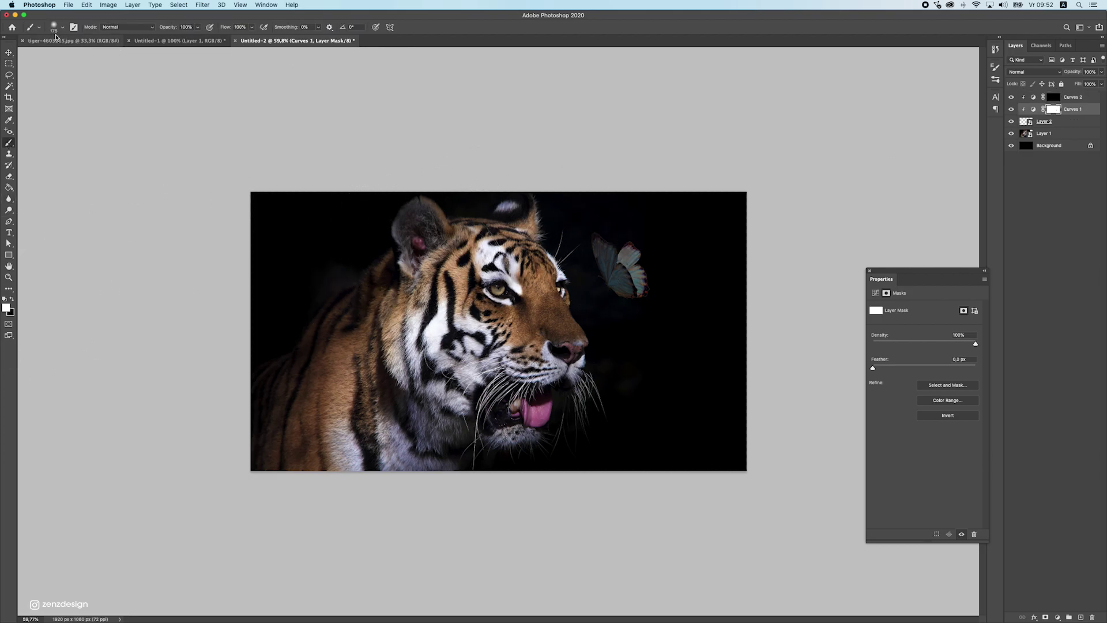
left_click(11, 299)
mouse_move(596, 275)
left_mouse_down()
mouse_move(608, 290)
mouse_move(596, 279)
mouse_move(609, 277)
left_mouse_up()
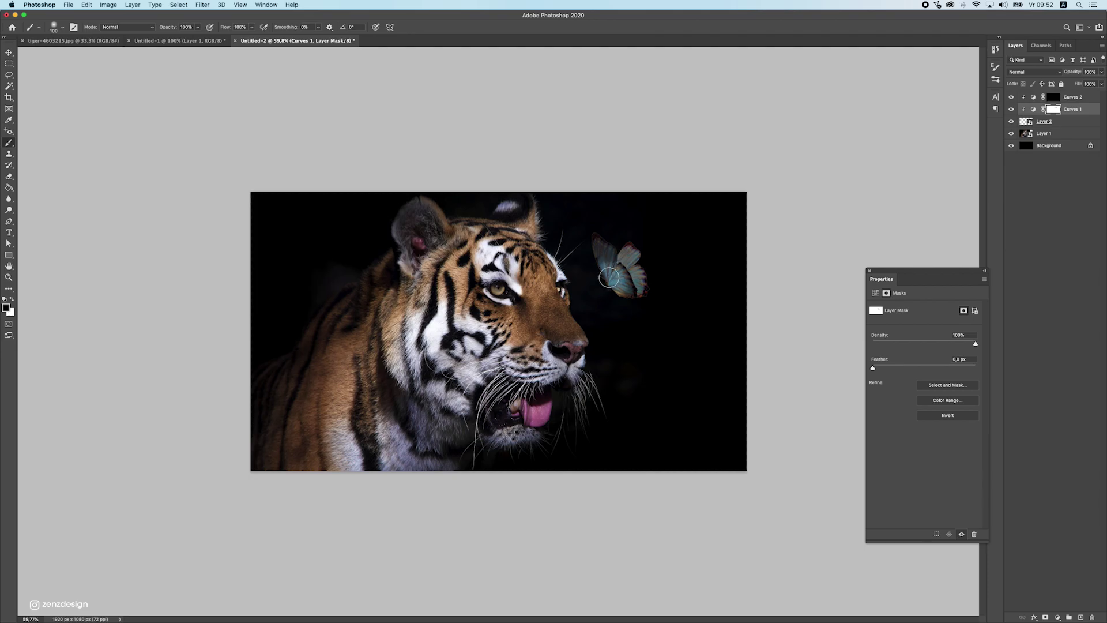
left_click(1034, 109)
left_click_drag(926, 393, 930, 396)
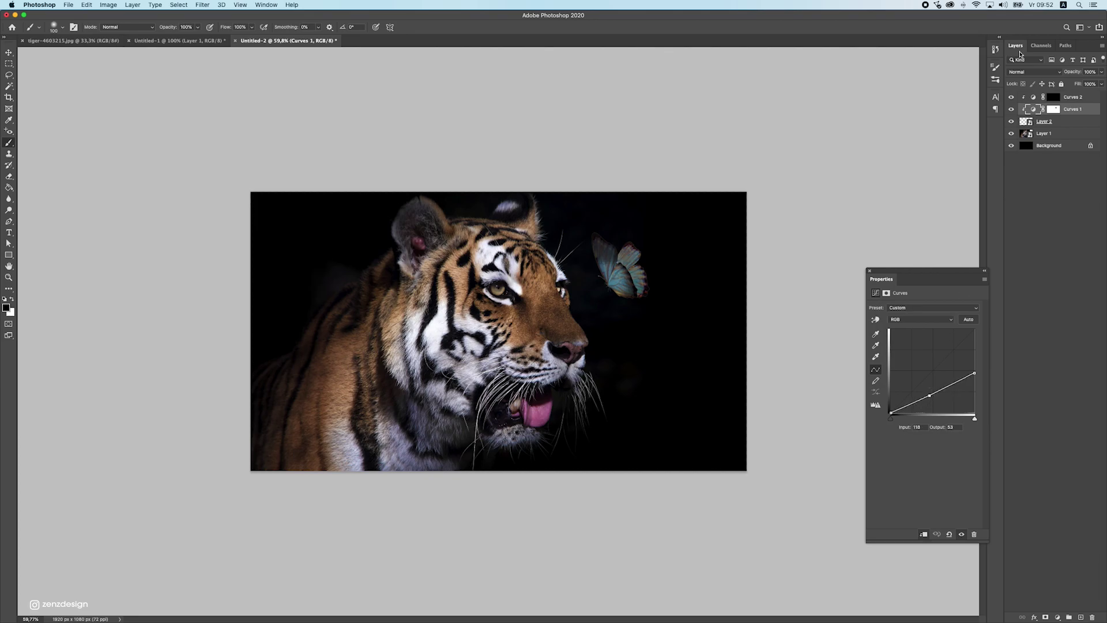
Paint white on the Curves 2 mask over the butterfly's centre and lower wings to reveal the brightening.
left_click(1059, 97)
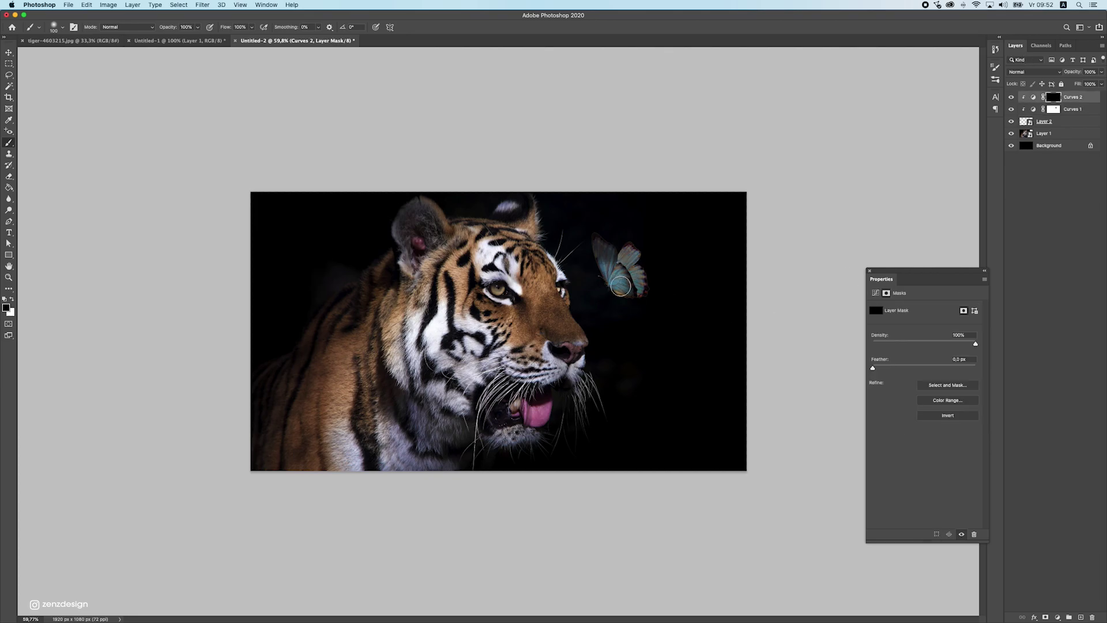
left_click(10, 299)
mouse_move(614, 284)
left_mouse_down()
mouse_move(534, 281)
mouse_move(615, 286)
left_mouse_up()
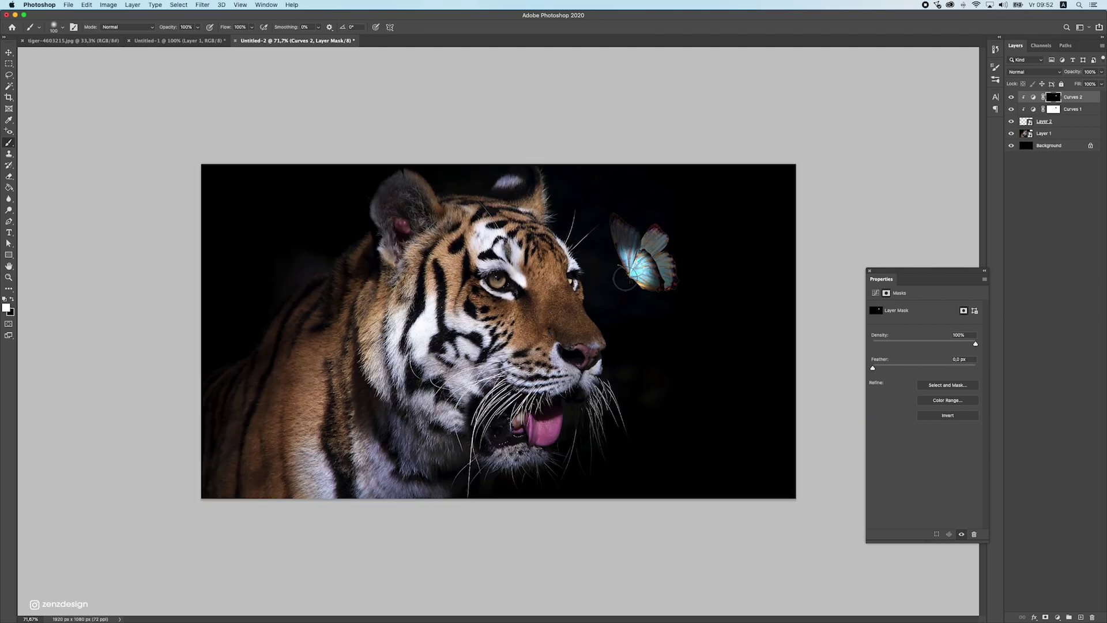
Add a new layer on top and set the foreground colour to a light cyan sampled from the butterfly and lightened.
left_click(1081, 618)
left_click(7, 309)
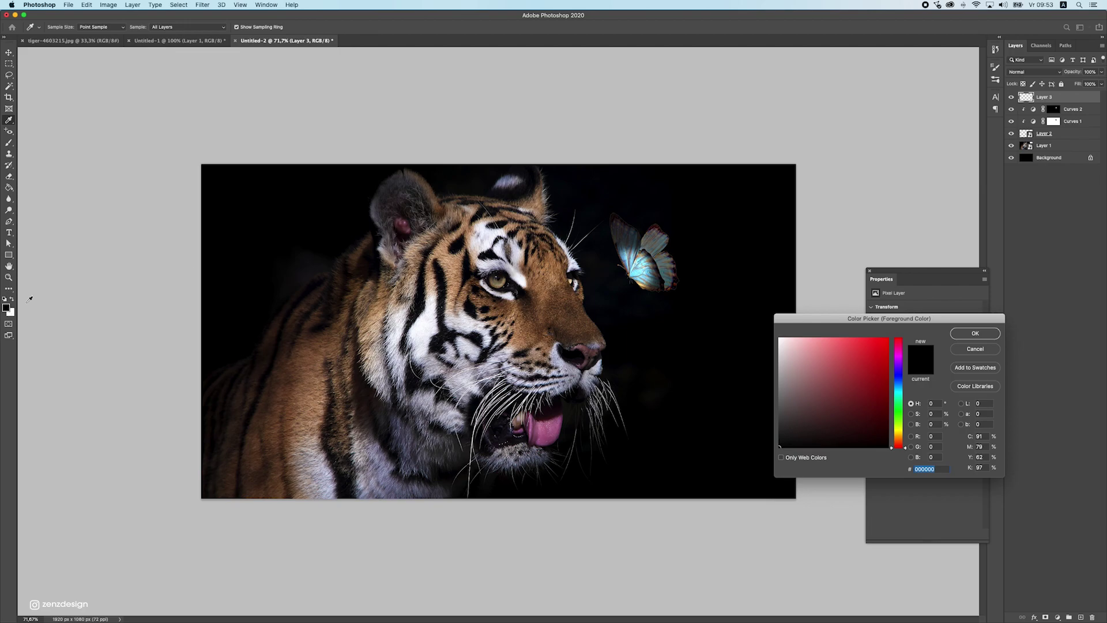
left_click(639, 274)
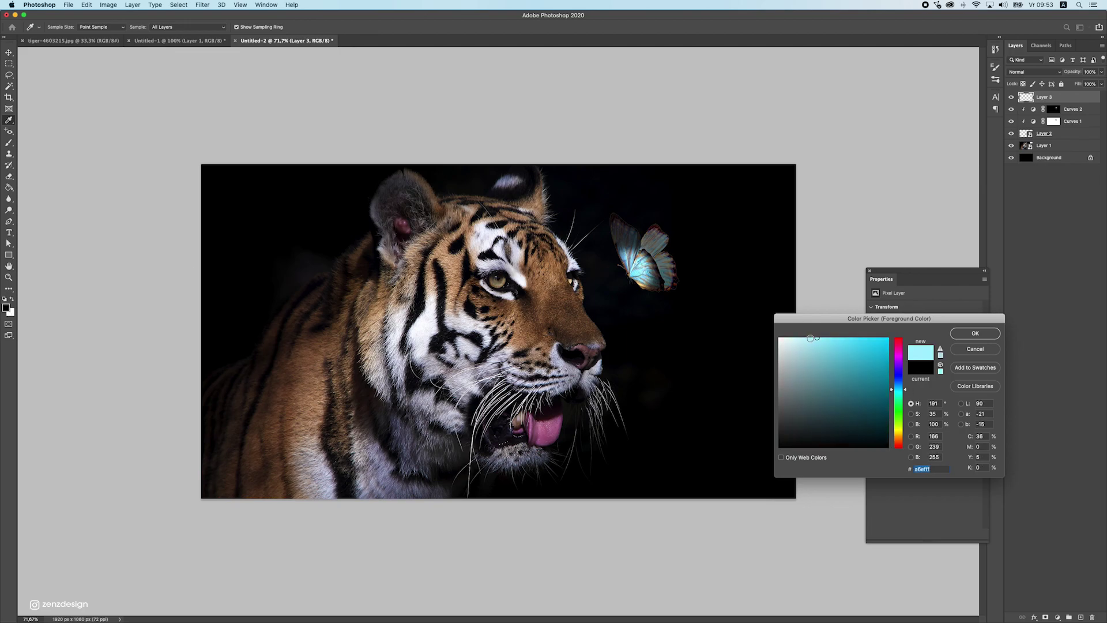
left_click_drag(817, 345, 798, 336)
left_click(975, 333)
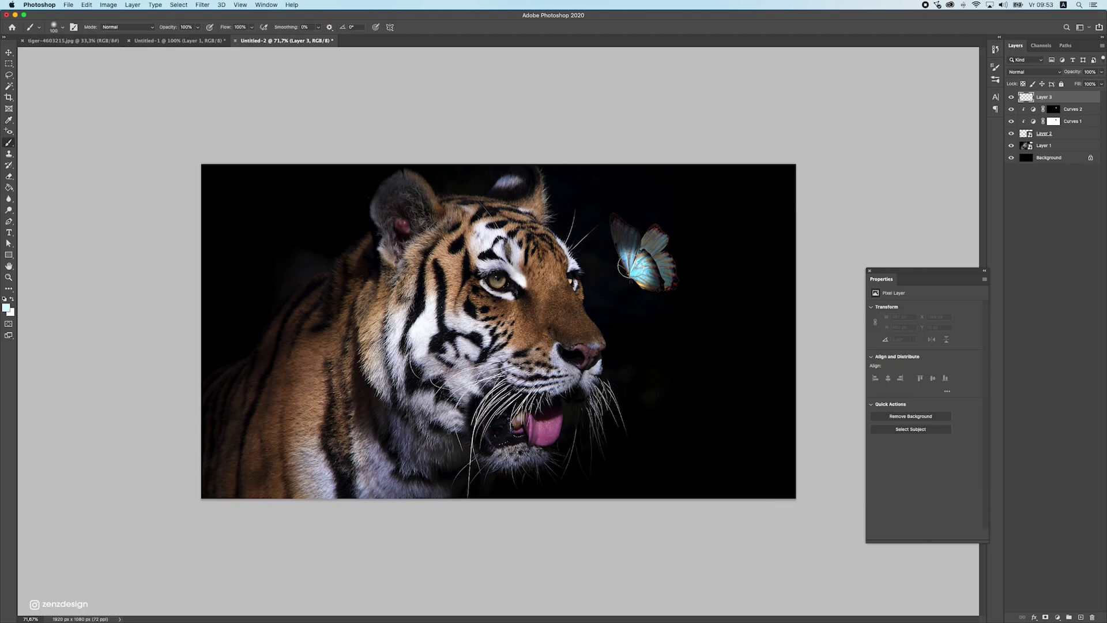
Paint a soft glow spot on the butterfly, set its layer to Screen blending and enlarge it to about 339 × 342 px.
left_click(644, 275)
left_click(9, 53)
mouse_move(670, 291)
left_mouse_down()
mouse_move(650, 283)
mouse_move(661, 277)
left_mouse_up()
left_click(1035, 72)
left_click(1018, 134)
key("super+t")
left_click_drag(664, 218, 719, 200)
key("Return")
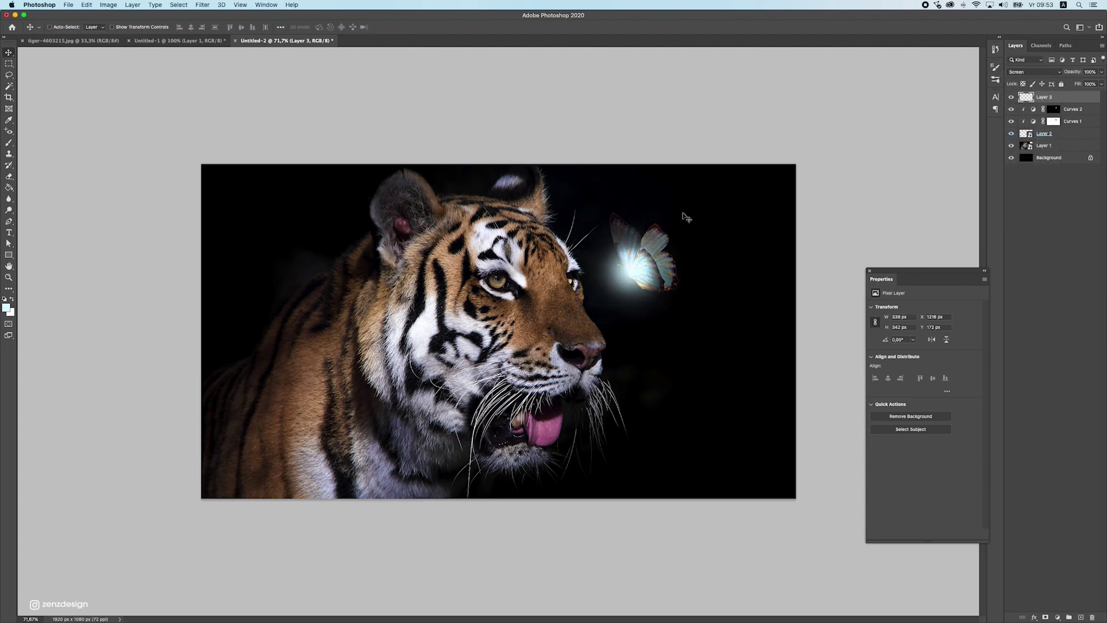
Clip the glow layer to the butterfly and shift the glow over its body and lower wings.
right_click(1063, 102)
left_click(1004, 257)
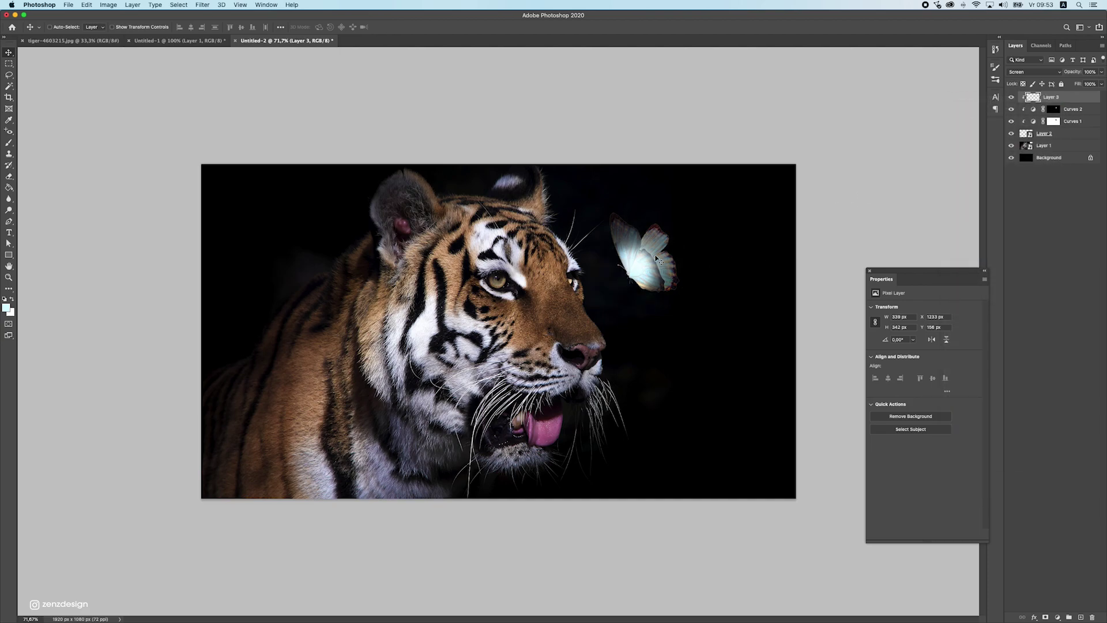
left_click_drag(657, 261, 651, 266)
Change the glow layer's blend mode to Overlay and scale the glow down to about 247 × 248 px.
key("super+t")
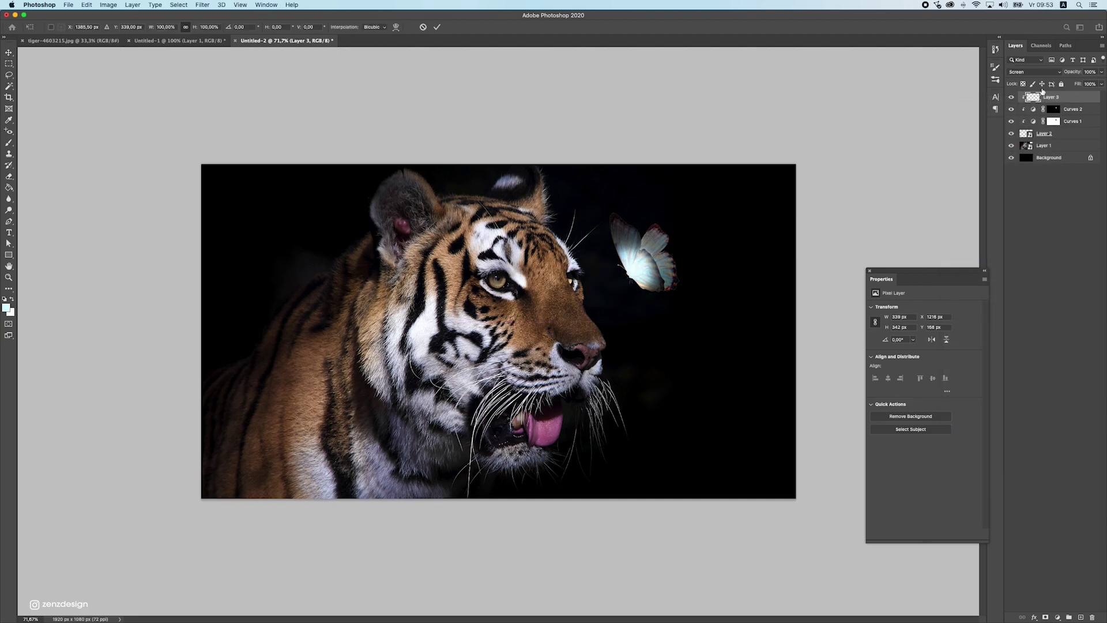
left_click(1032, 71)
left_click(1031, 104)
key("super+t")
left_click_drag(683, 217, 668, 231)
key("Return")
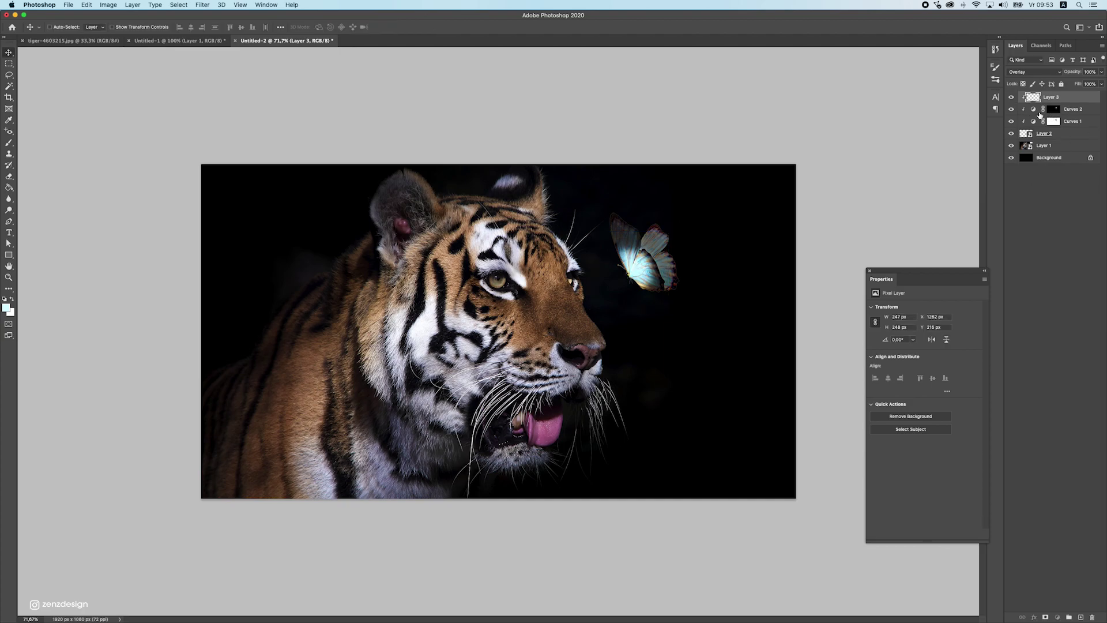
Lower the midtones of the Curves 2 adjustment on the butterfly and open the Curves 1 settings.
left_click(1038, 110)
left_click_drag(908, 381, 928, 397)
left_click(1034, 123)
scroll(622, 323, "down", 5)
scroll(600, 319, "up", 5)
Add a Hue/Saturation adjustment clipped to the butterfly layer and set its saturation to -50.
left_click(1052, 147)
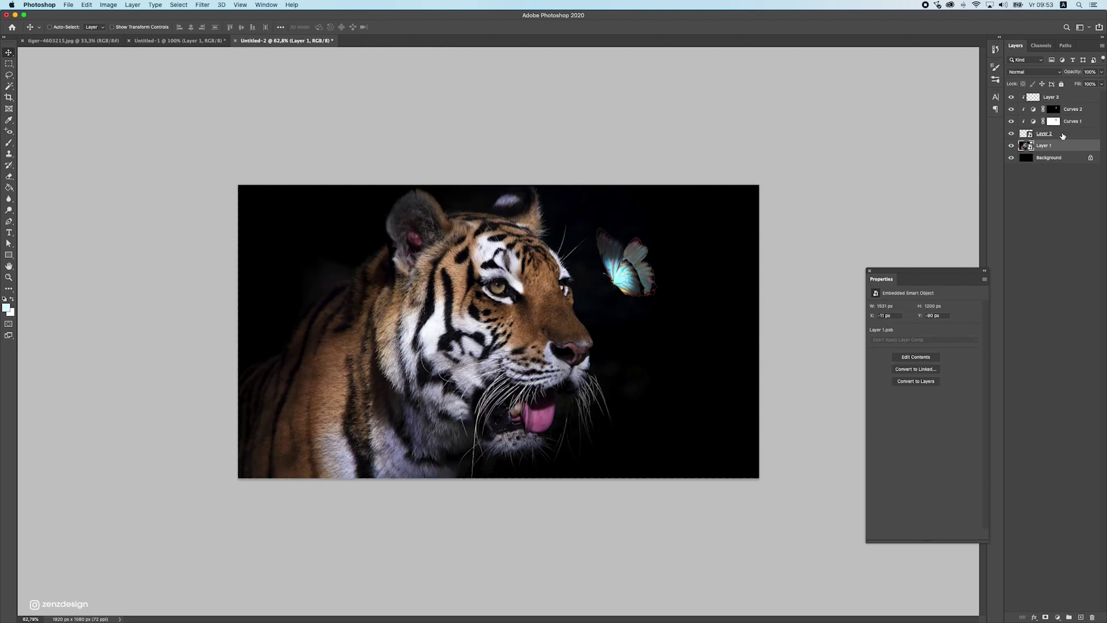
left_click(1061, 135)
left_click(1057, 617)
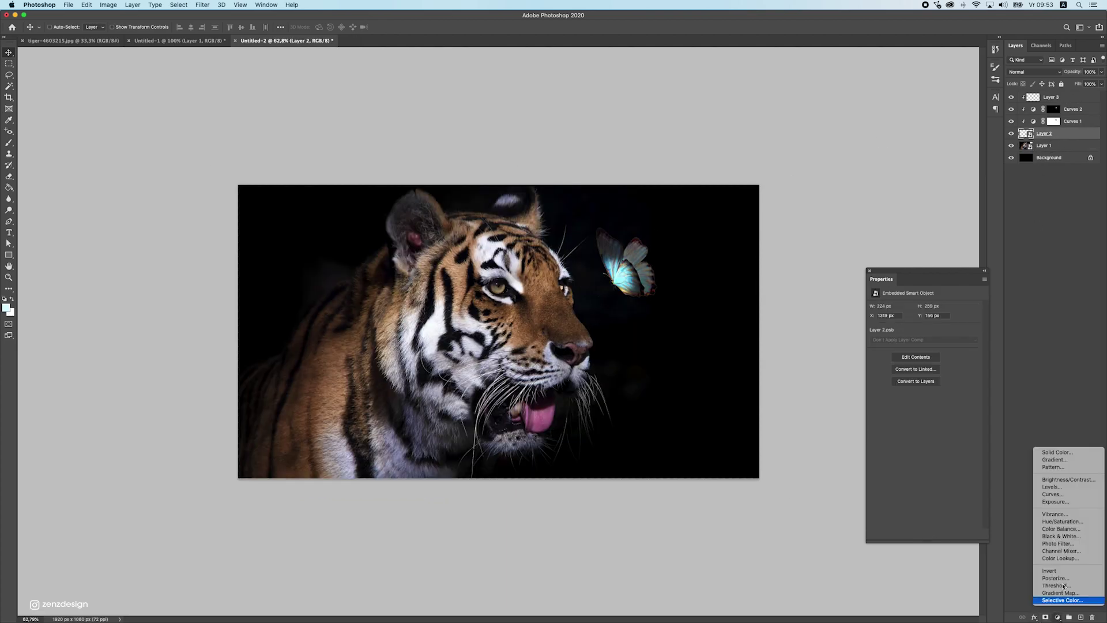
left_click(1061, 529)
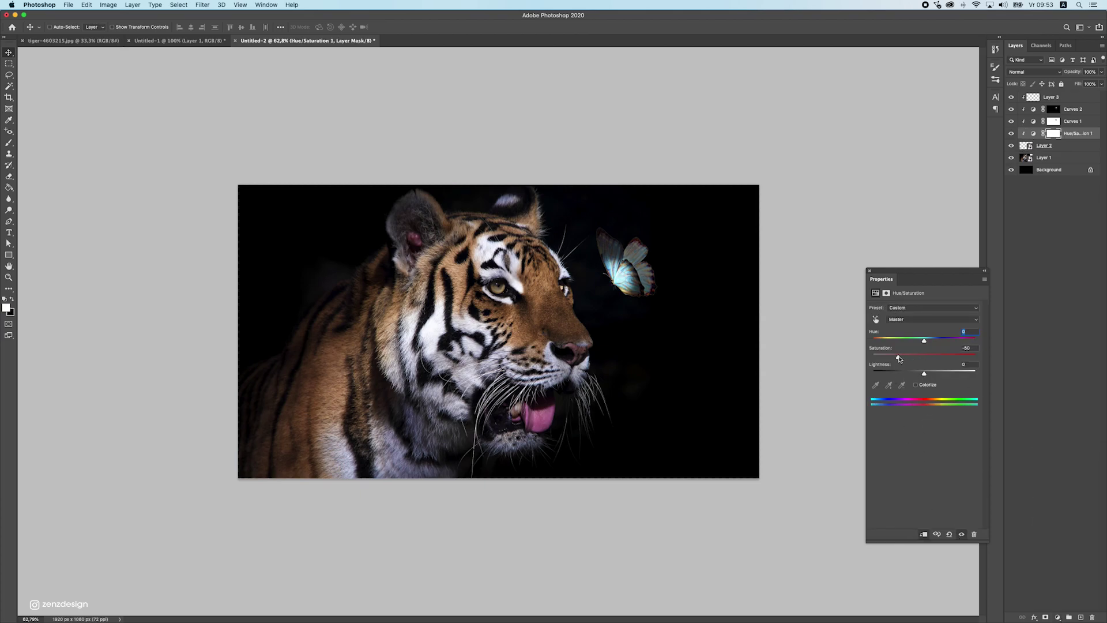
Select the butterfly layer together with all its clipped layers and move the butterfly closer to the tiger's face.
left_click(524, 335)
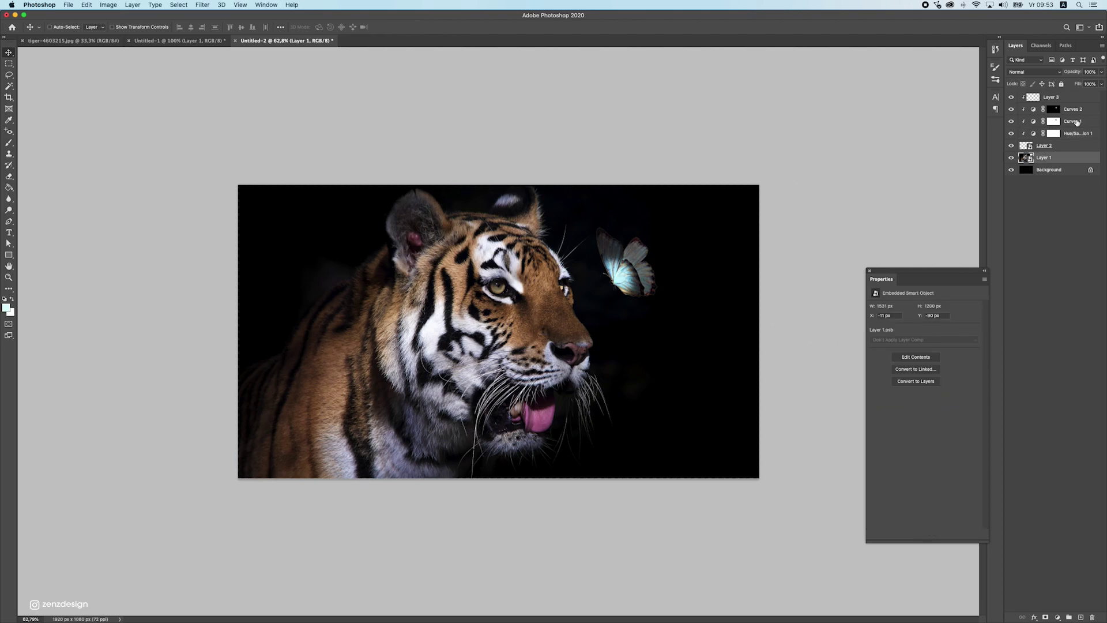
left_click(1077, 96)
left_click(1086, 135, "shift")
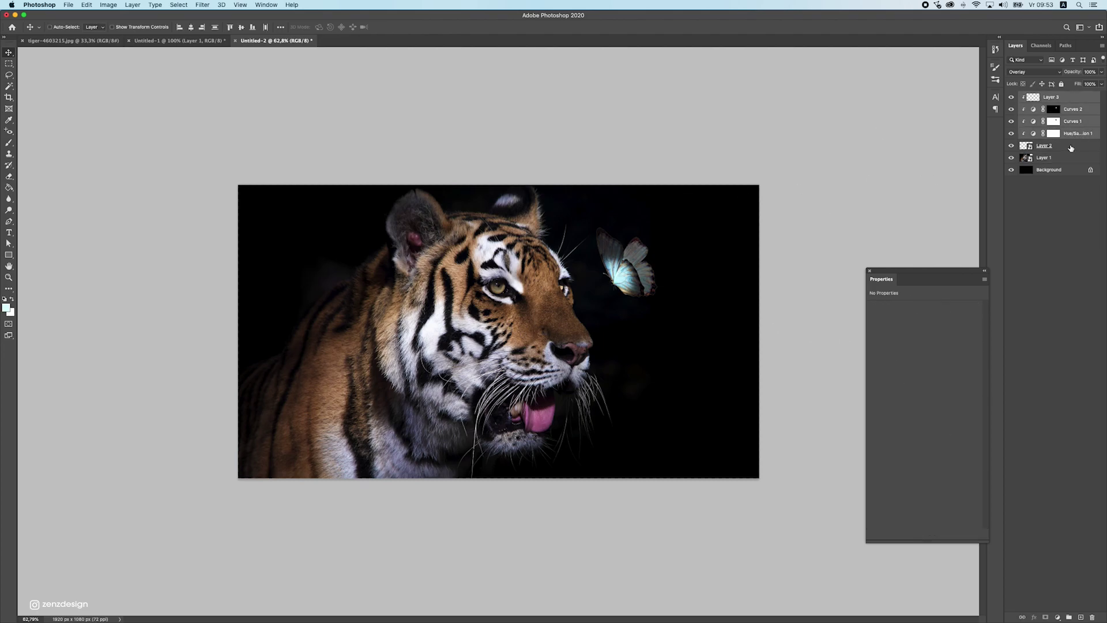
left_click(1071, 148, "shift")
left_click_drag(639, 223, 616, 230)
scroll(606, 269, "down", 10)
scroll(531, 279, "up", 10)
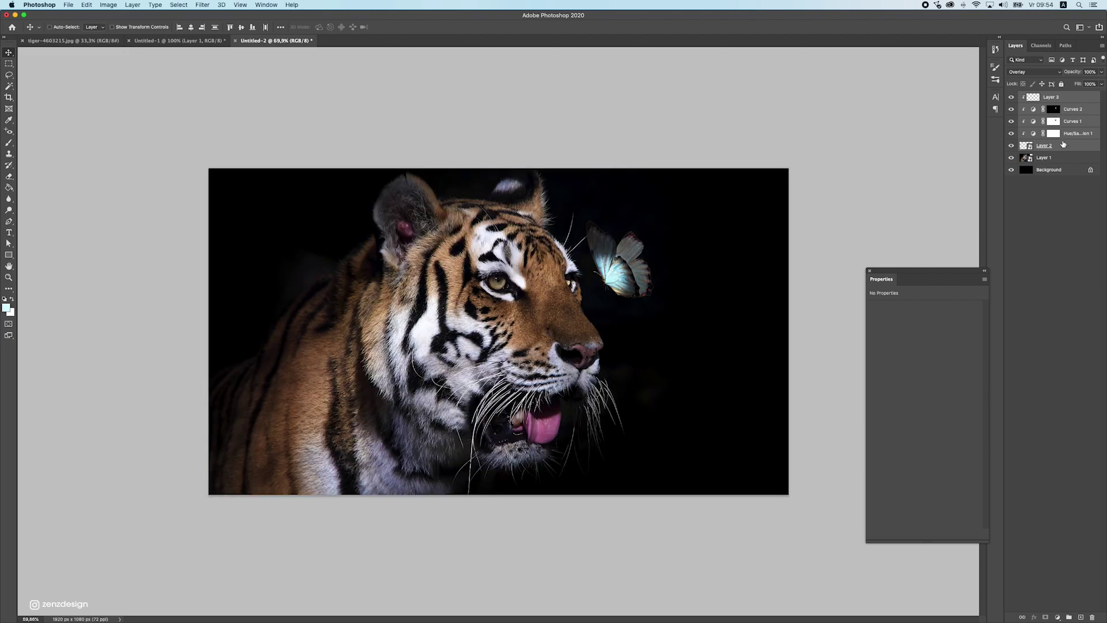
Add a Curves adjustment clipped to the tiger layer and darken it by lowering the white point's output to 129.
left_click(1049, 159)
left_click(1058, 617)
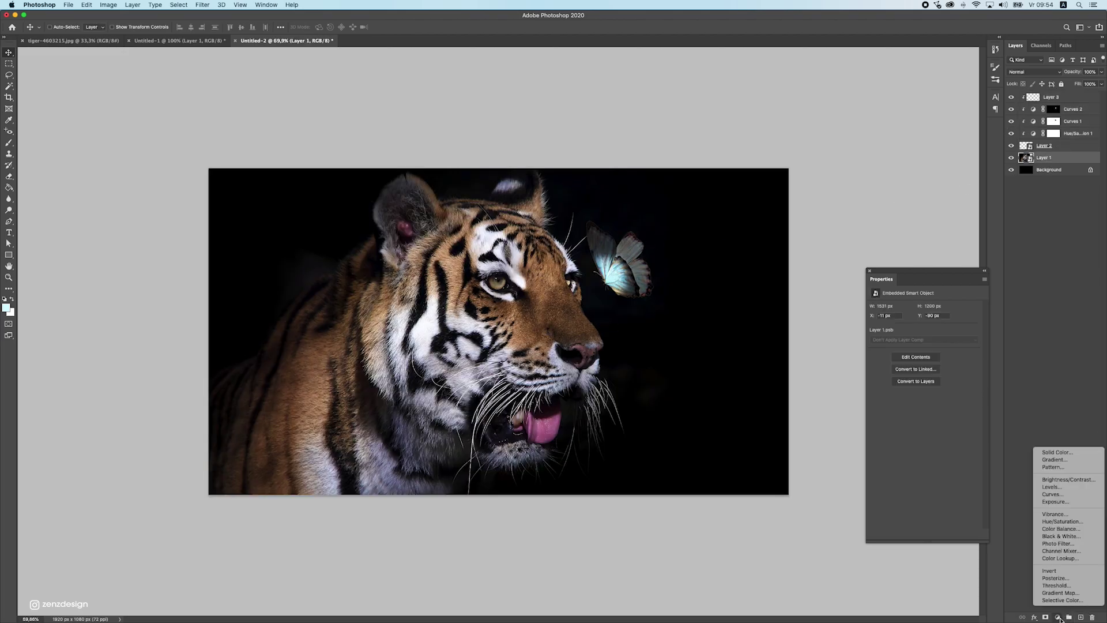
left_click(1052, 494)
left_click(925, 536)
left_click_drag(977, 332, 980, 372)
left_click_drag(981, 378, 984, 372)
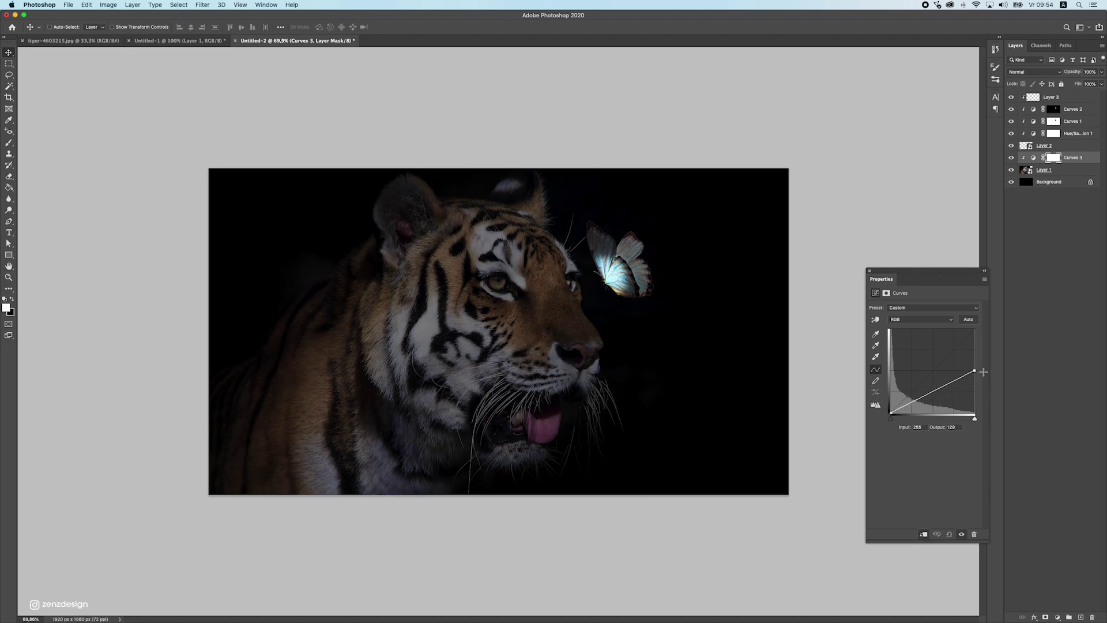
Paint black on the Curves 3 mask with a 100 px brush to restore light around the tiger's eyes and nose bridge.
left_click(8, 142)
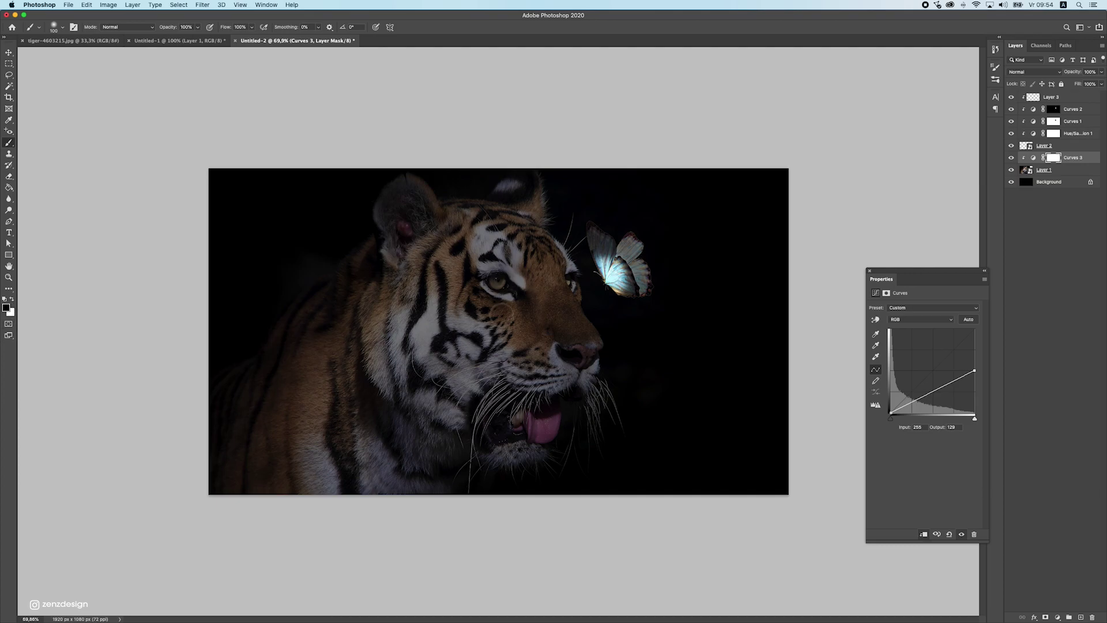
mouse_move(508, 286)
left_mouse_down()
mouse_move(579, 296)
mouse_move(581, 268)
mouse_move(600, 309)
mouse_move(579, 259)
mouse_move(567, 312)
mouse_move(556, 290)
mouse_move(584, 316)
mouse_move(552, 306)
left_mouse_up()
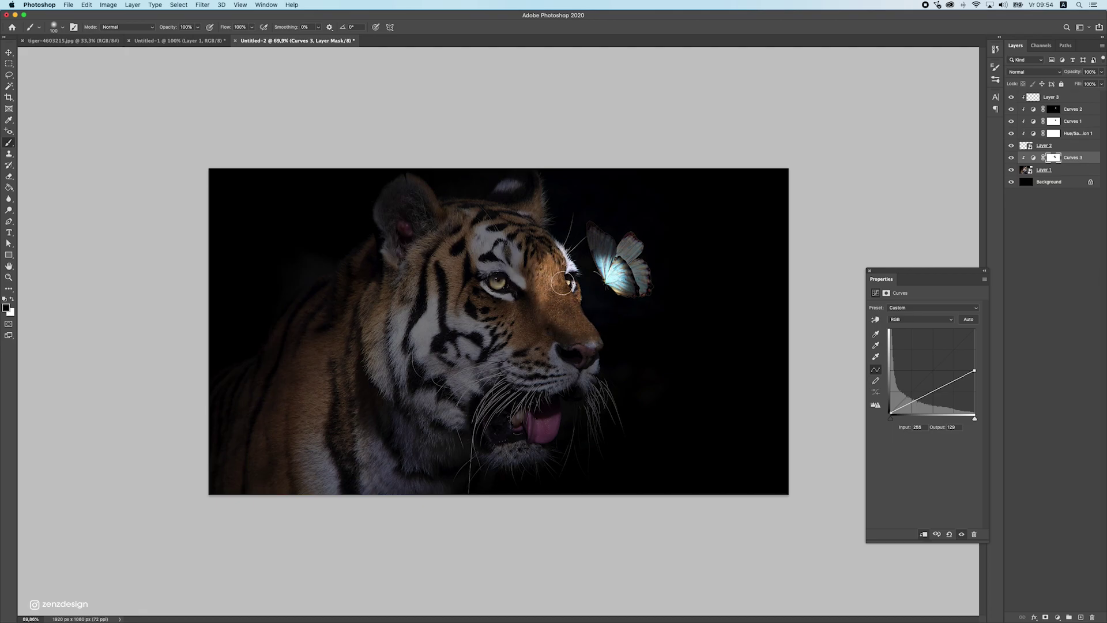
mouse_move(529, 281)
left_mouse_down()
mouse_move(522, 251)
mouse_move(558, 250)
left_mouse_up()
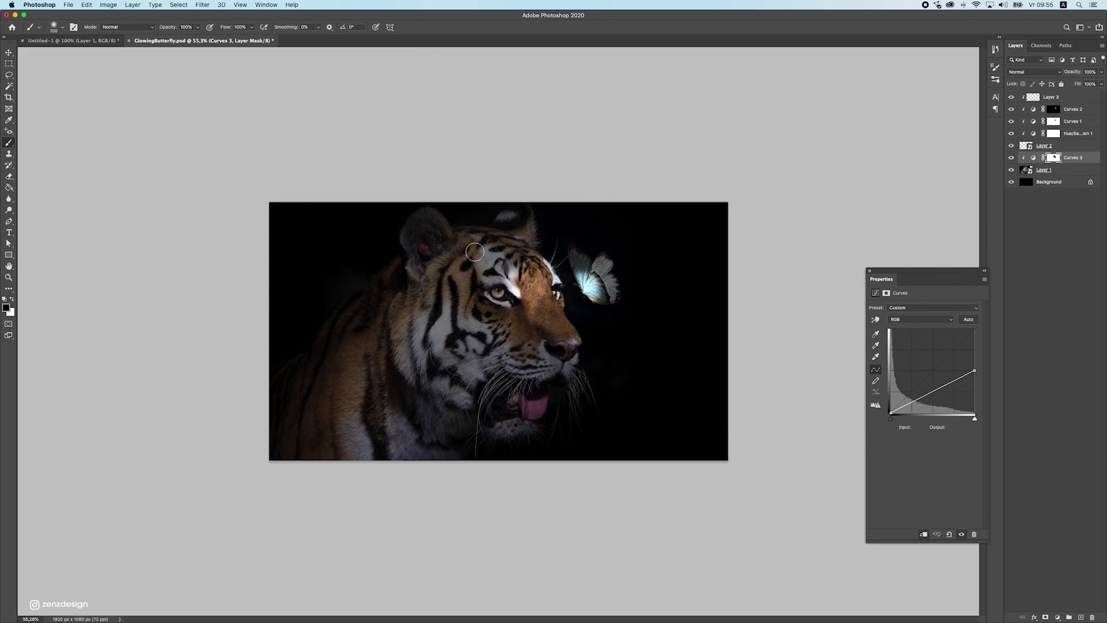
Undo the last mask stroke and continue painting the Curves 3 mask over the tiger's forehead, lowering the brush opacity to 47%.
key("super+z")
left_click(197, 29)
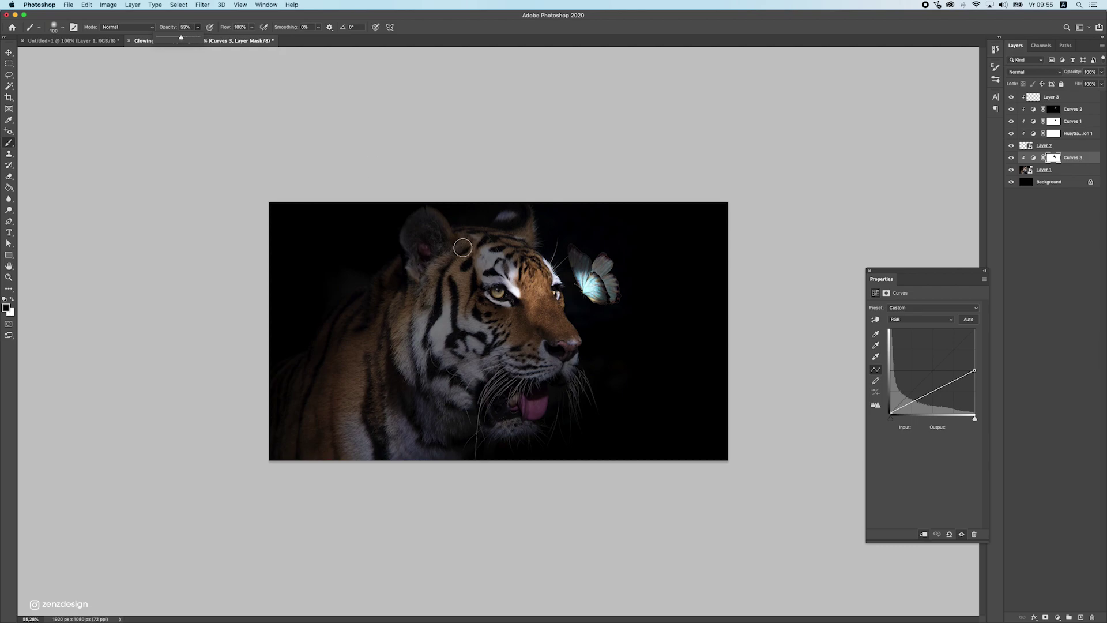
left_click_drag(535, 242, 530, 217)
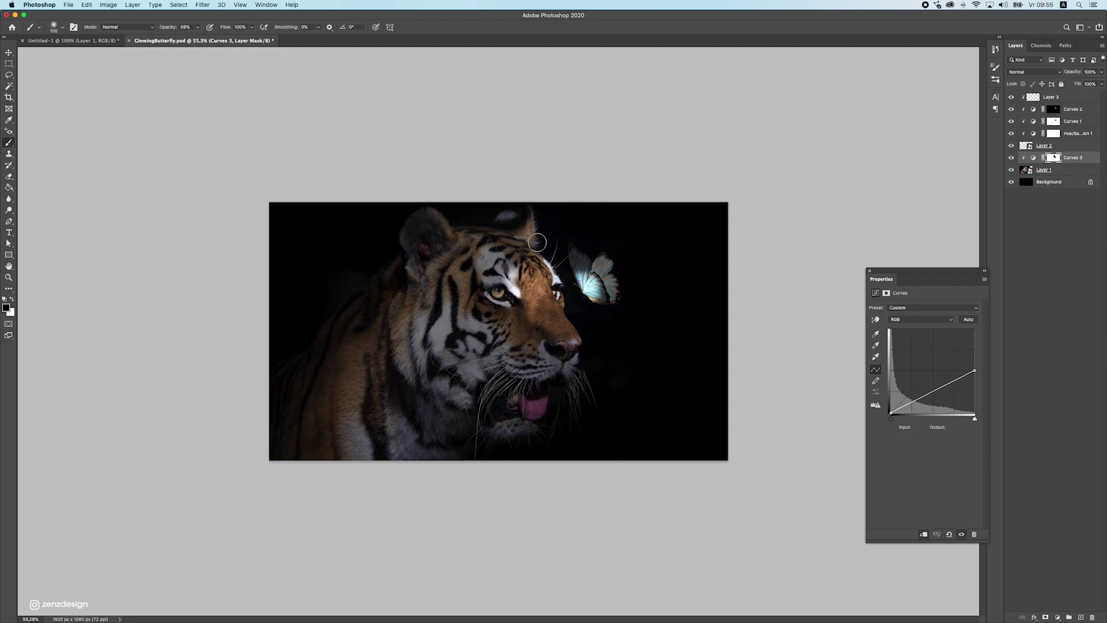
left_click(198, 28)
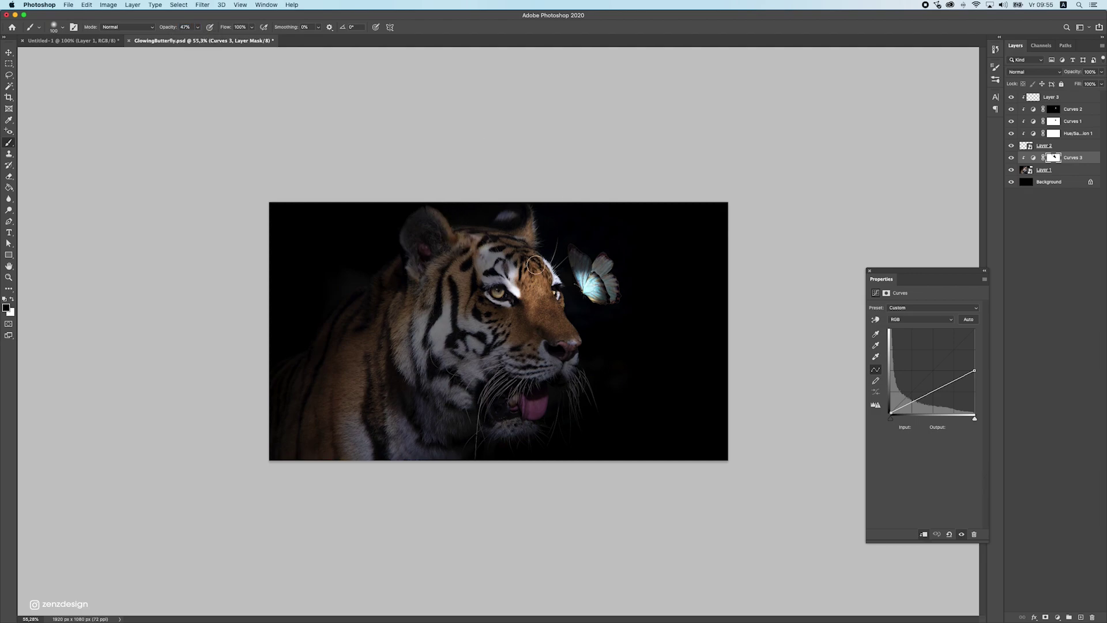
scroll(582, 288, "up", 7)
scroll(531, 268, "down", 1)
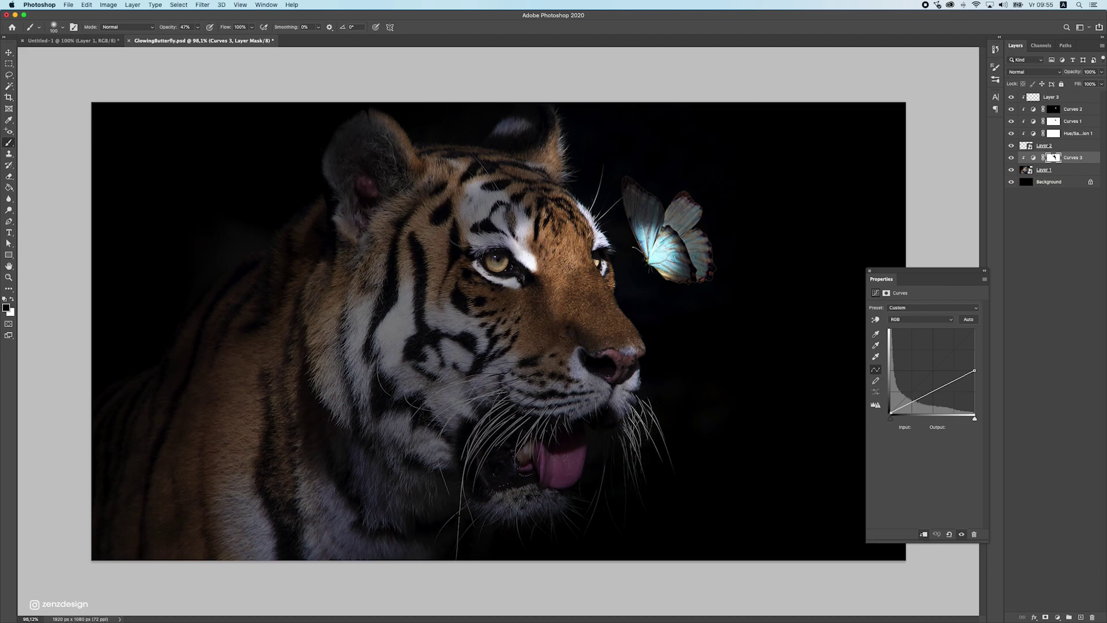
scroll(557, 338, "down", 3)
scroll(526, 300, "up", 3)
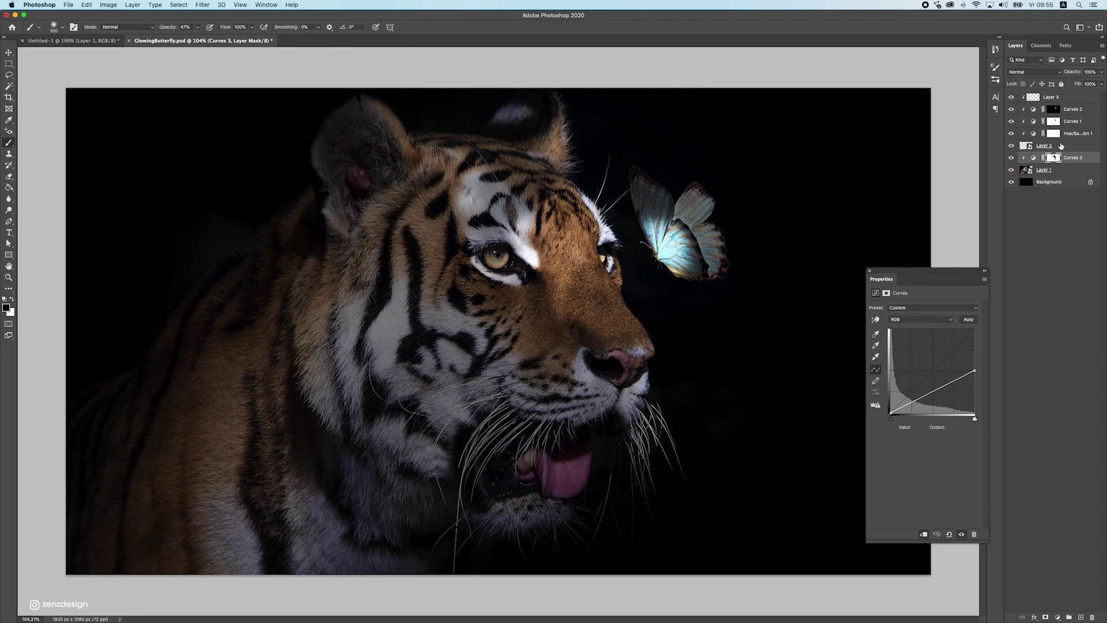
Add a new layer above Curves 3, fill it with 50% gray and set its blend mode to Overlay.
left_click(1078, 618)
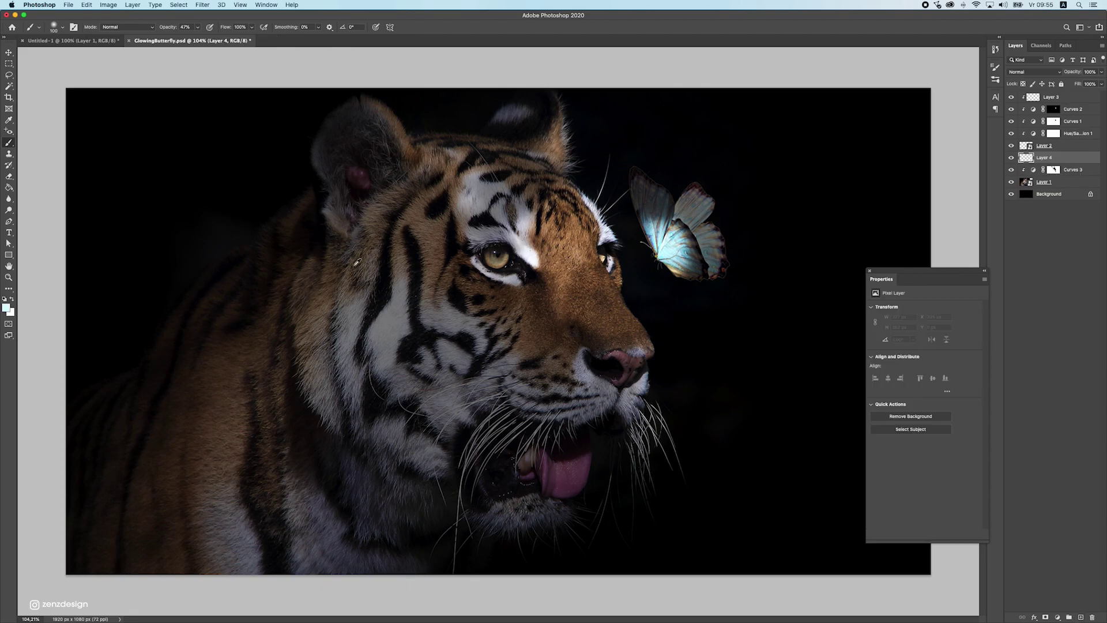
scroll(499, 331, "down", 1)
left_click(88, 5)
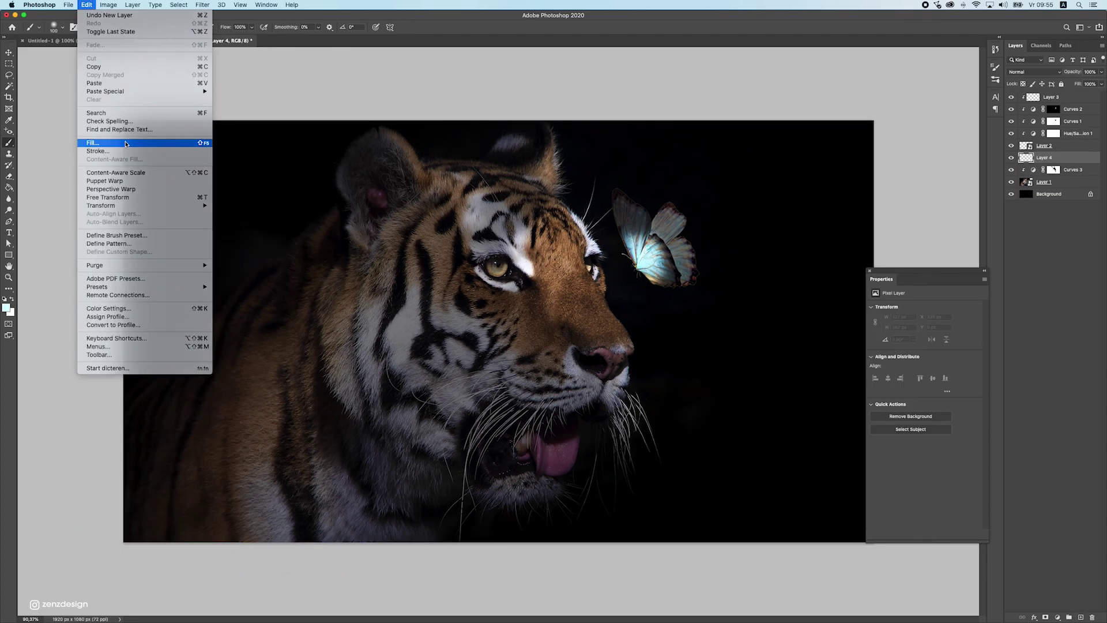
left_click(101, 143)
left_click(738, 195)
key("b")
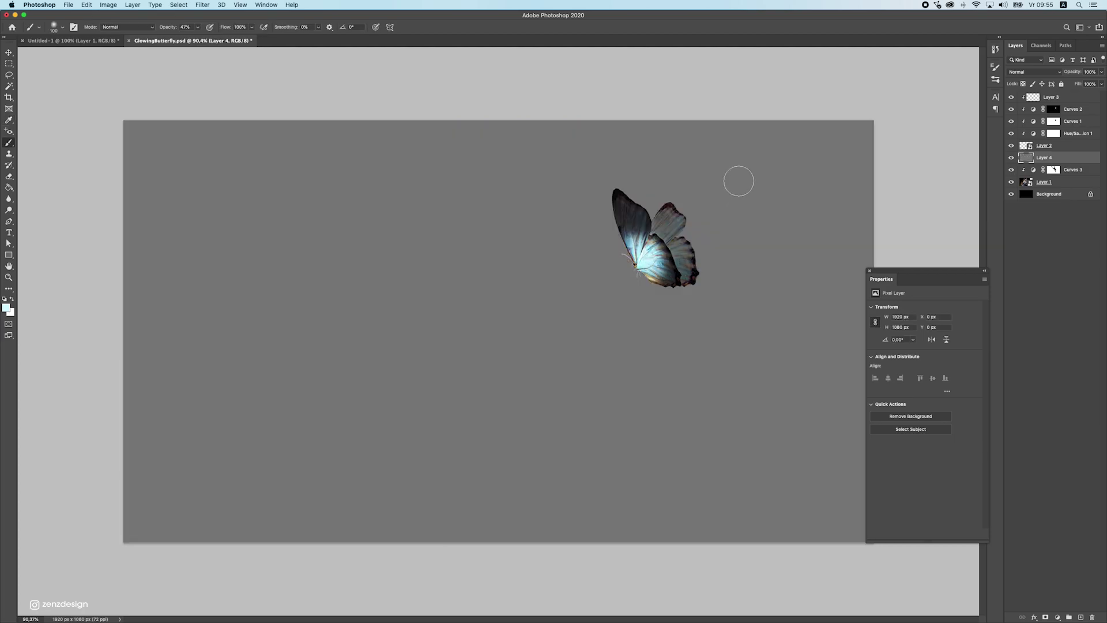
left_click(1027, 73)
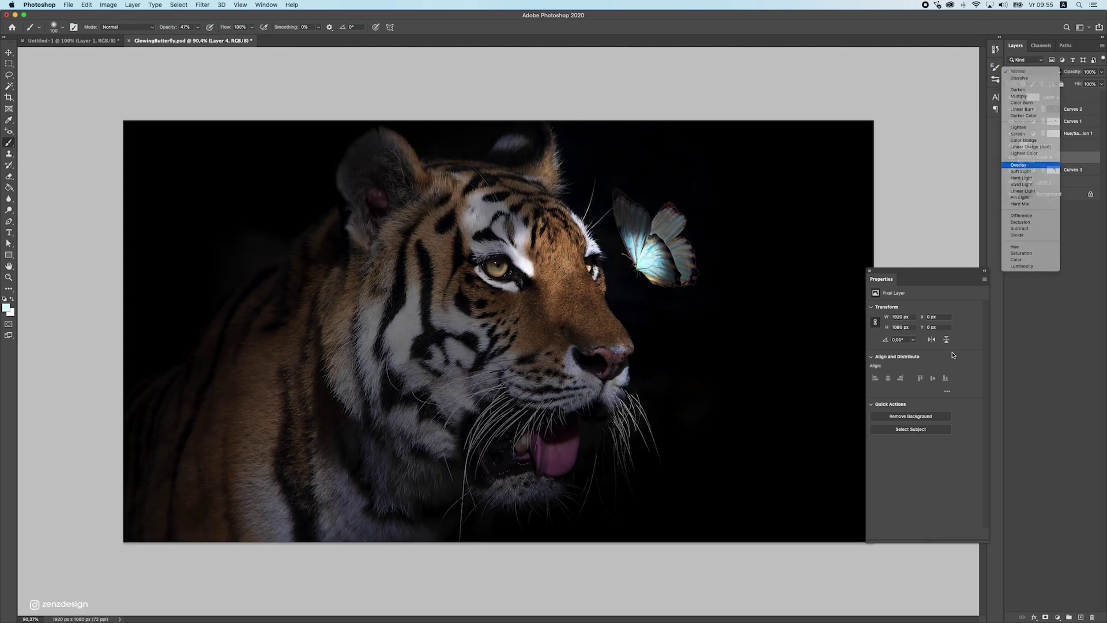
key("Return")
Dodge the tiger's eye on the gray layer with a 40 px brush at 51% exposure and undo the strokes on the nose.
left_click(869, 271)
left_click(9, 187)
left_click(8, 199)
left_click(9, 187)
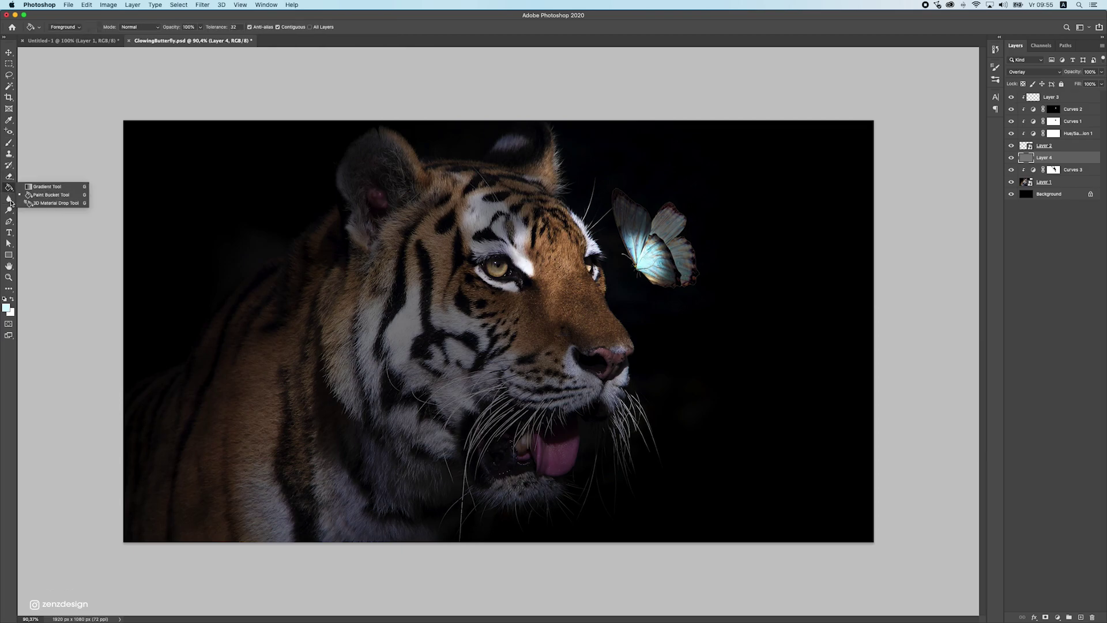
left_click(10, 211)
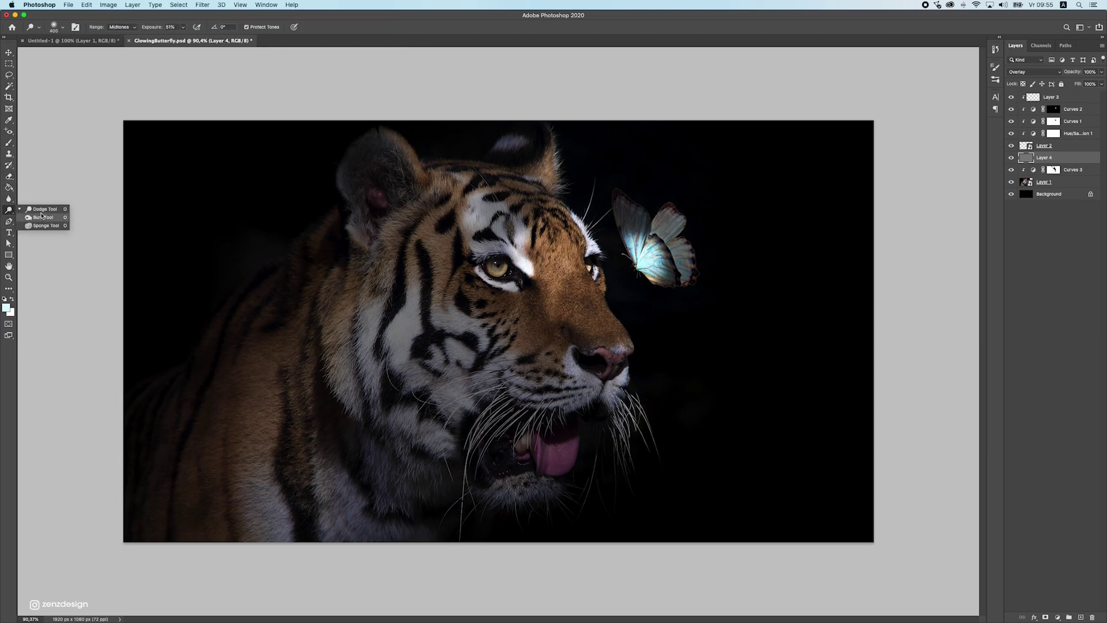
key("bracketleft")
key("bracketleft")
key("bracketleft")
key("bracketleft")
key("bracketleft")
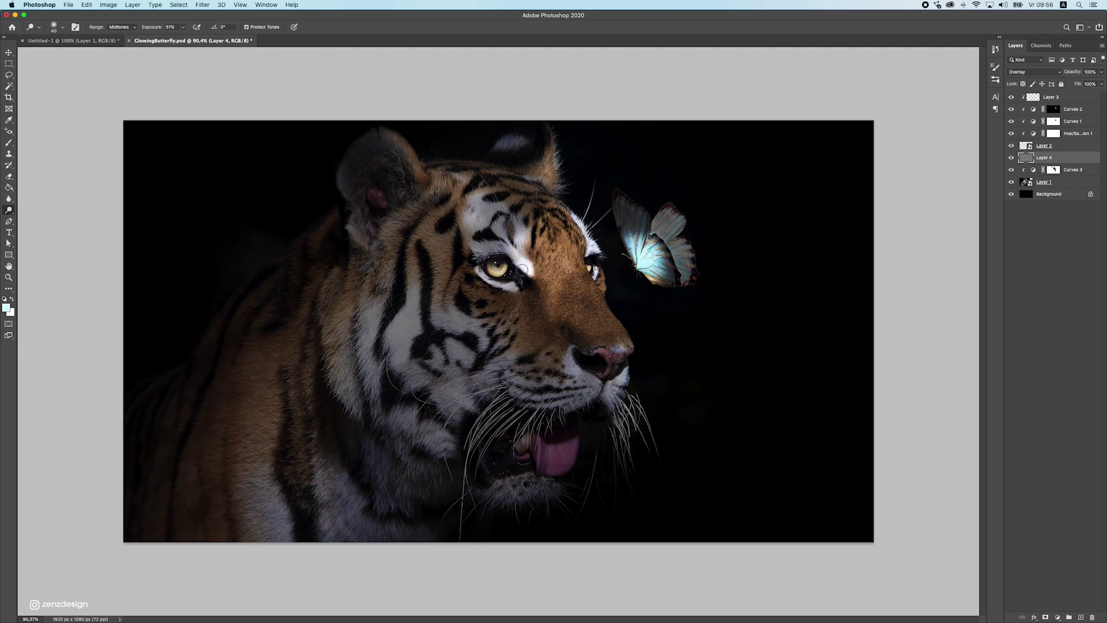
mouse_move(634, 346)
left_mouse_down()
mouse_move(608, 279)
mouse_move(621, 340)
left_mouse_up()
key("super+z")
key("super+z")
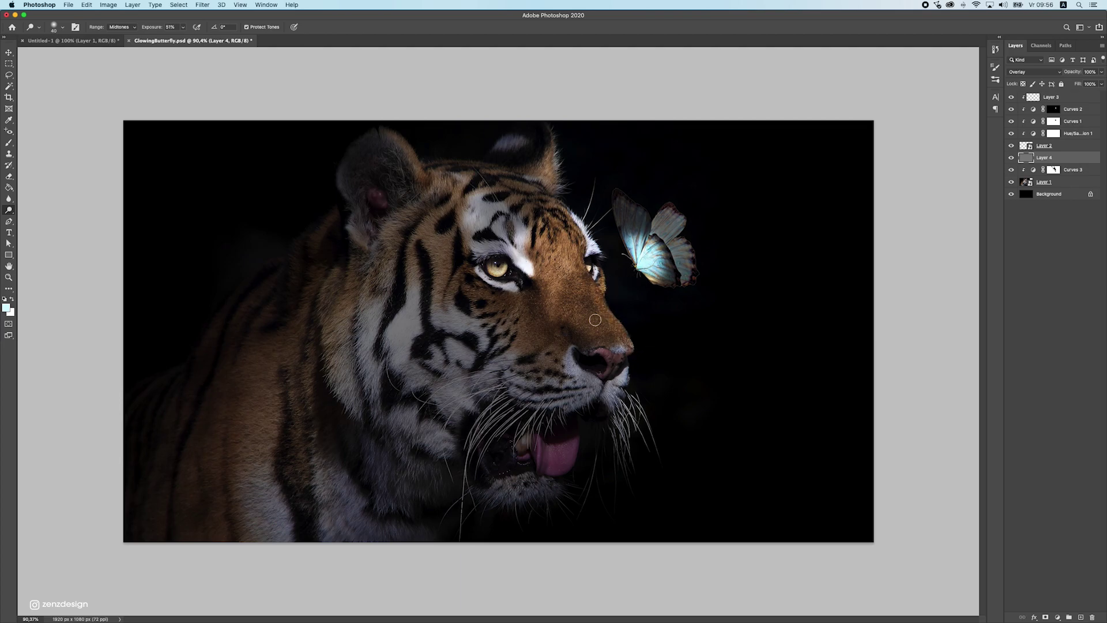
Dodge the tiger's nose bridge, nose and muzzle with a 200 px brush at 36% exposure.
key("bracketright")
key("bracketright")
key("bracketright")
key("bracketright")
left_click(183, 29)
key("bracketright")
left_click_drag(595, 291, 596, 329)
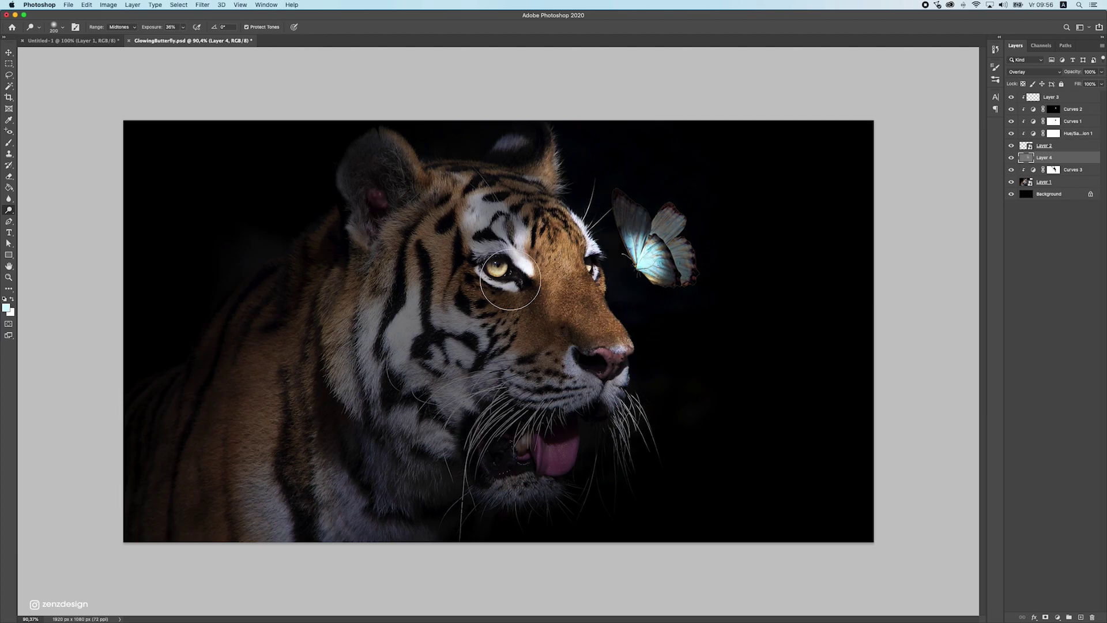
left_click_drag(590, 337, 629, 365)
scroll(710, 324, "down", 10)
scroll(560, 302, "up", 10)
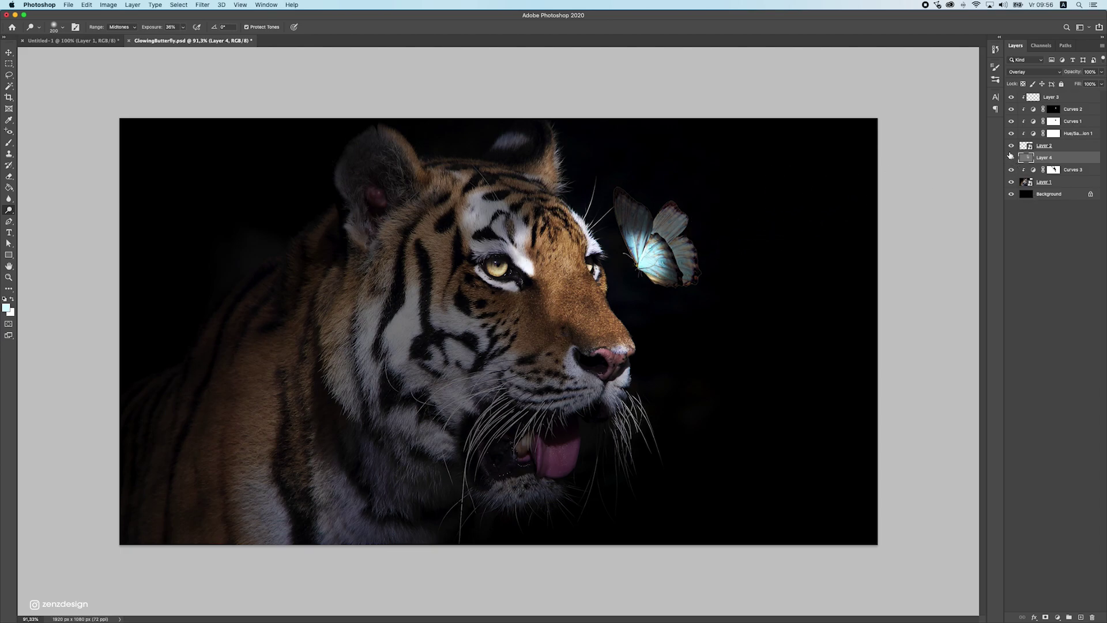
Reduce the Dodge tool's brush size to 60 px.
key("bracketright")
key("bracketleft")
key("bracketleft")
key("bracketleft")
left_click(63, 27)
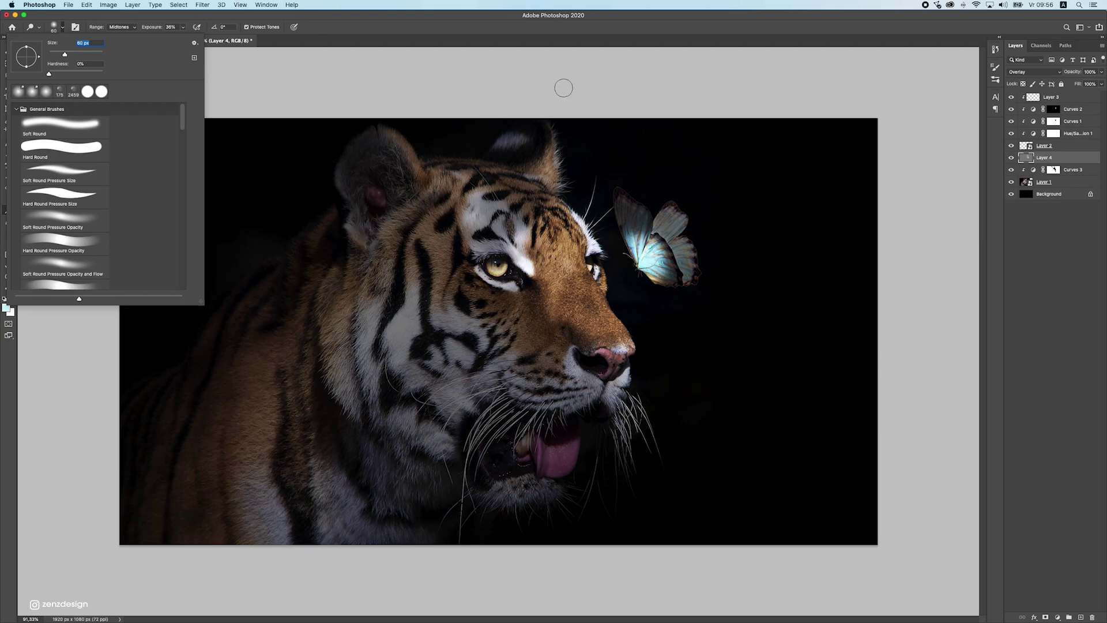
Add a new layer at the top of the stack, fill it with 50% gray and set its blend mode to Overlay.
left_click(1099, 368)
left_click(1080, 618)
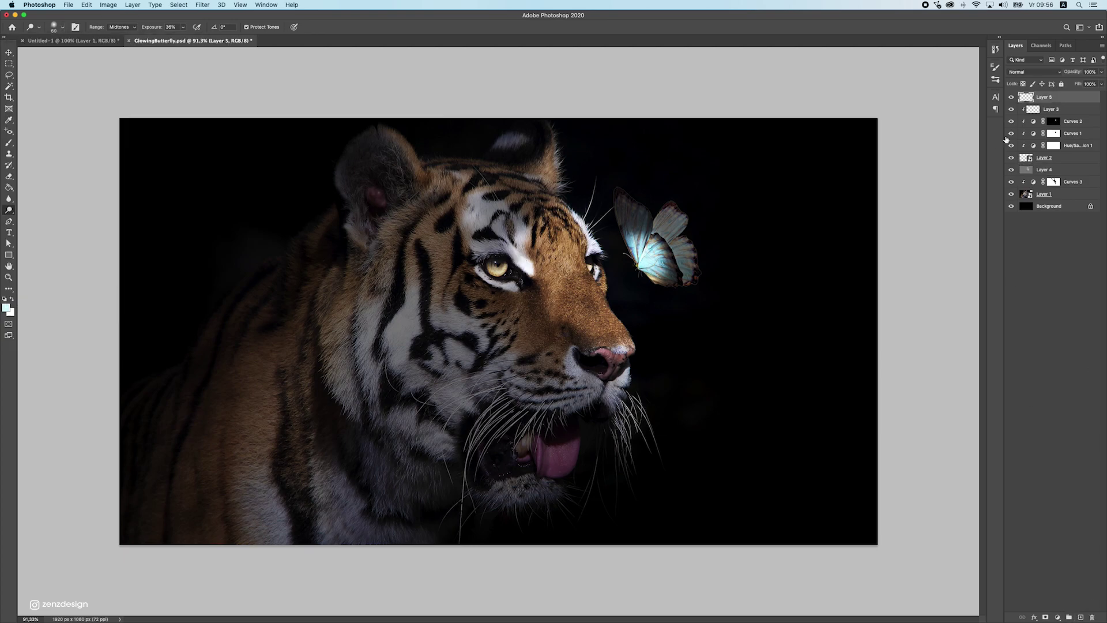
right_click(1051, 99)
key("Escape")
left_click(87, 4)
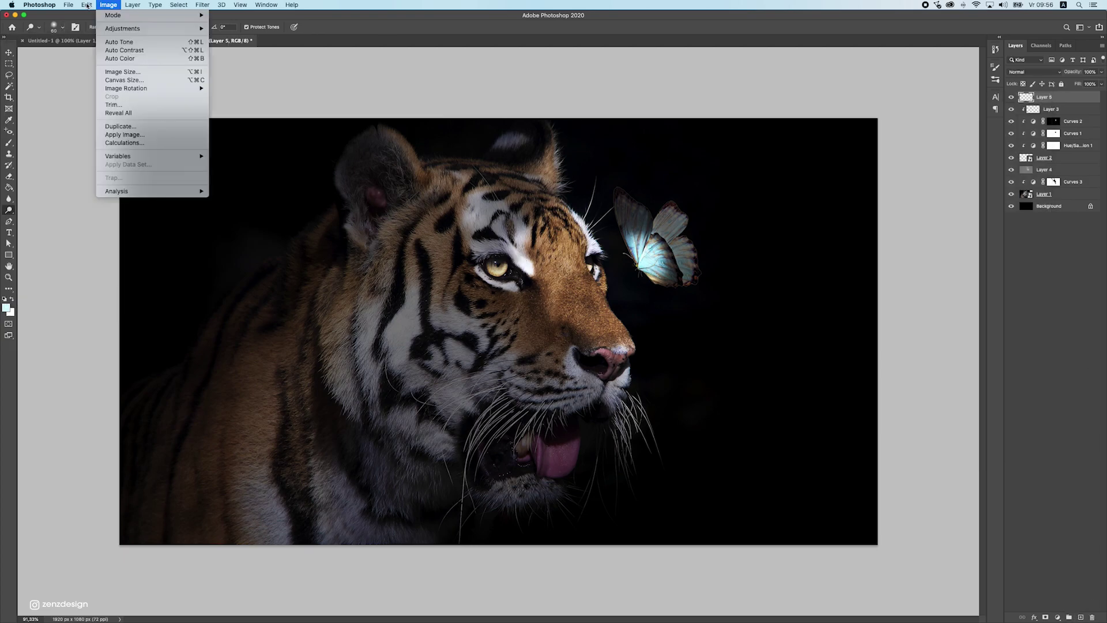
left_click(120, 143)
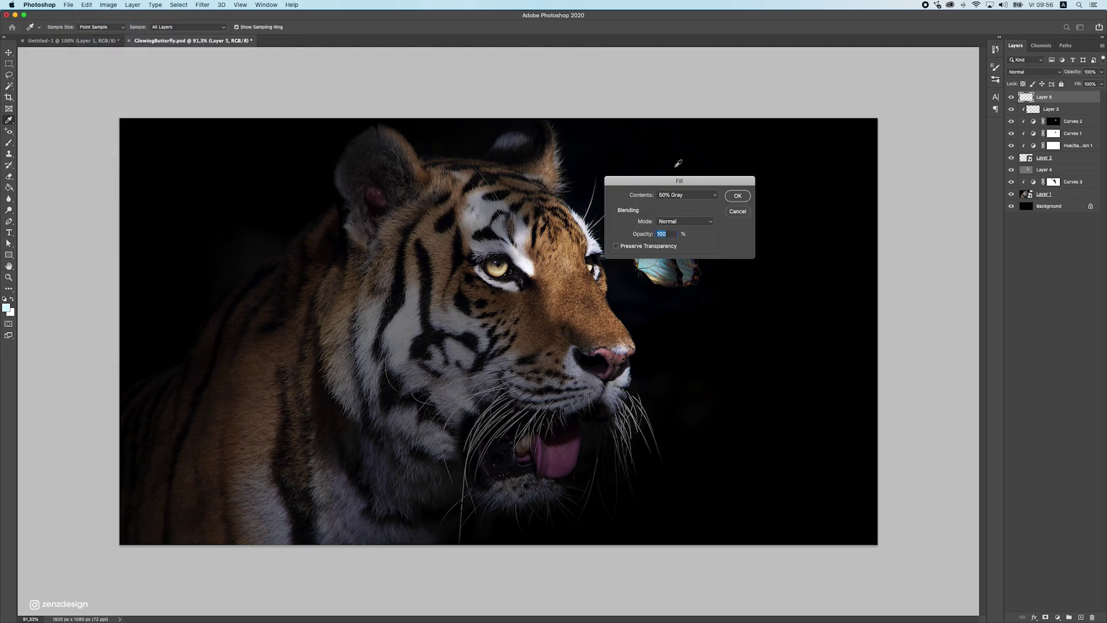
left_click(730, 200)
key("o")
left_click(1034, 72)
left_click(1019, 165)
Burn the tiger's neck, lower cheek and jaw fur with a 200 px Burn brush set to Highlights at 34% exposure.
left_click(10, 211)
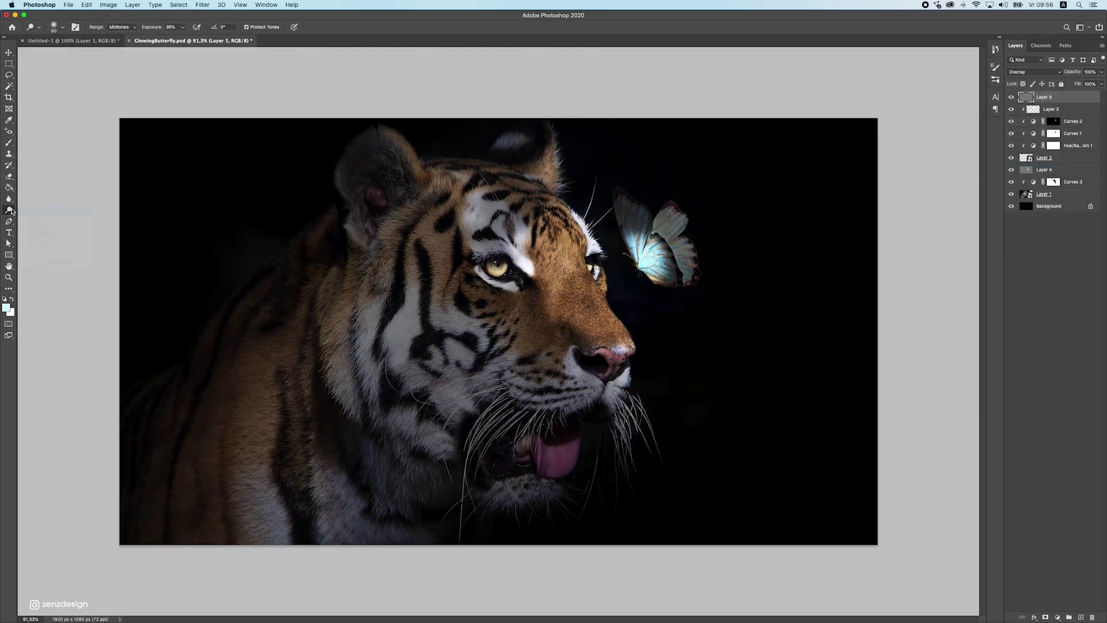
left_click(41, 218)
key("bracketright")
key("bracketright")
key("bracketright")
left_click(119, 27)
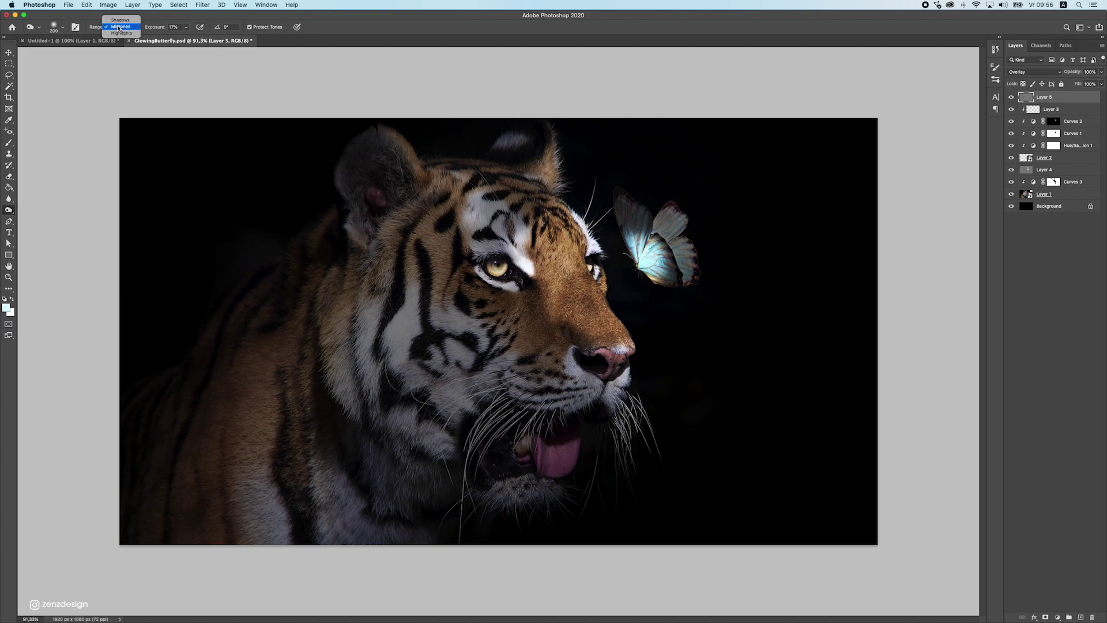
left_click(121, 33)
left_click(186, 27)
mouse_move(343, 395)
left_mouse_down()
mouse_move(354, 567)
mouse_move(447, 523)
mouse_move(435, 420)
mouse_move(532, 438)
left_mouse_up()
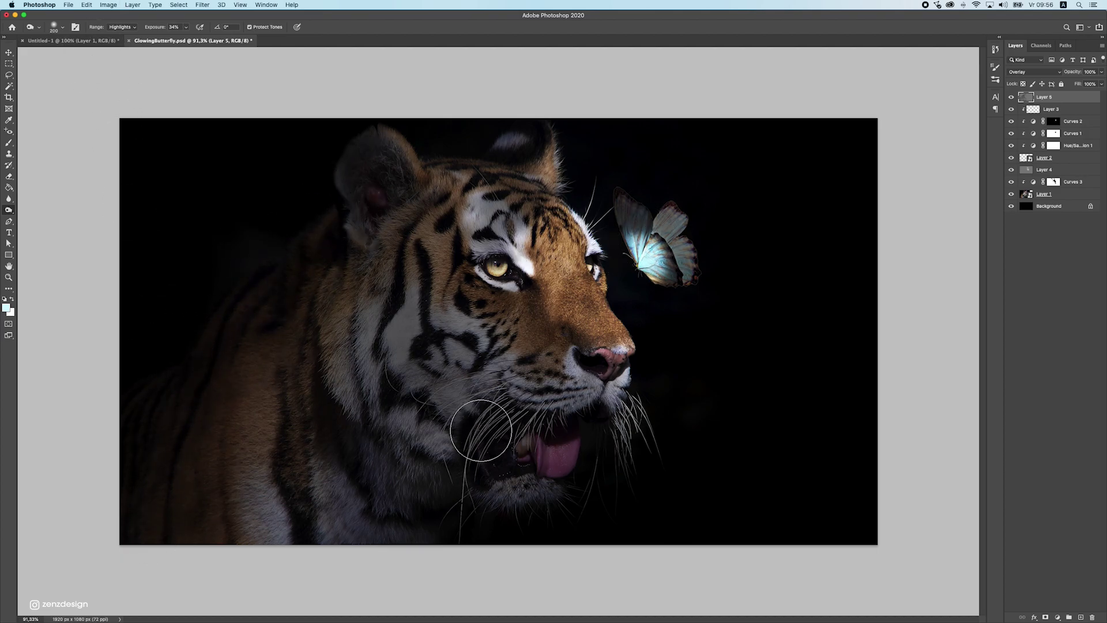
Set the Burn tool's range to Midtones and its exposure to 23%.
left_click(121, 27)
left_click(121, 20)
left_click(186, 28)
left_click_drag(182, 37, 181, 37)
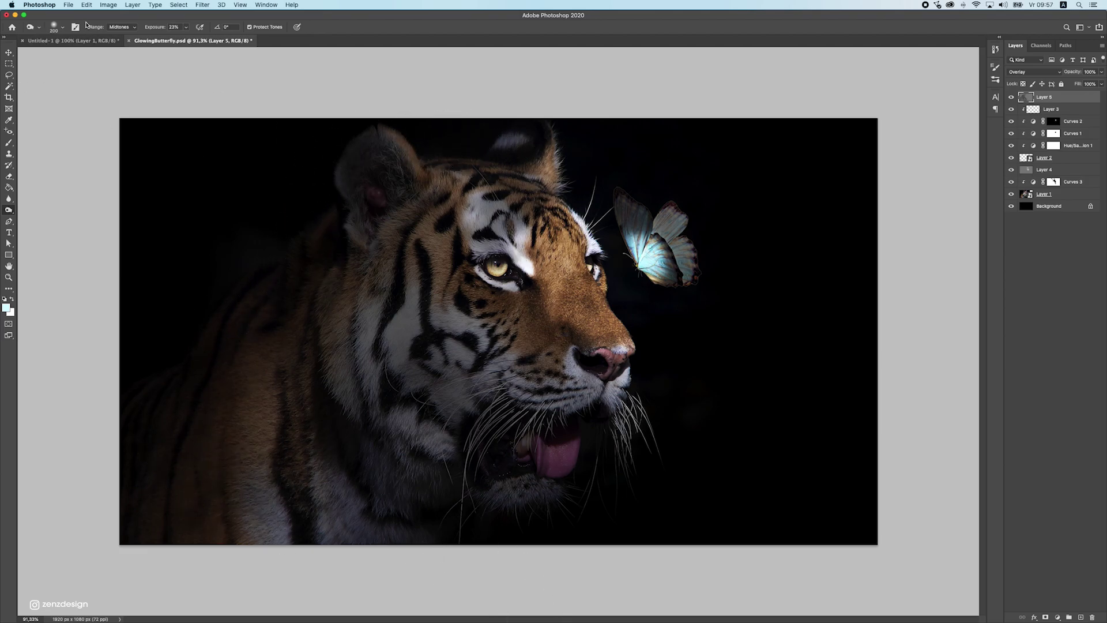
Set the Burn tool to Shadows at 13% exposure and compare the image with the burn layer hidden and shown.
left_click(111, 25)
left_click(118, 17)
left_click(186, 29)
left_click_drag(182, 38, 180, 38)
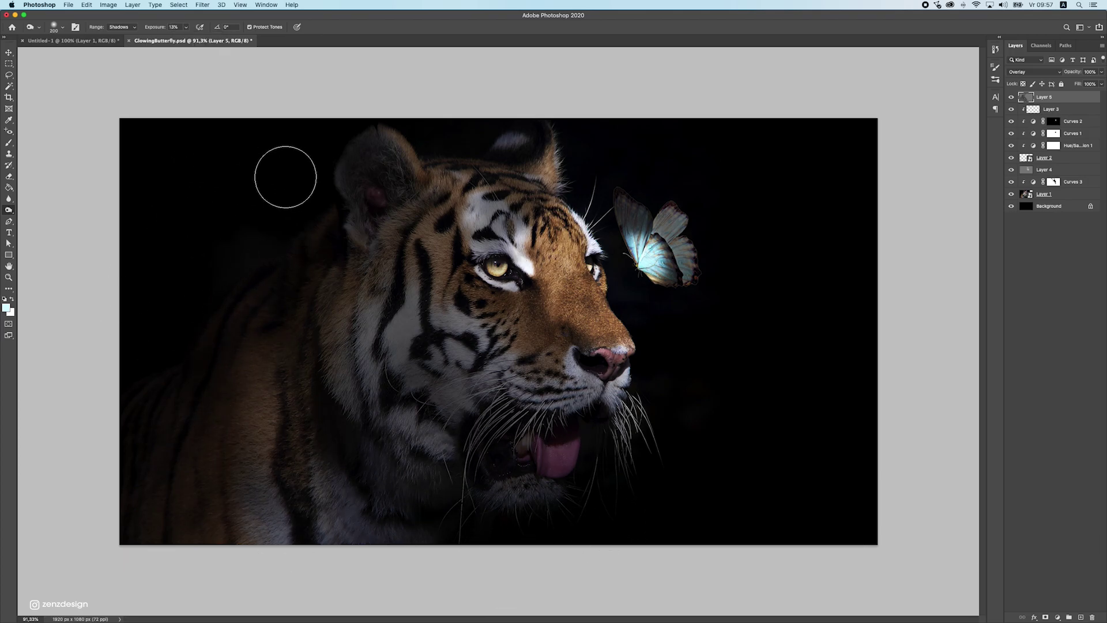
left_click(1011, 98)
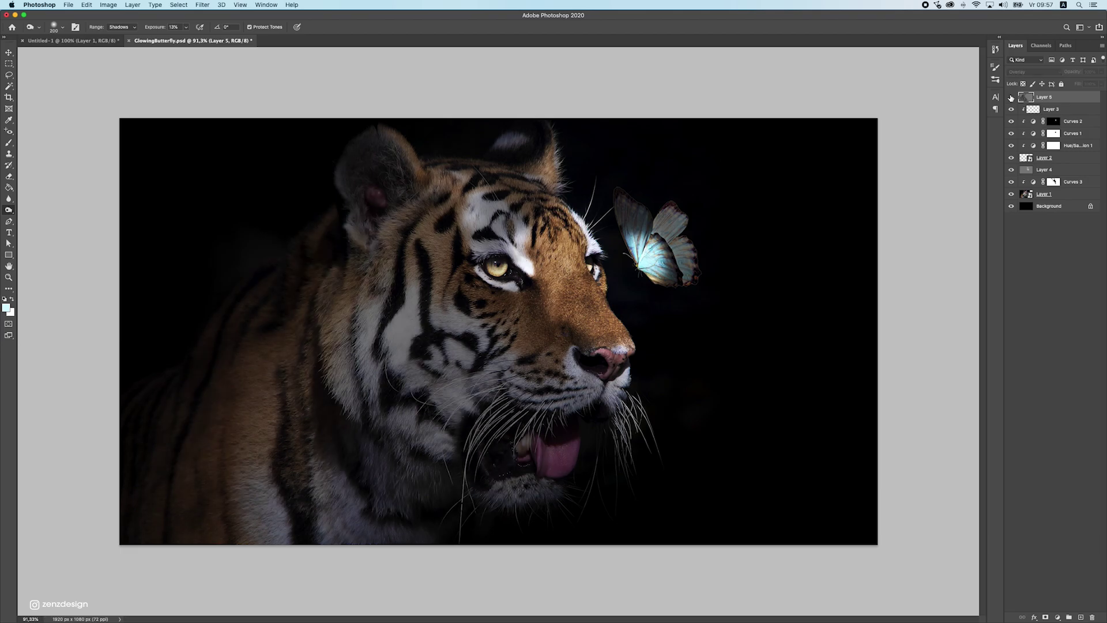
left_click(1012, 97)
scroll(499, 329, "down", 5)
scroll(468, 263, "up", 4)
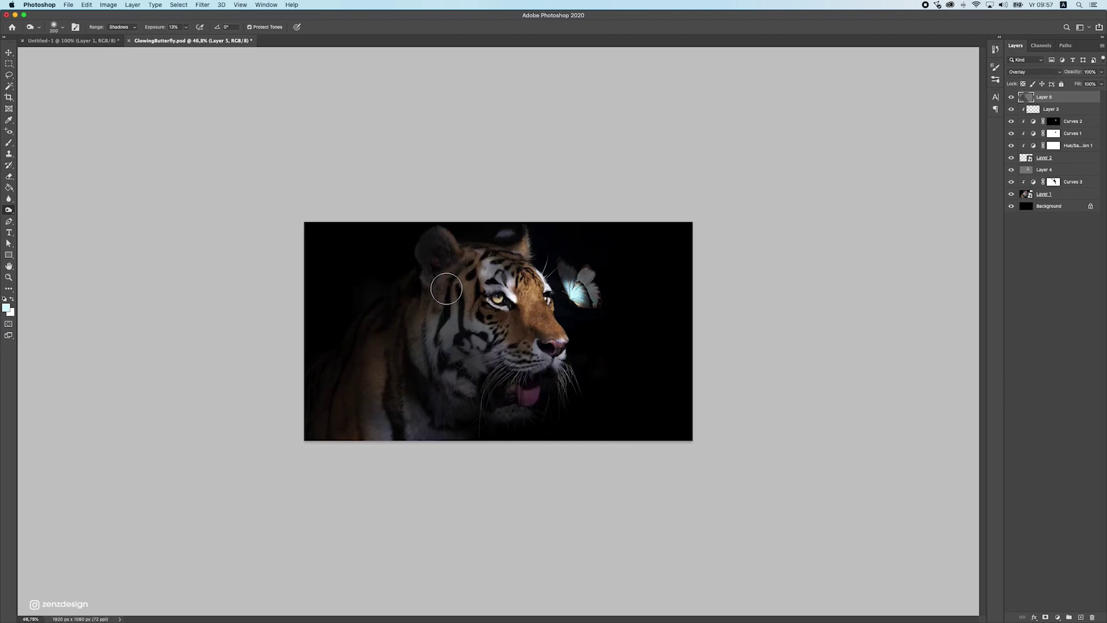
scroll(468, 263, "up", 5)
scroll(485, 283, "down", 5)
Add a Hue/Saturation adjustment clipped to the tiger, directly above Curves 3, with the saturation at -29.
left_click(8, 51)
left_click(1059, 113)
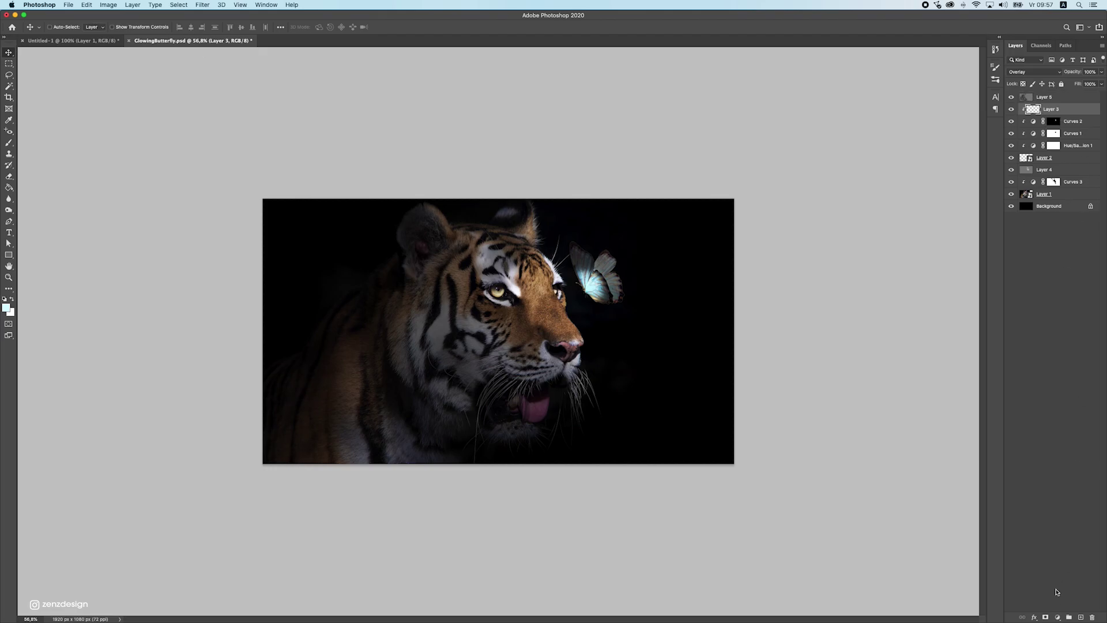
left_click(1058, 617)
left_click(1064, 529)
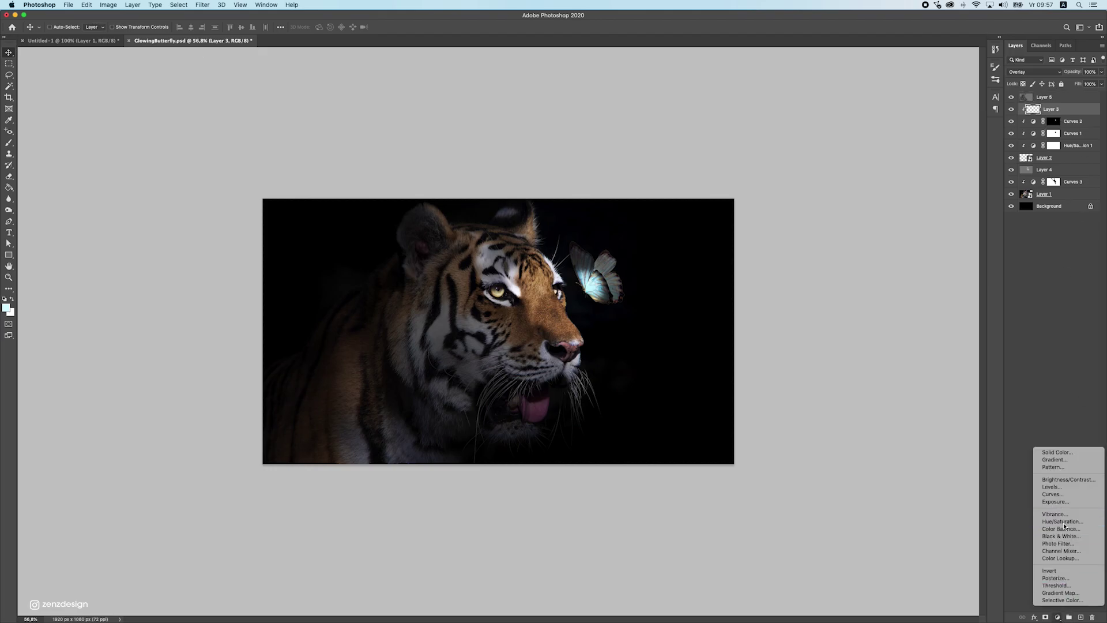
scroll(512, 345, "up", 4)
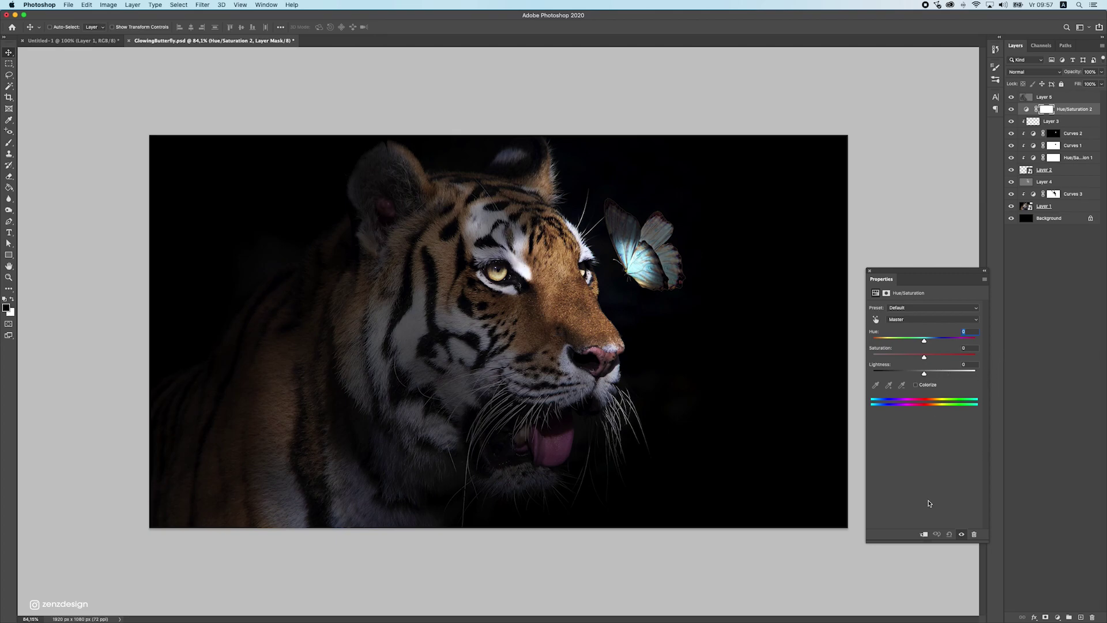
left_click(924, 535)
left_click_drag(872, 357, 960, 357)
left_click_drag(1060, 113, 1064, 190)
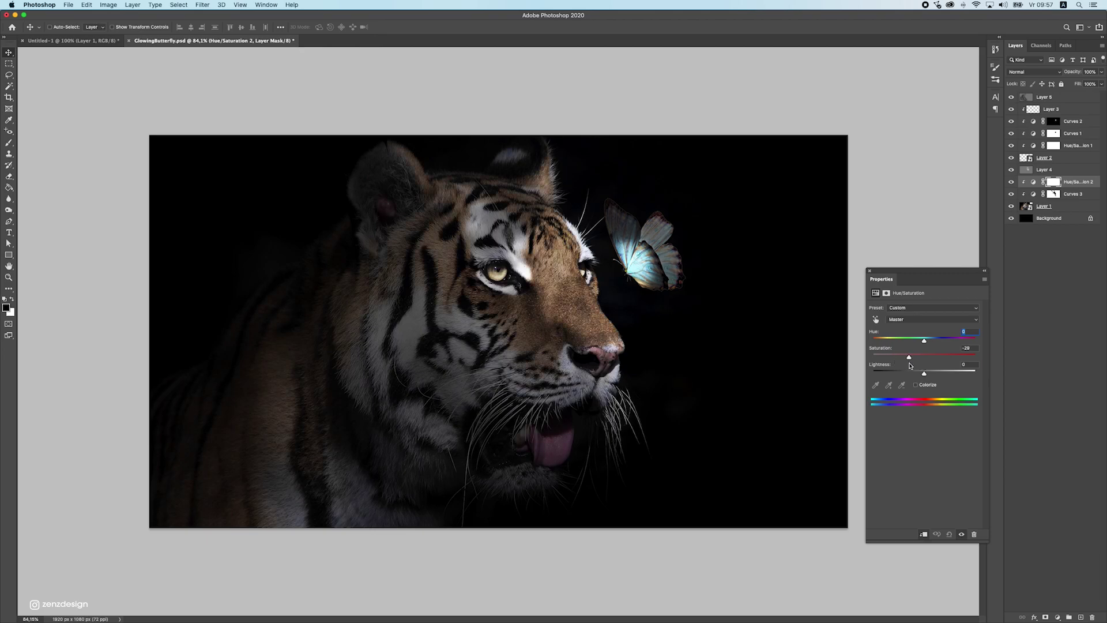
Change the color of the area surrounding the canvas to dark gray.
scroll(621, 353, "up", 1)
scroll(595, 350, "down", 4)
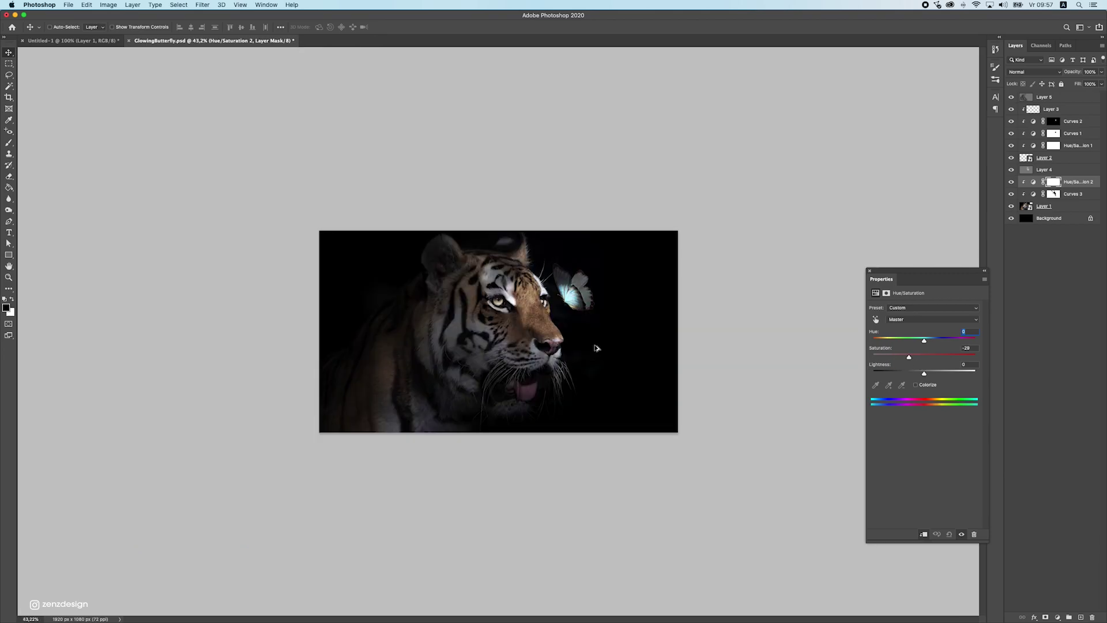
right_click(769, 154)
left_click(778, 163)
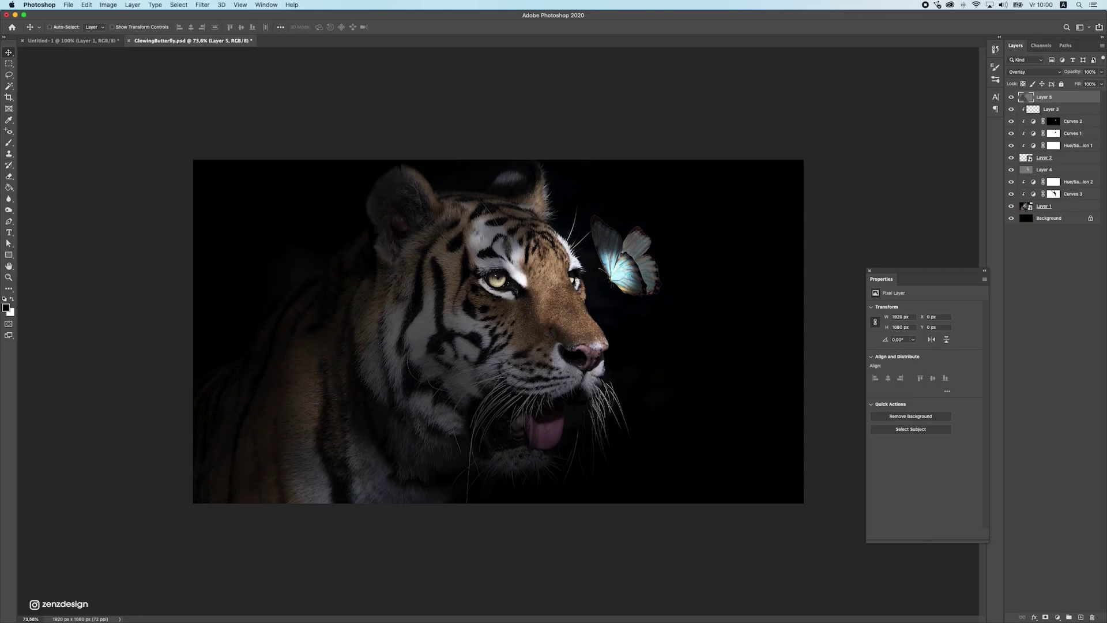
Place the clipartwiki spring-leaves image above all layers and enlarge it until the lower-right branch spans the tiger's face.
key("super+Tab")
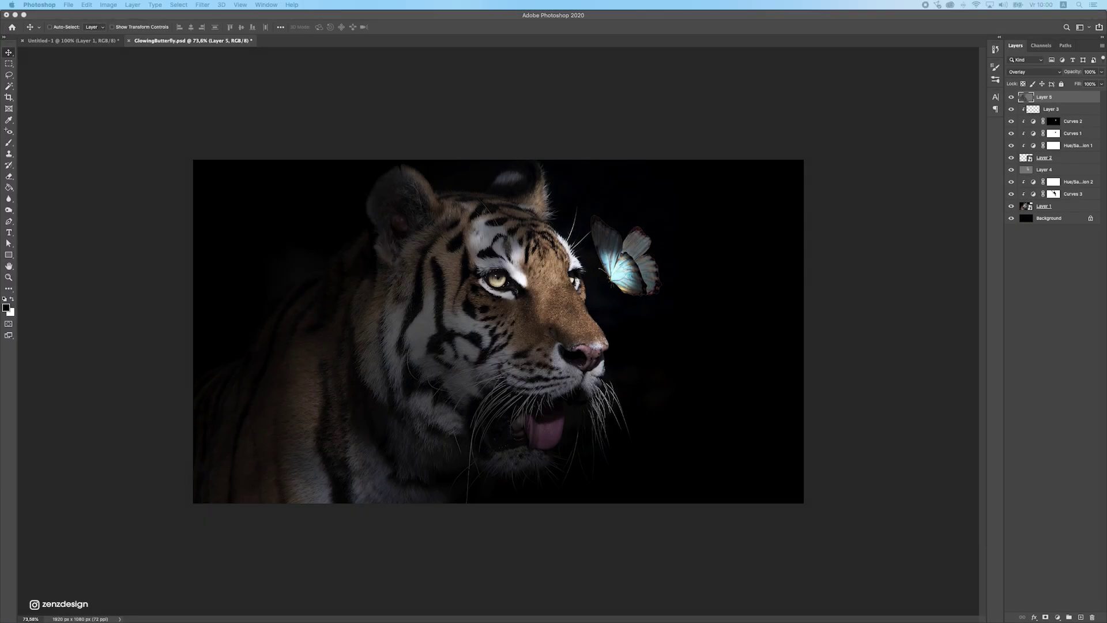
left_click_drag(575, 290, 581, 288)
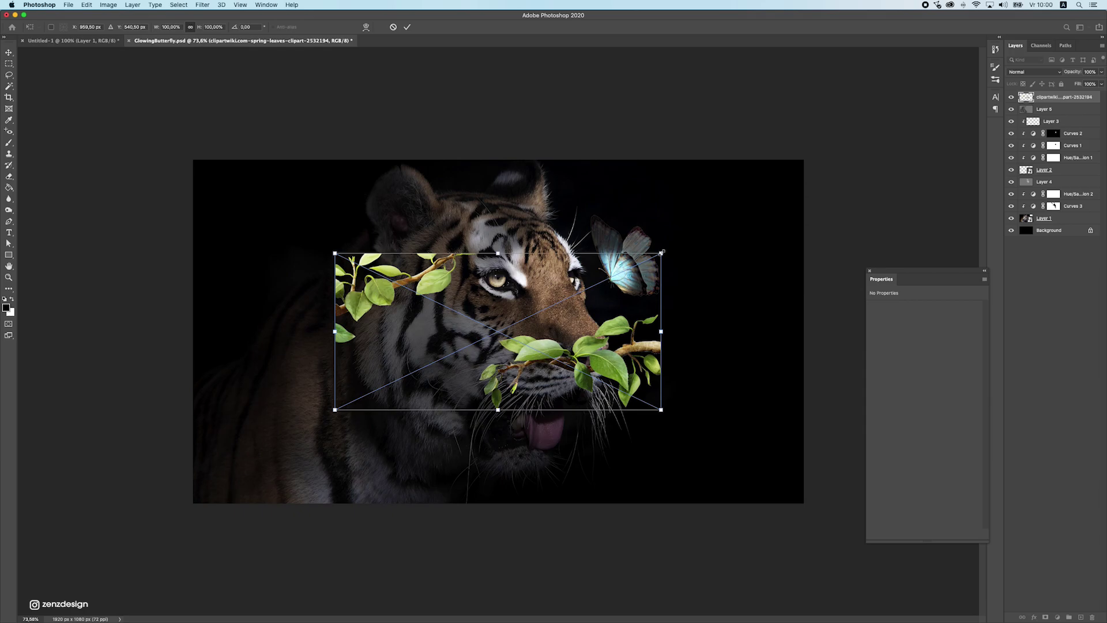
left_click_drag(662, 252, 905, 141)
left_click_drag(720, 289, 666, 363)
left_click_drag(404, 316, 346, 209)
key("Return")
Replace the placed leaves layer with a pasted copy of its rectangular branch area, shifted slightly down over the tiger.
left_click(9, 63)
left_click_drag(226, 179, 794, 501)
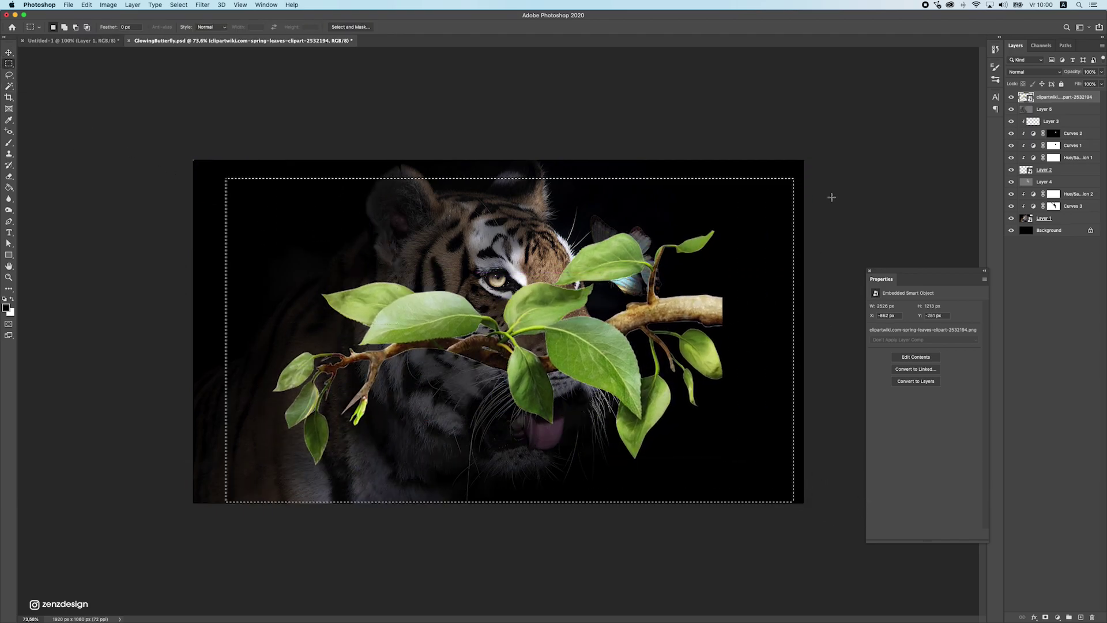
left_click_drag(1062, 97, 1093, 618)
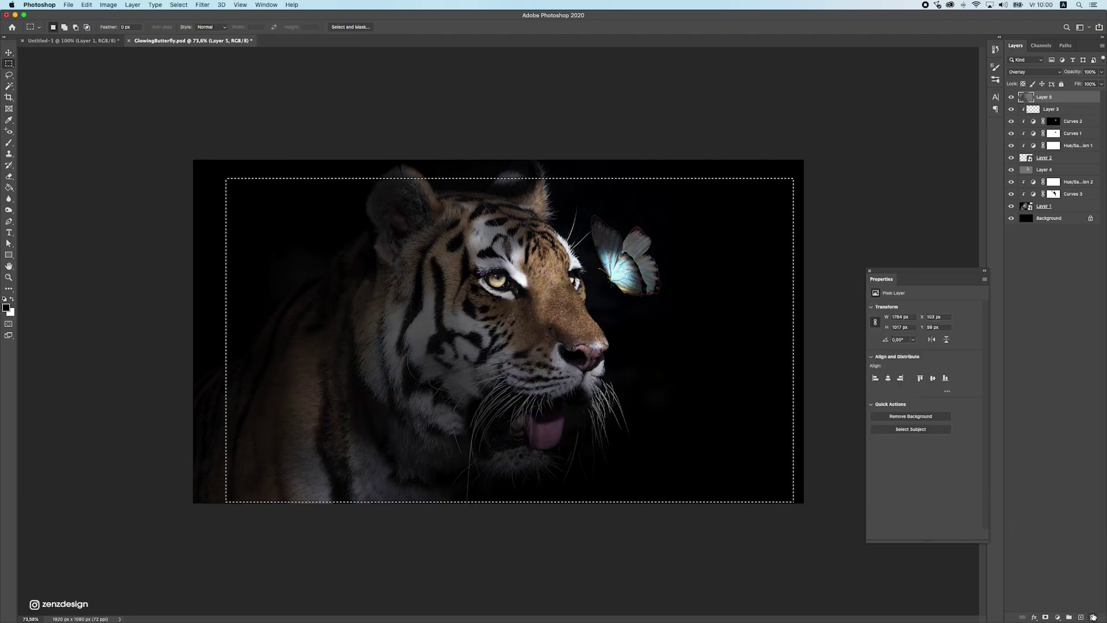
key("super+v")
left_click(9, 53)
left_click_drag(526, 227, 531, 266)
left_click_drag(520, 342, 505, 334)
Load the branch layer's outline as a selection and contract it by 1 pixel.
scroll(394, 357, "up", 10)
scroll(243, 446, "down", 5)
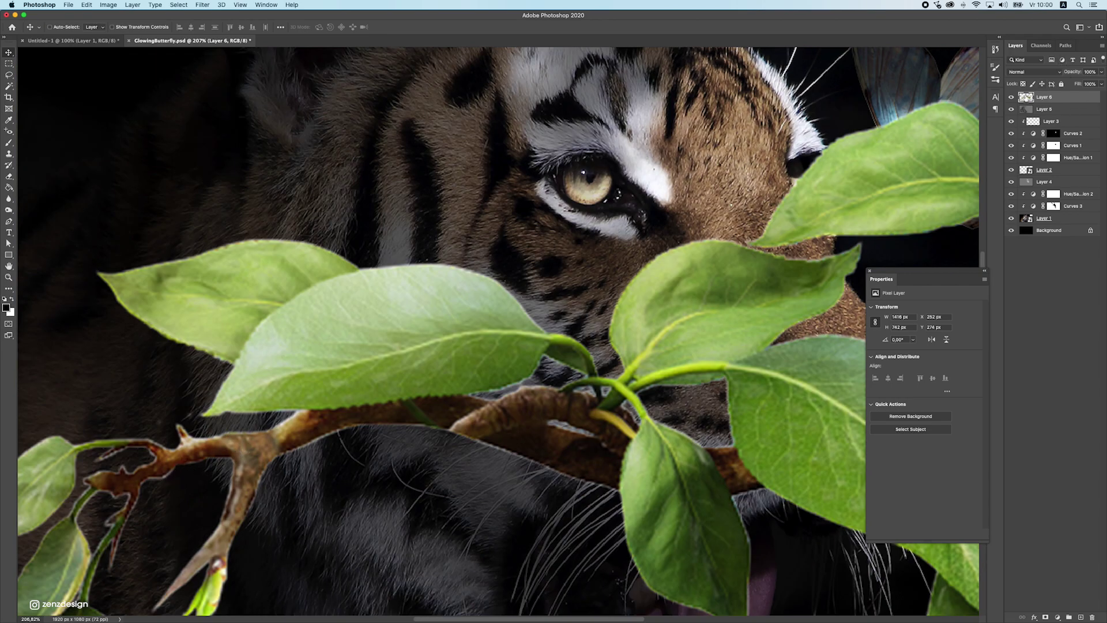
left_click(1026, 98, "super")
scroll(498, 276, "down", 2)
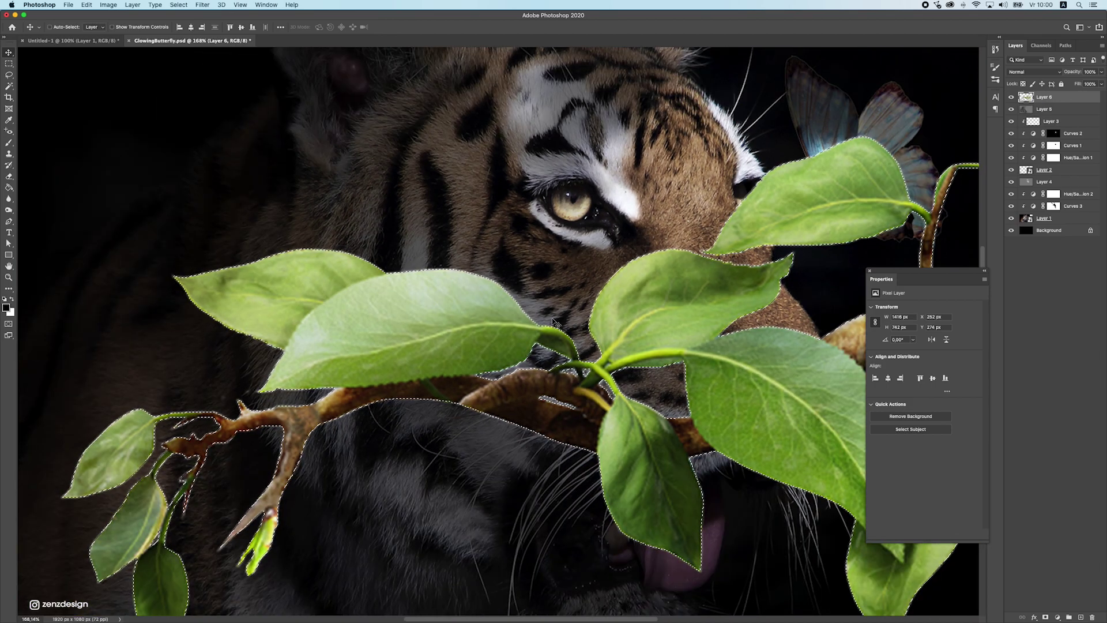
left_click(179, 5)
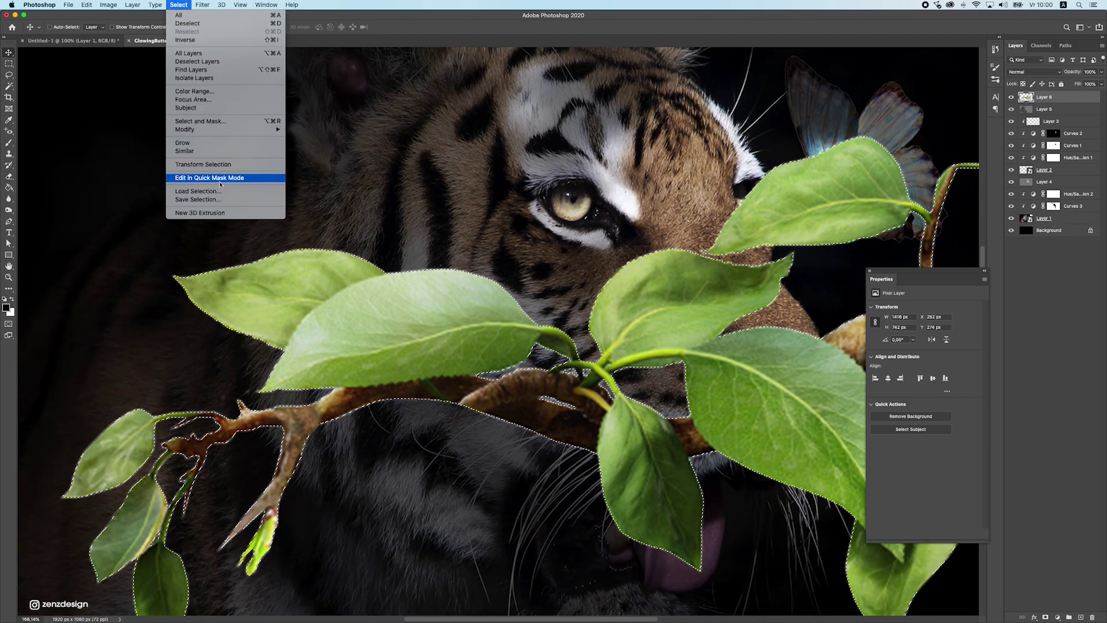
mouse_move(269, 131)
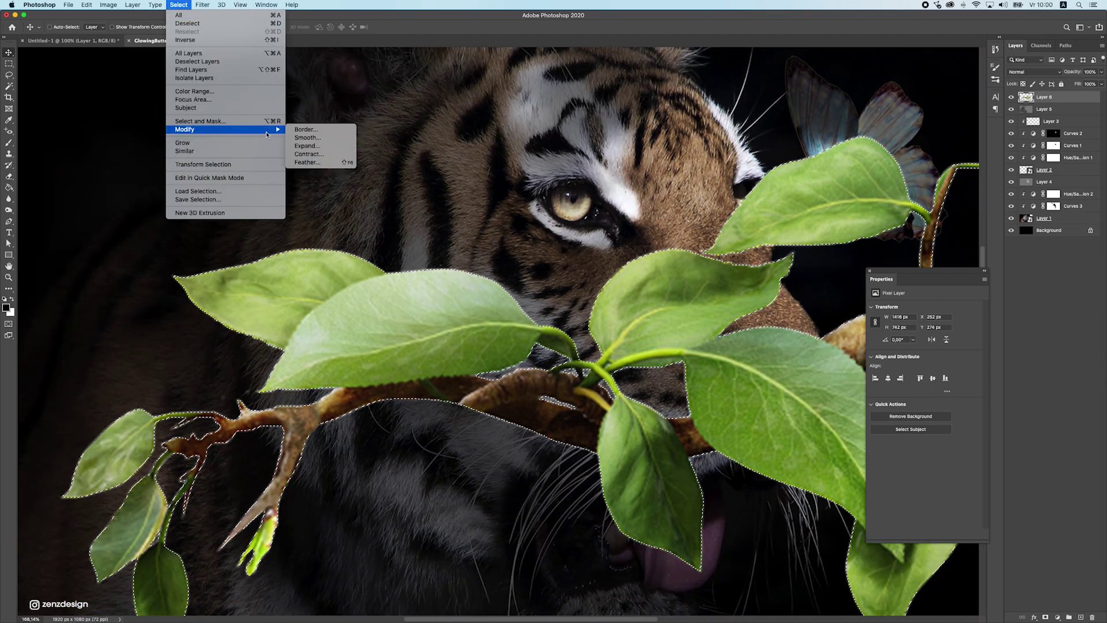
left_click(315, 155)
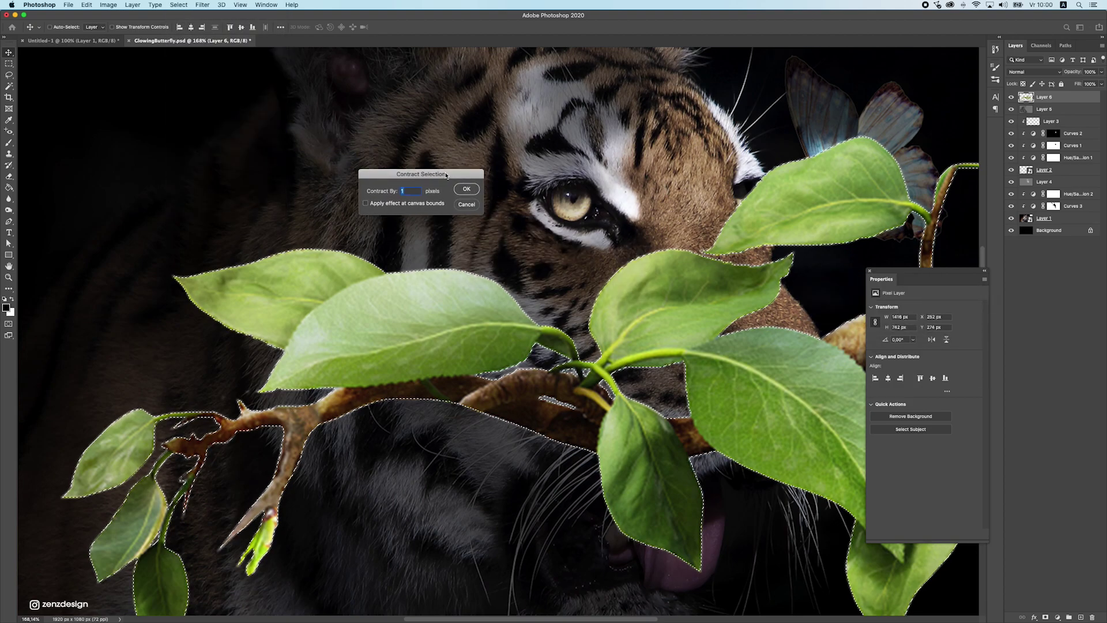
left_click(465, 188)
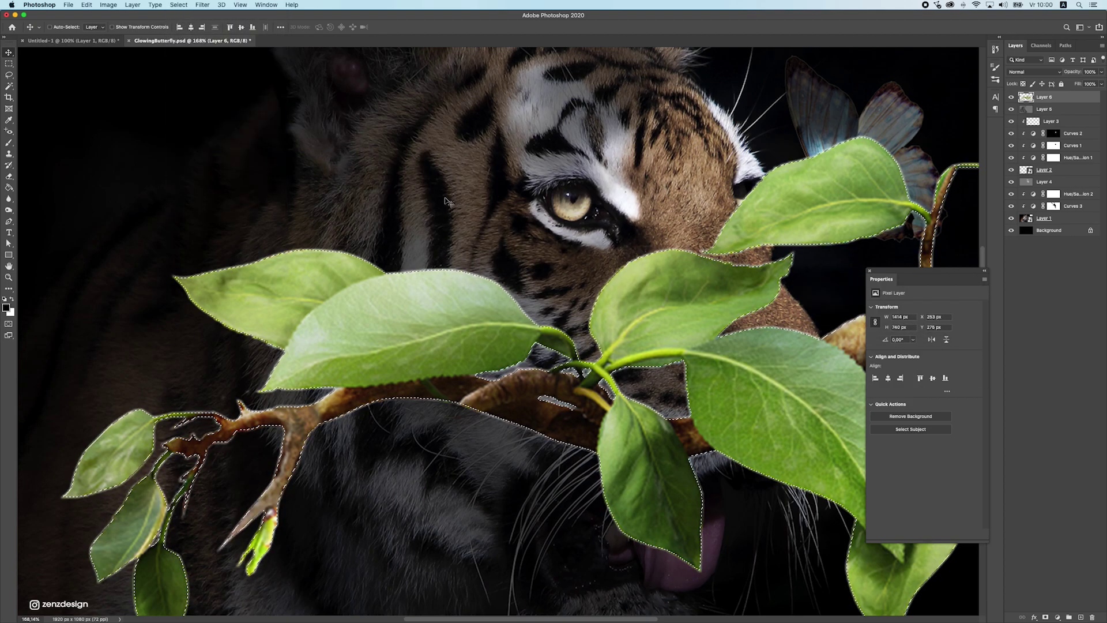
Invert the selection, delete the light fringe around the leaves and branch, and deselect.
key("m")
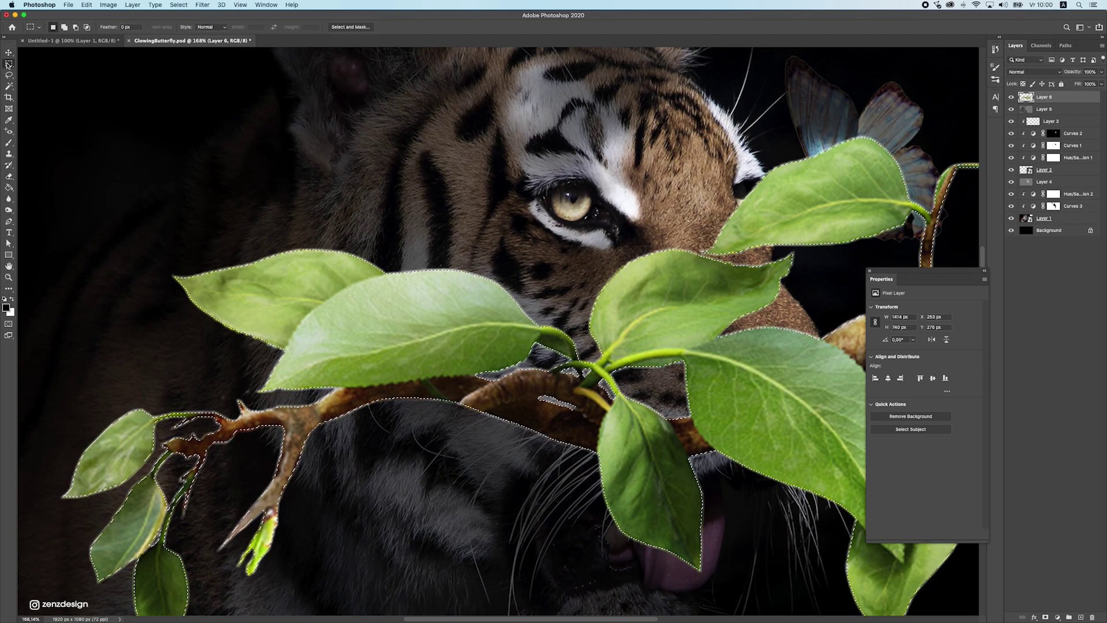
right_click(383, 239)
left_click(389, 251)
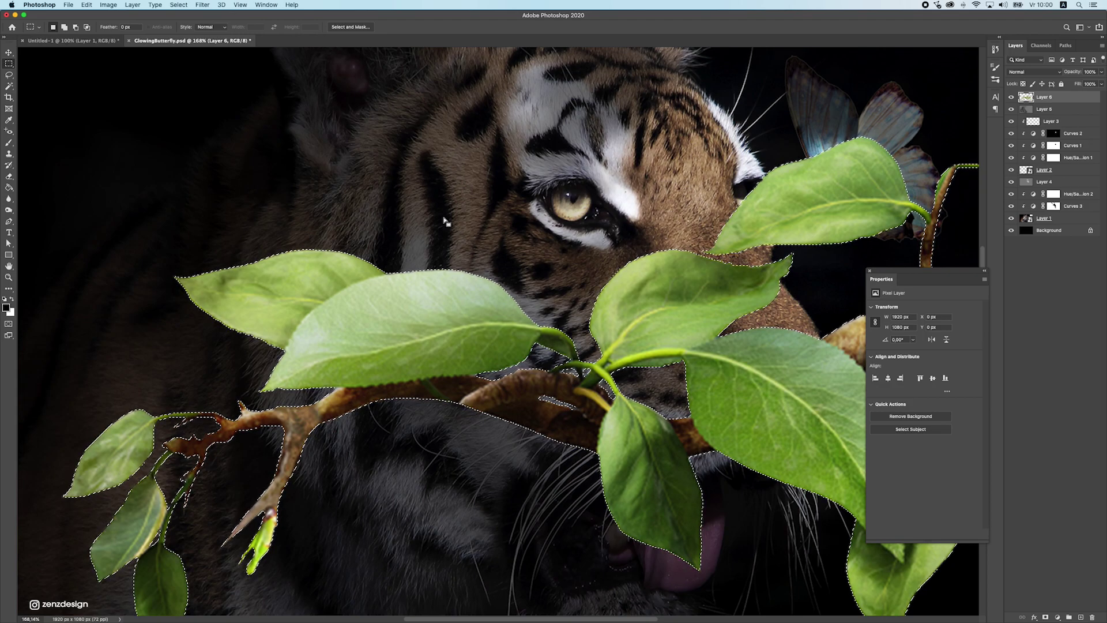
right_click(492, 202)
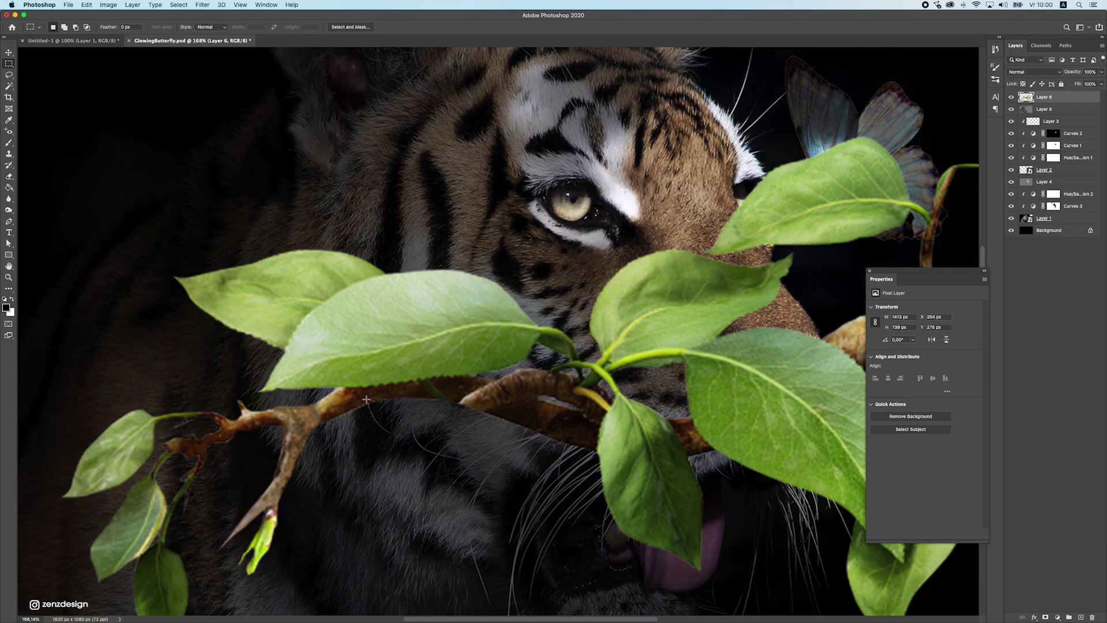
scroll(365, 397, "down", 5)
scroll(323, 426, "up", 10)
scroll(259, 435, "down", 10)
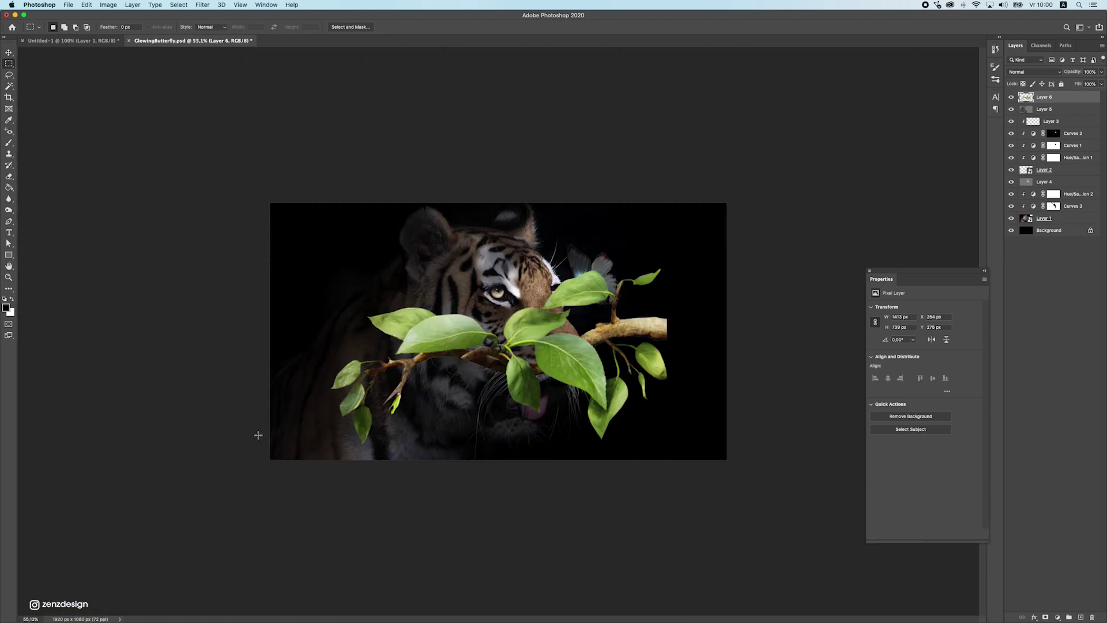
Convert the branch layer to a smart object and move it to the image's lower-right corner, at about X 544, Y 692 px.
key("v")
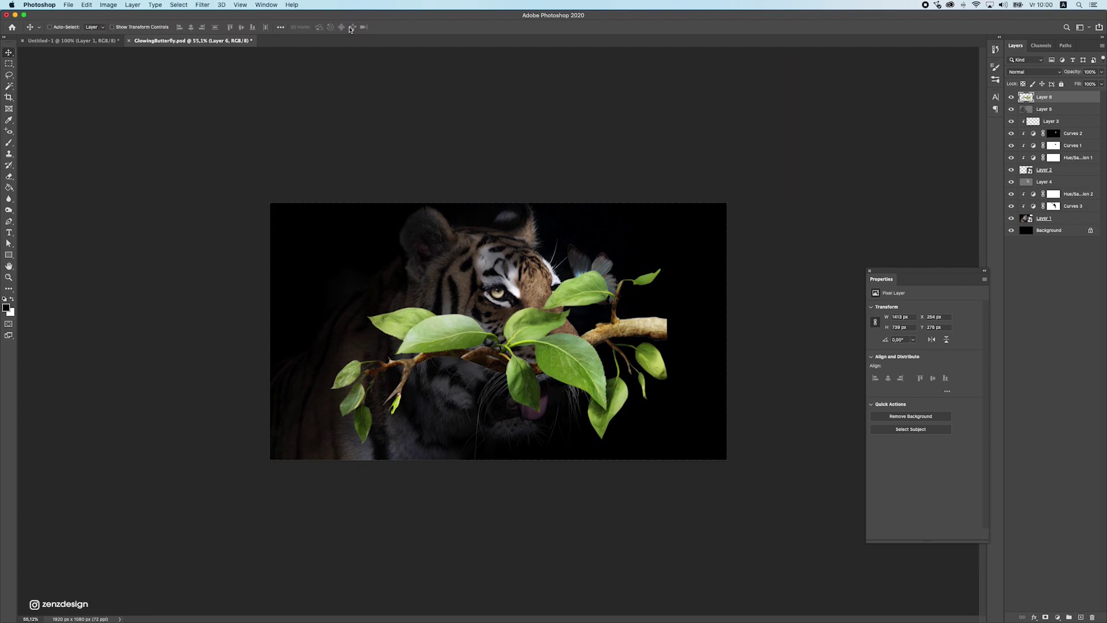
right_click(1038, 97)
left_click(980, 205)
left_click_drag(518, 288, 571, 381)
scroll(571, 381, "up", 1)
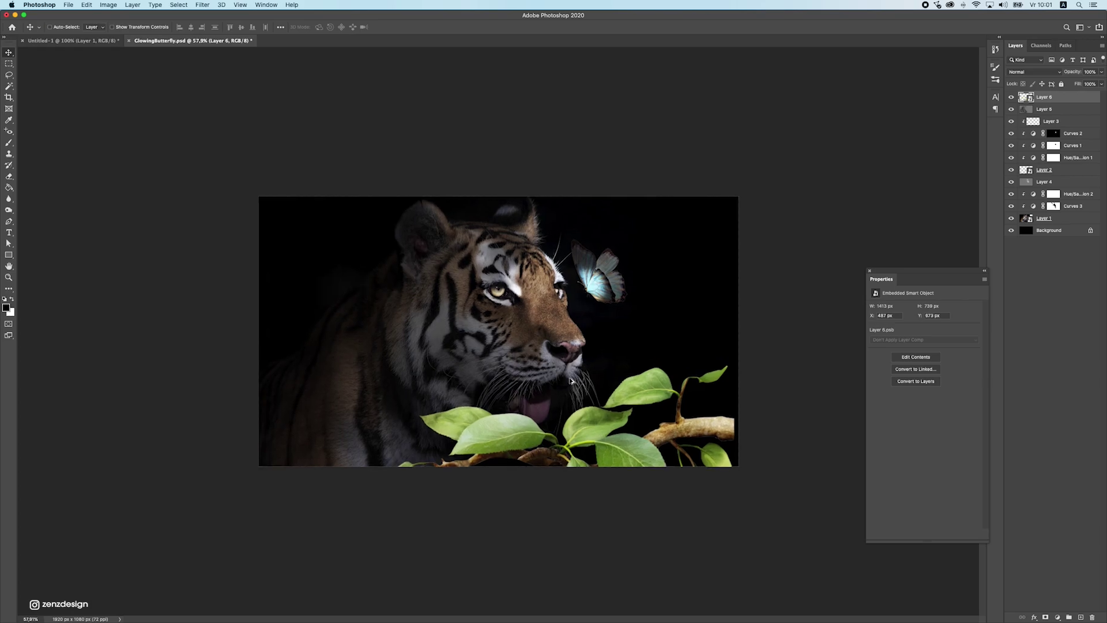
scroll(571, 381, "up", 5)
scroll(573, 372, "down", 2)
left_click_drag(722, 426, 735, 425)
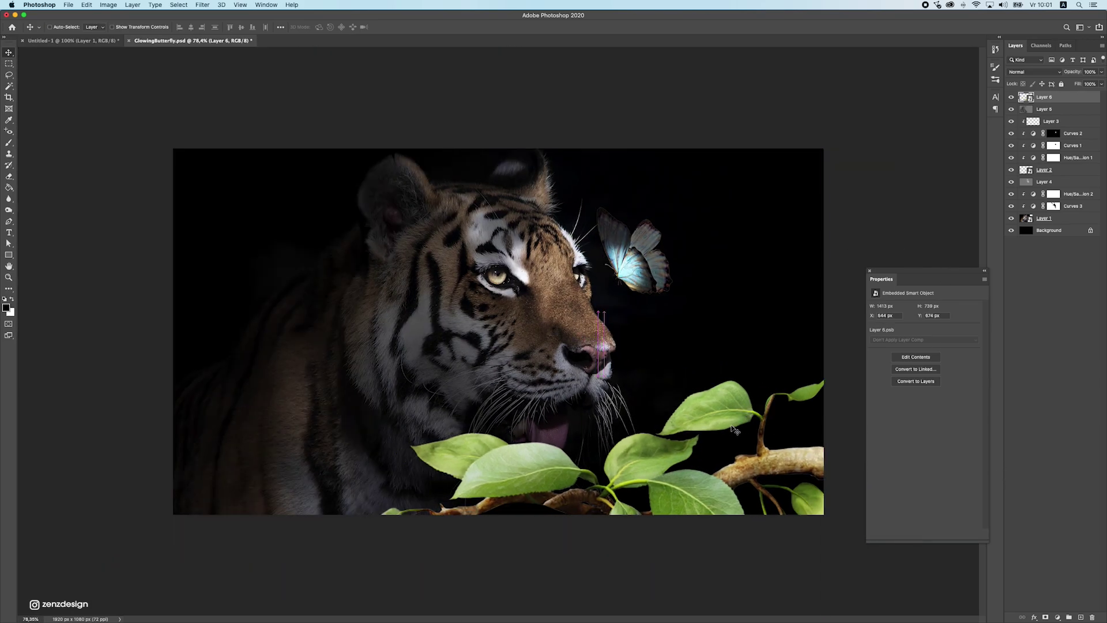
mouse_move(584, 416)
left_mouse_down()
mouse_move(583, 434)
mouse_move(582, 425)
left_mouse_up()
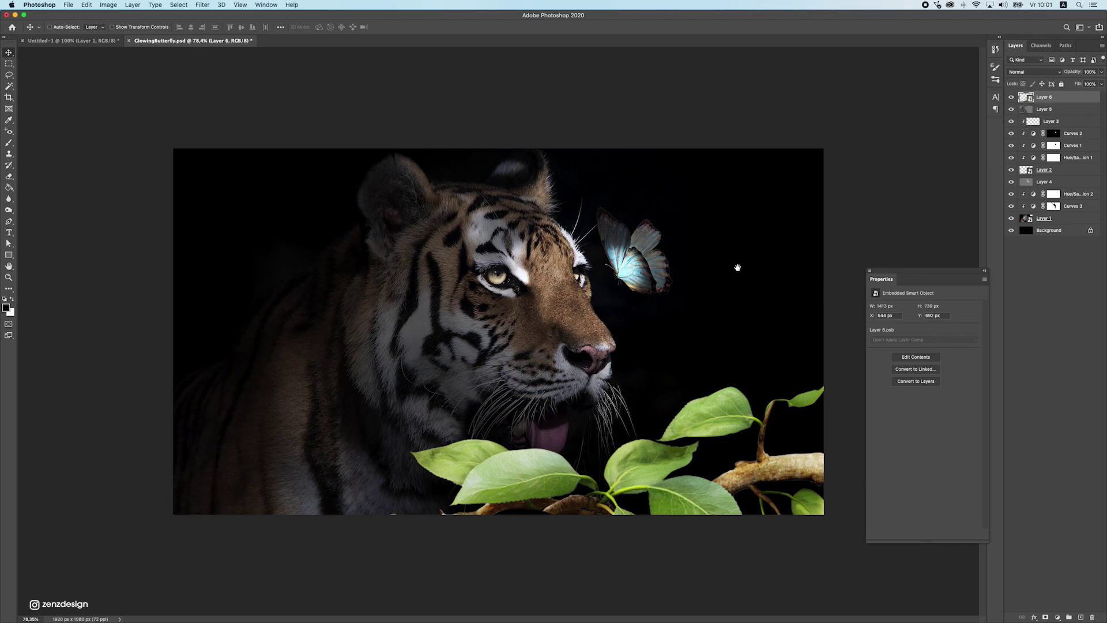
Add a Hue/Saturation adjustment clipped to the branch layer and lower its saturation to -48.
left_click(1056, 618)
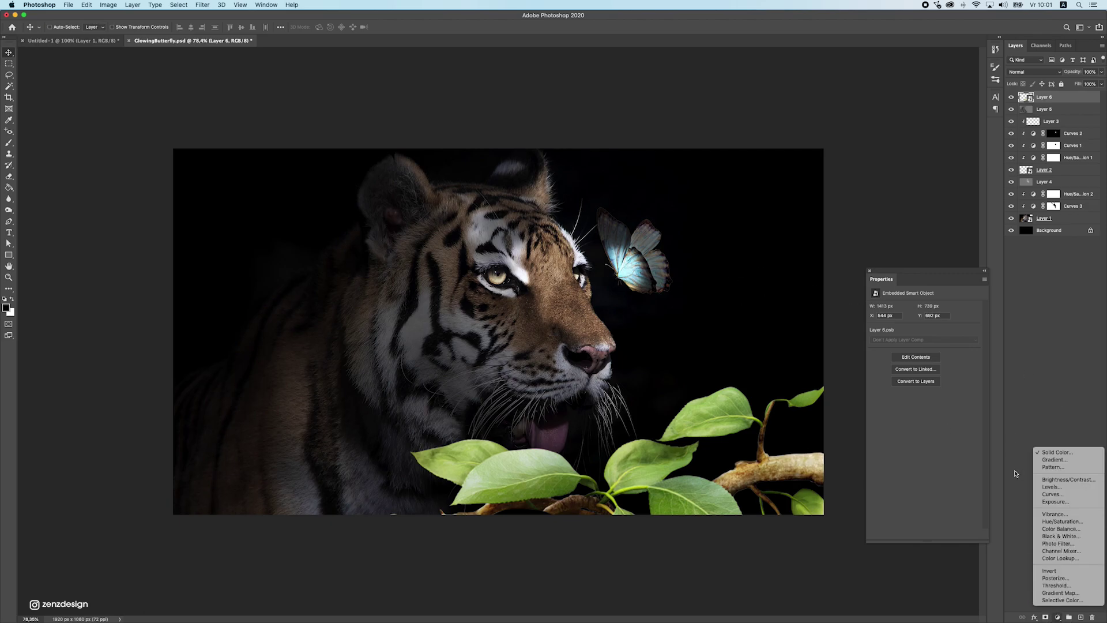
left_click(1066, 522)
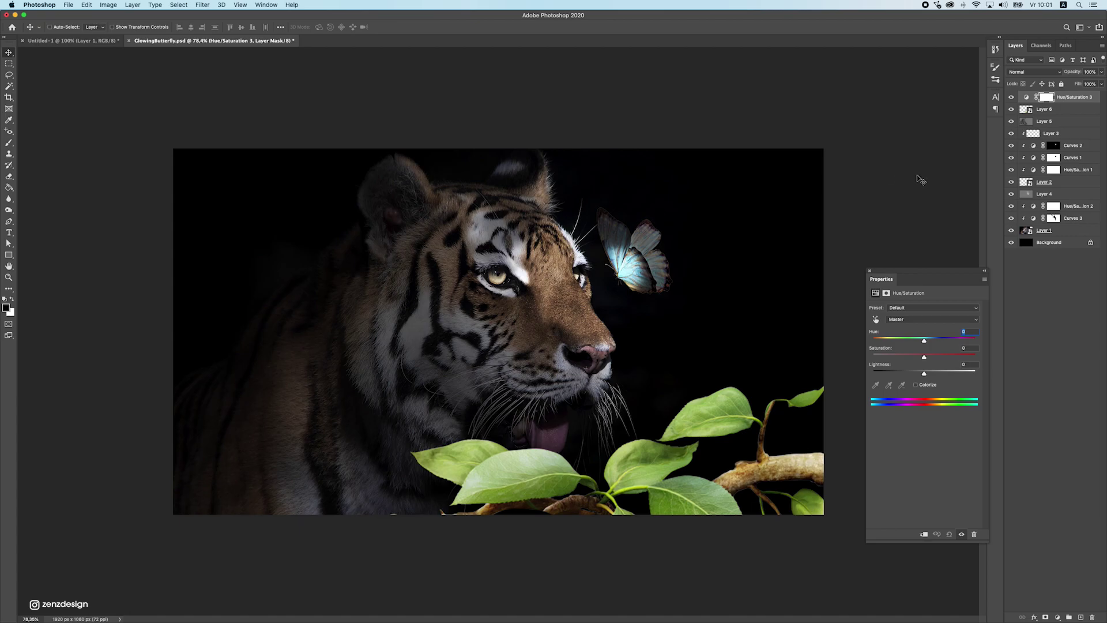
left_click(924, 535)
left_click_drag(924, 357, 912, 358)
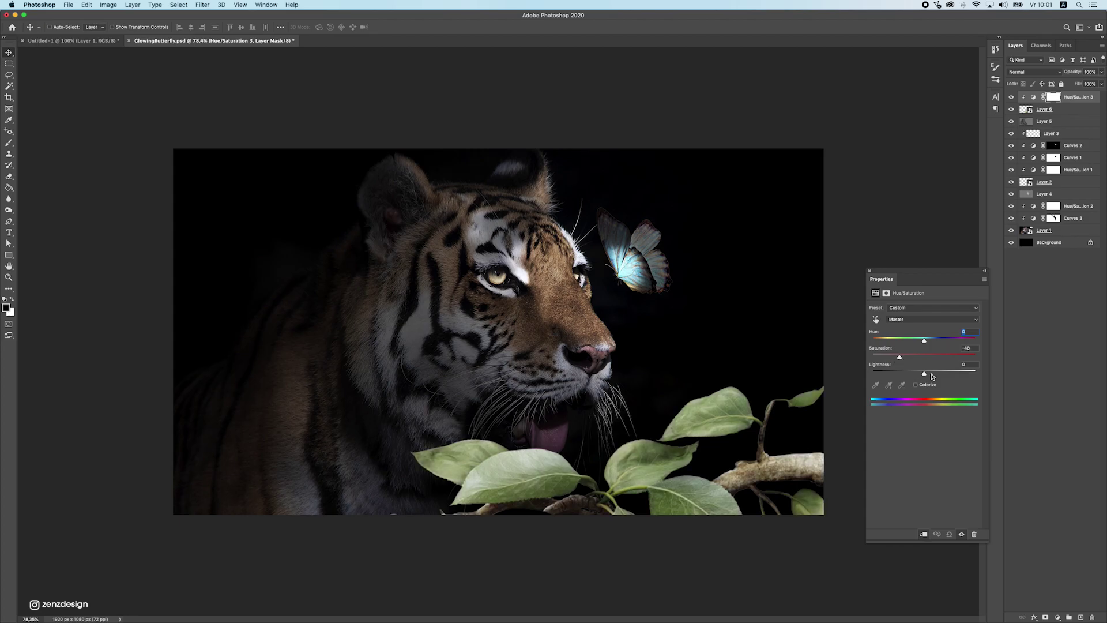
Add a Curves adjustment clipped to the branch, lower the white point's output to about 166, and darken the midtones to input 104, output 43.
left_click(1057, 617)
left_click(1062, 499)
left_click(924, 535)
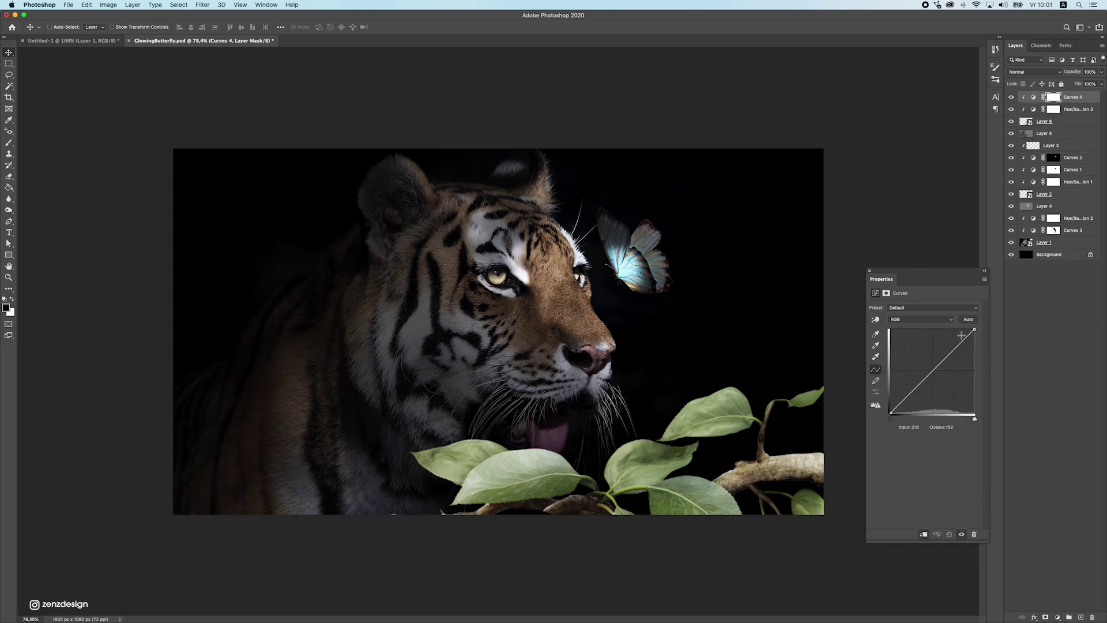
left_click_drag(973, 330, 978, 361)
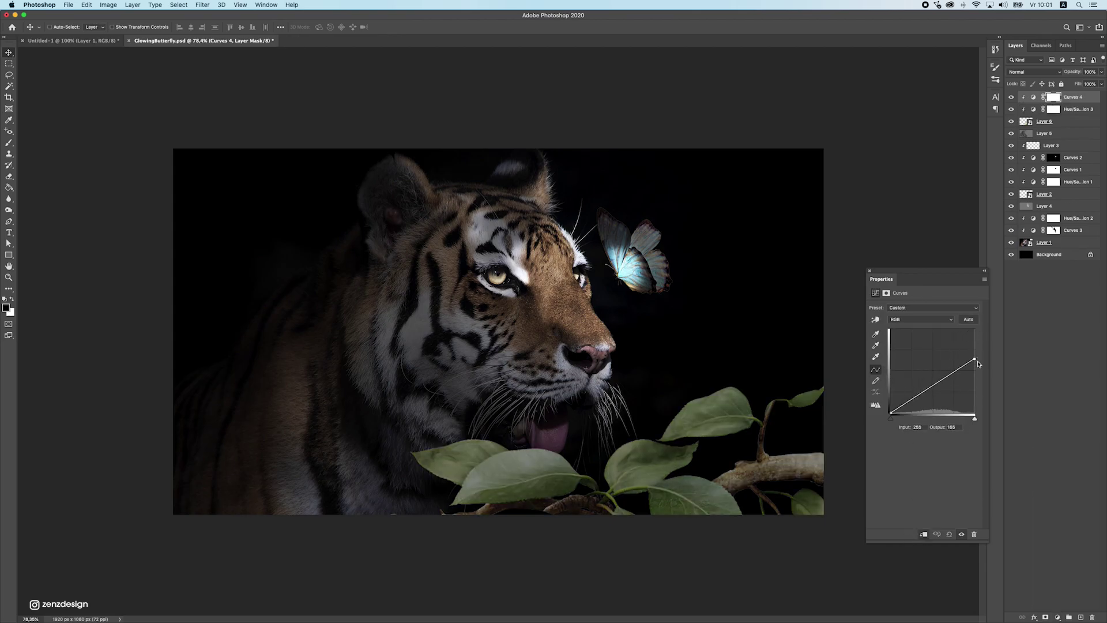
mouse_move(924, 397)
left_mouse_down()
mouse_move(955, 373)
mouse_move(924, 399)
left_mouse_up()
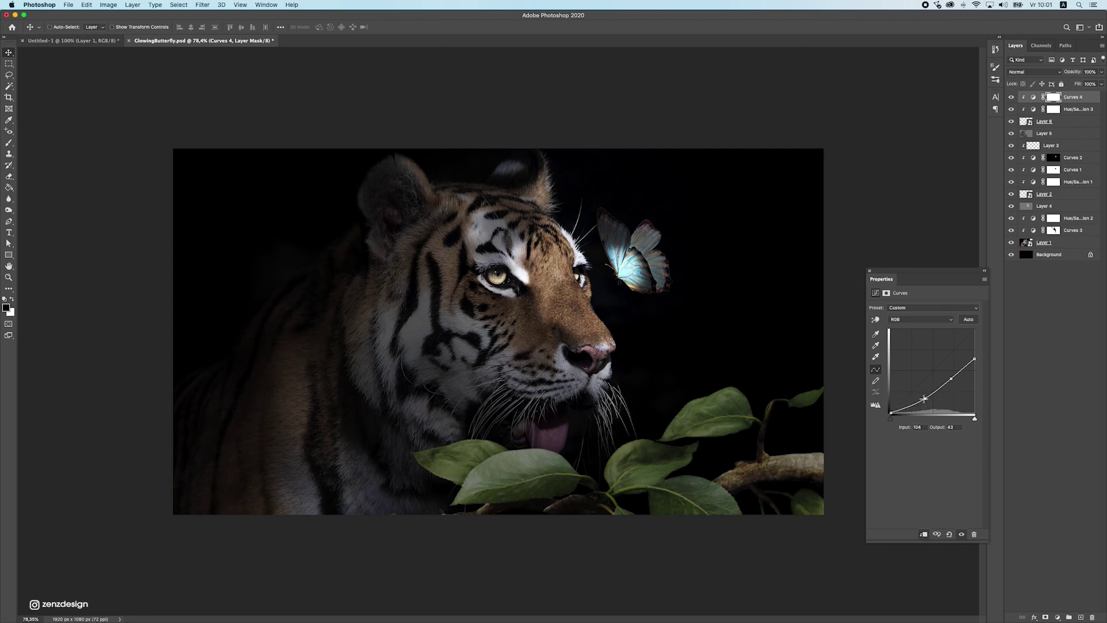
Refine the branch's Hue/Saturation adjustment to hue +4 and saturation -63.
left_click(1054, 107)
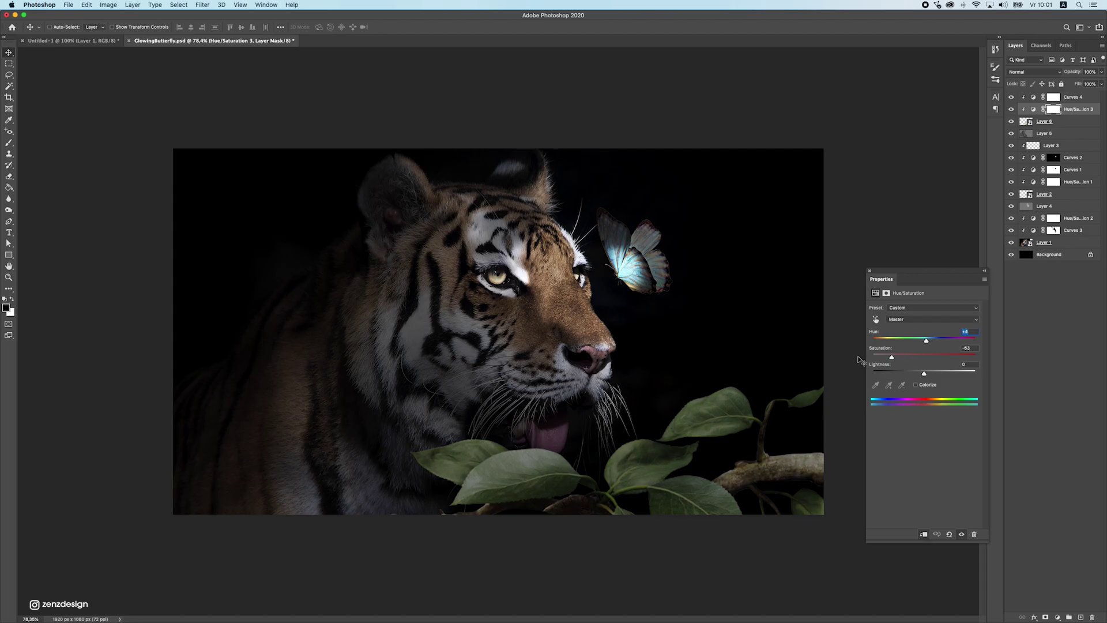
scroll(646, 356, "down", 10)
scroll(645, 354, "up", 10)
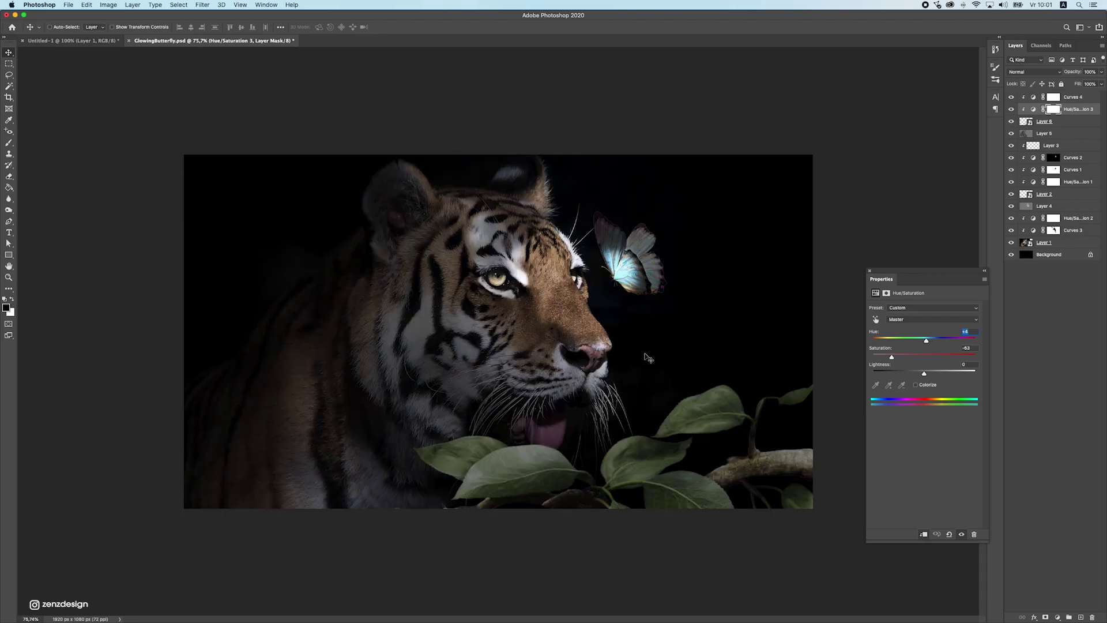
Group the branch layer together with its clipped Hue/Saturation and Curves adjustments.
left_click(1076, 122)
left_click(1076, 98, "shift")
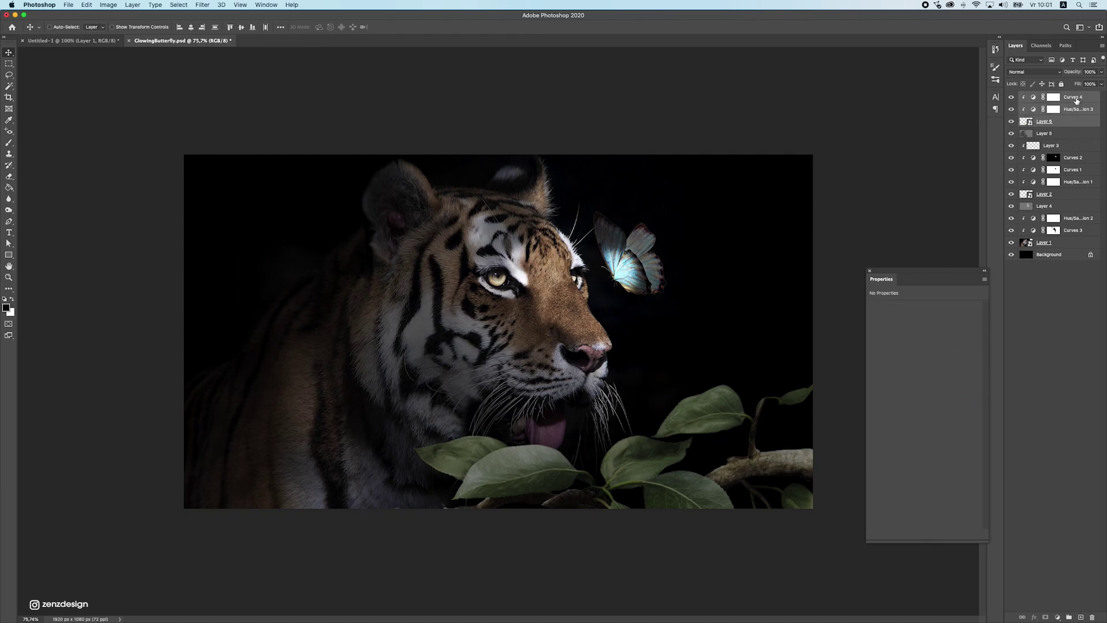
left_click(1069, 618)
Scale the branch group to roughly double size and position it so large leaves span the lower edge of the image.
left_click_drag(669, 358, 745, 394)
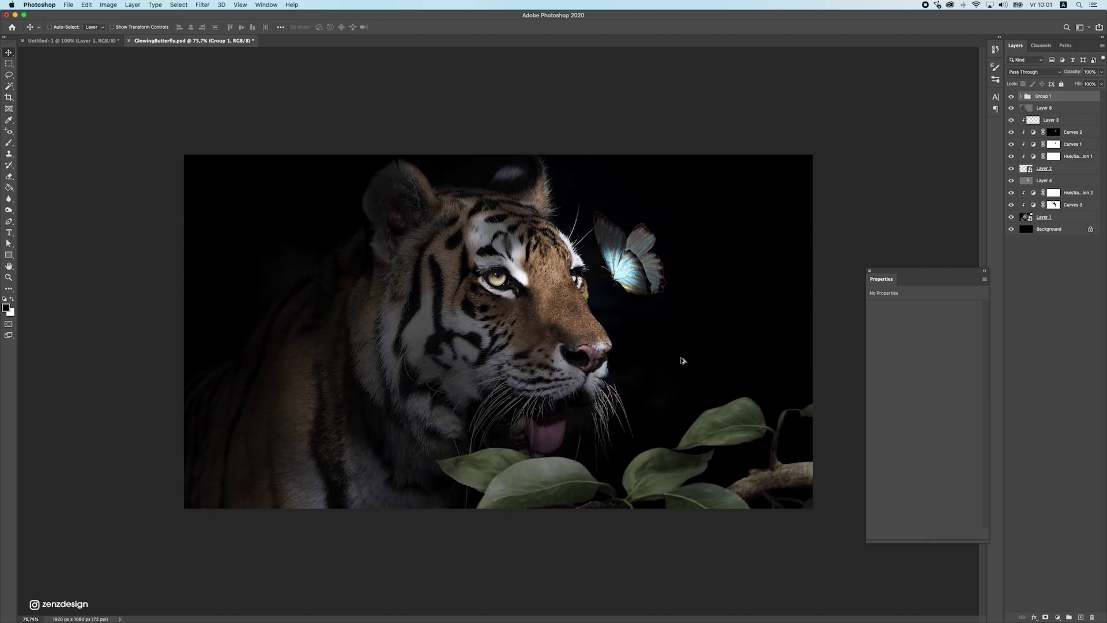
scroll(682, 361, "down", 3)
key("super+t")
left_click_drag(645, 360, 750, 302)
mouse_move(556, 355)
left_mouse_down()
mouse_move(527, 364)
mouse_move(548, 357)
mouse_move(542, 388)
mouse_move(565, 359)
left_mouse_up()
scroll(534, 362, "up", 4)
key("Return")
Apply a Gaussian Blur of about 8 pixels to the branch smart object inside the group.
left_click(1020, 108)
left_click(1026, 97)
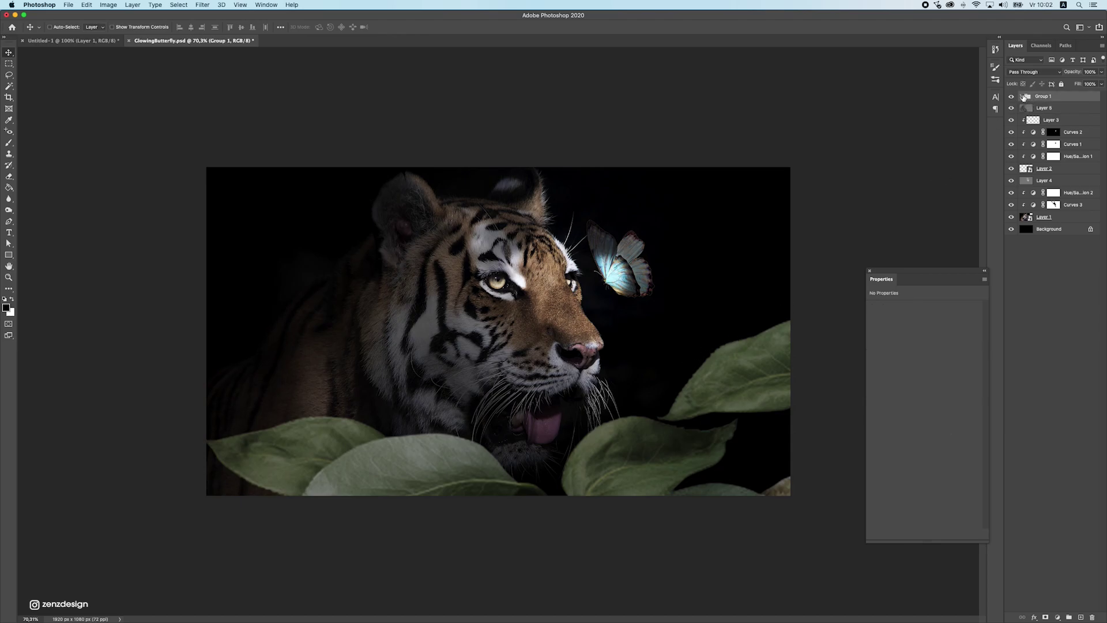
left_click(1023, 96)
left_click(1070, 134)
left_click(203, 5)
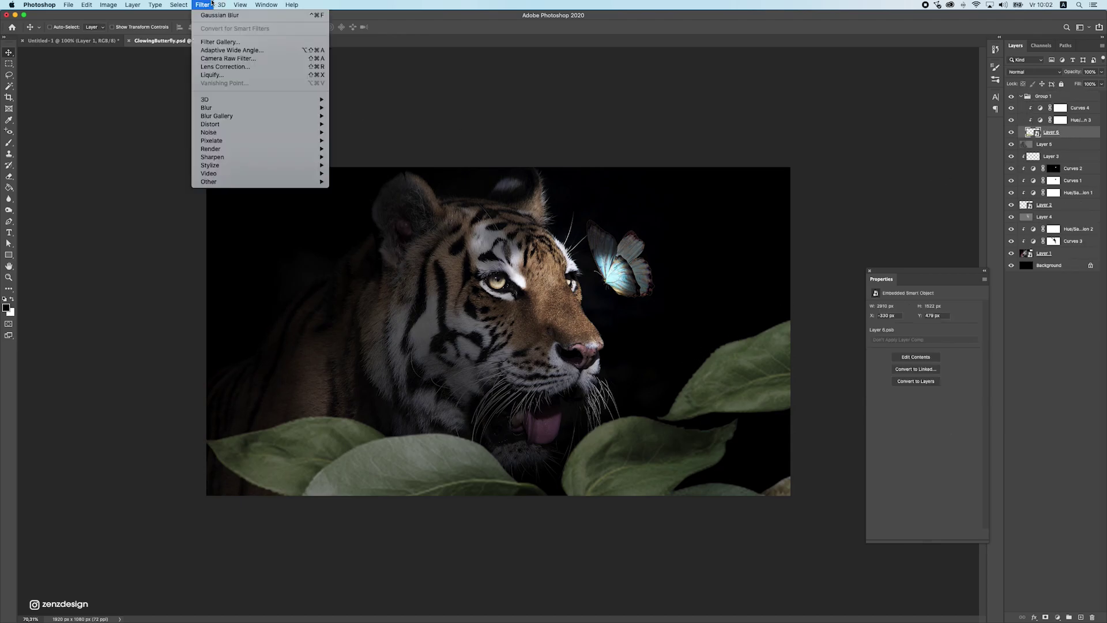
mouse_move(231, 108)
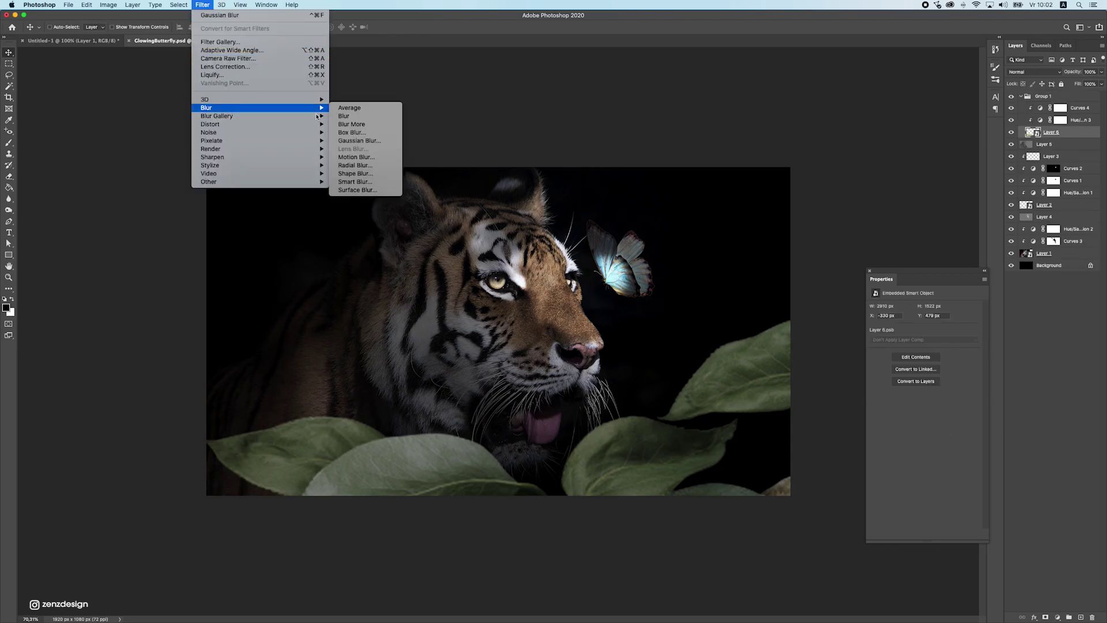
left_click(368, 142)
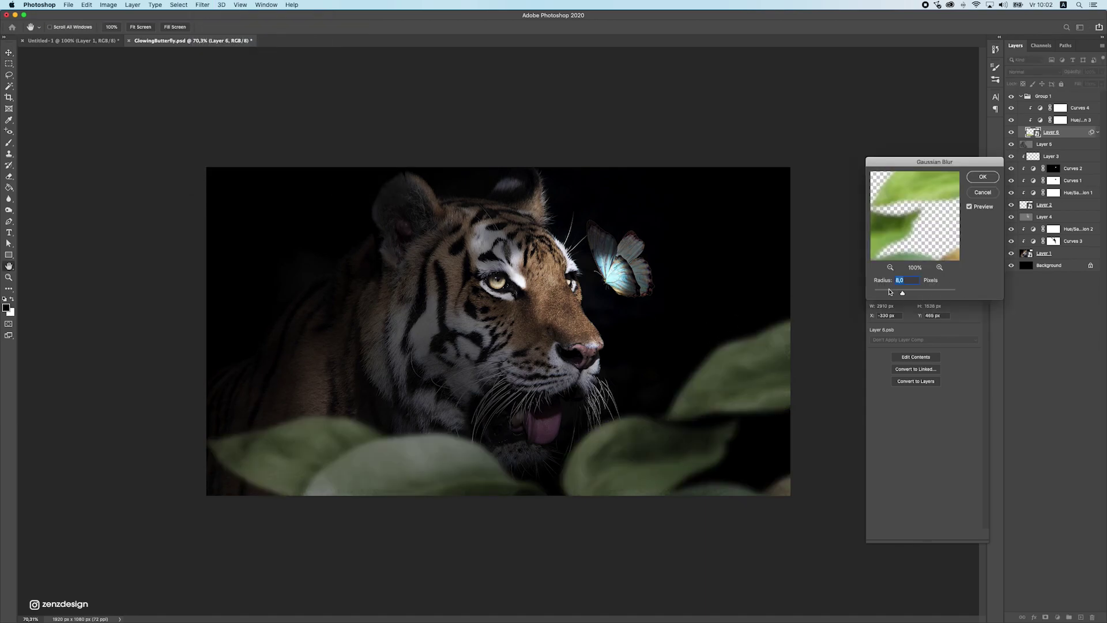
left_click_drag(898, 292, 903, 293)
key("Return")
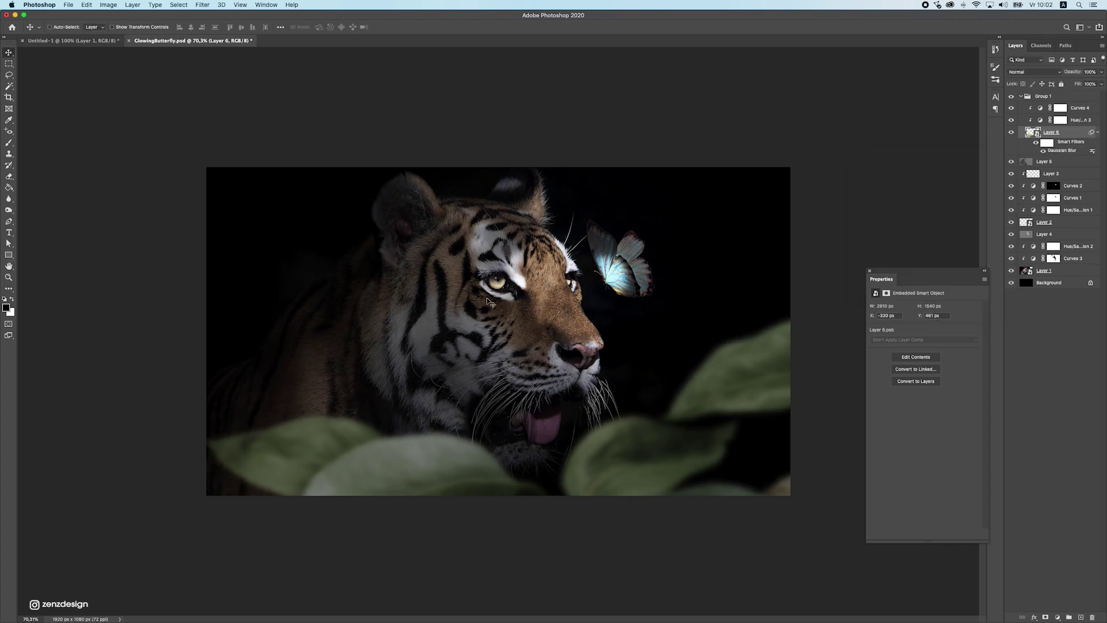
Move the whole leaf group slightly right and down in the image, and collapse the group.
left_click(1059, 98)
mouse_move(605, 337)
left_mouse_down()
mouse_move(635, 354)
mouse_move(609, 353)
mouse_move(612, 329)
left_mouse_up()
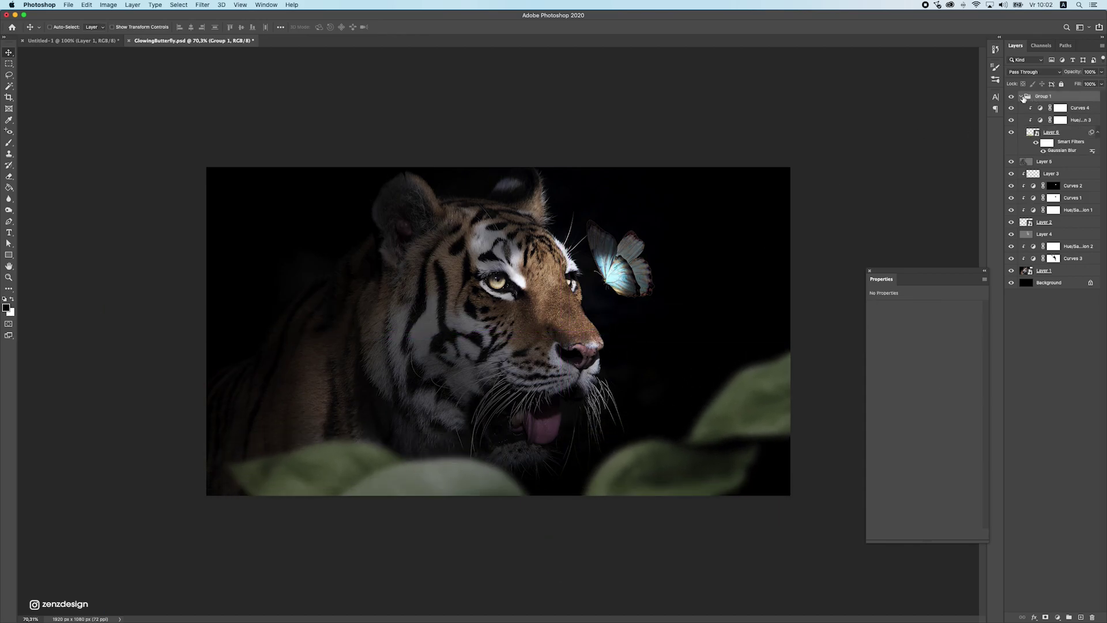
left_click(1022, 97)
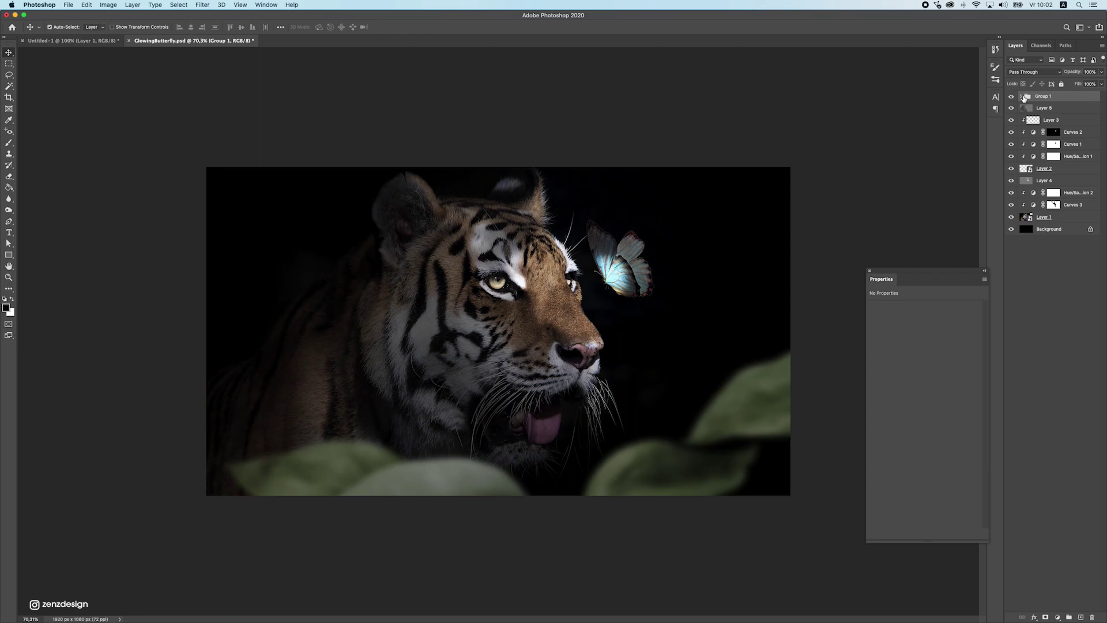
Duplicate the leaf group and arrange the copy rotated so its leaves hang from the image's upper edge.
key("super+j")
left_click_drag(348, 341, 460, 263)
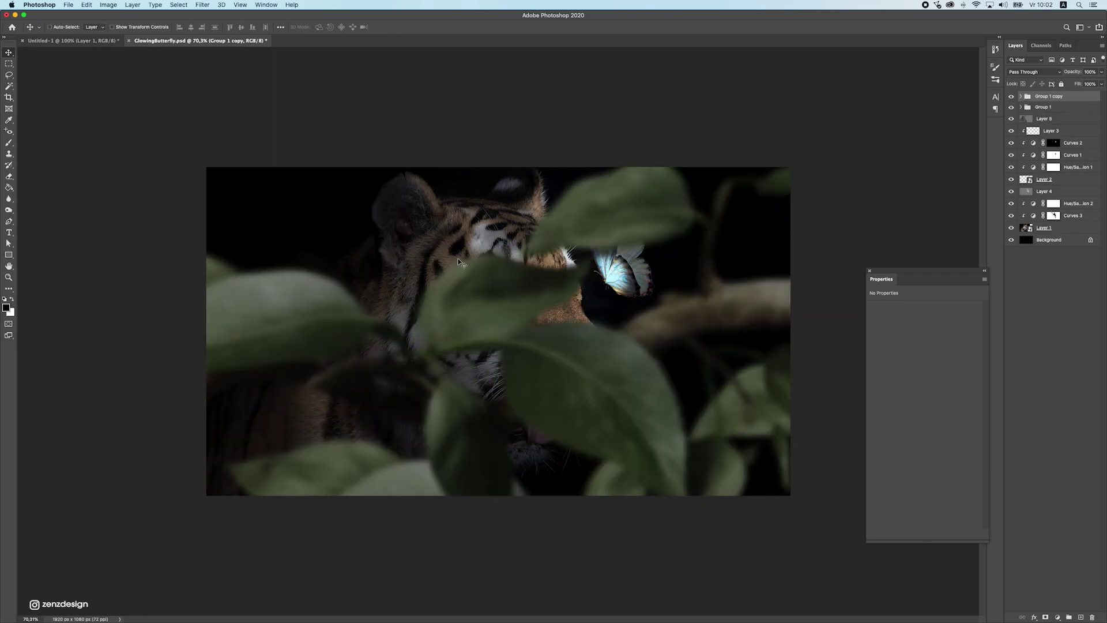
left_click_drag(550, 239, 690, 267)
scroll(588, 313, "down", 1)
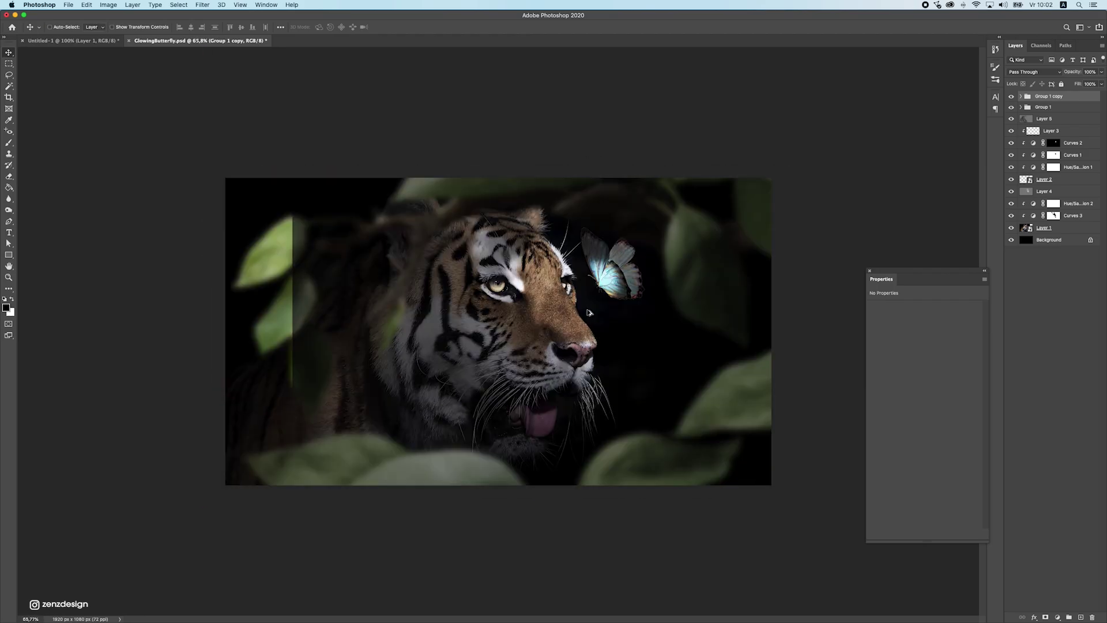
Flip the duplicated leaf group horizontally and place its hanging leaves in the image's upper-left corner beside the tiger.
left_click(150, 4)
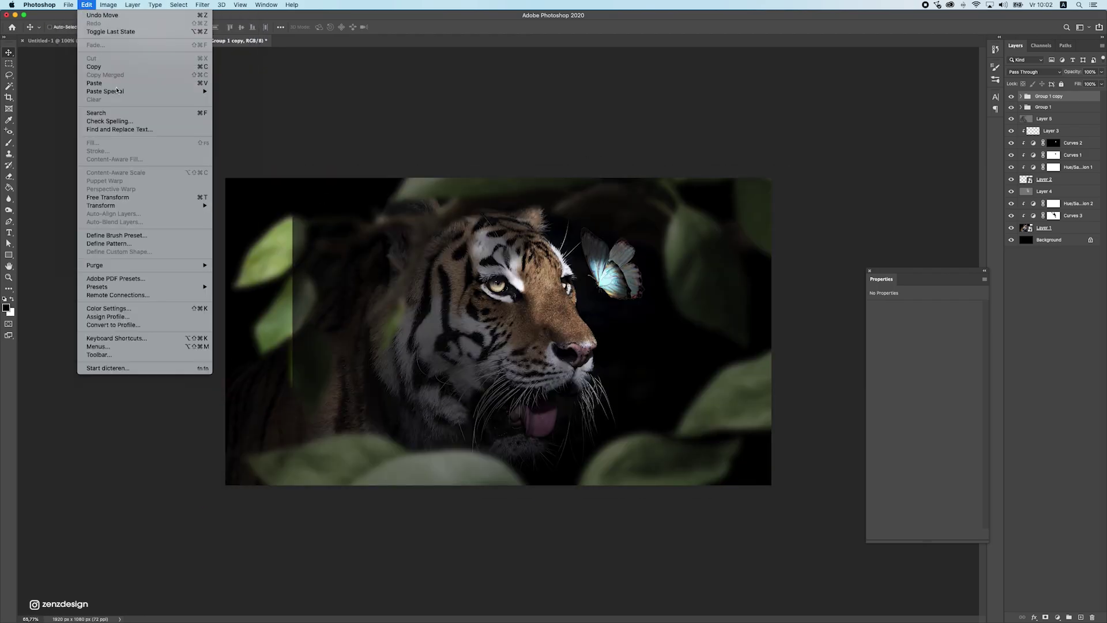
left_click(240, 360)
left_click(88, 4)
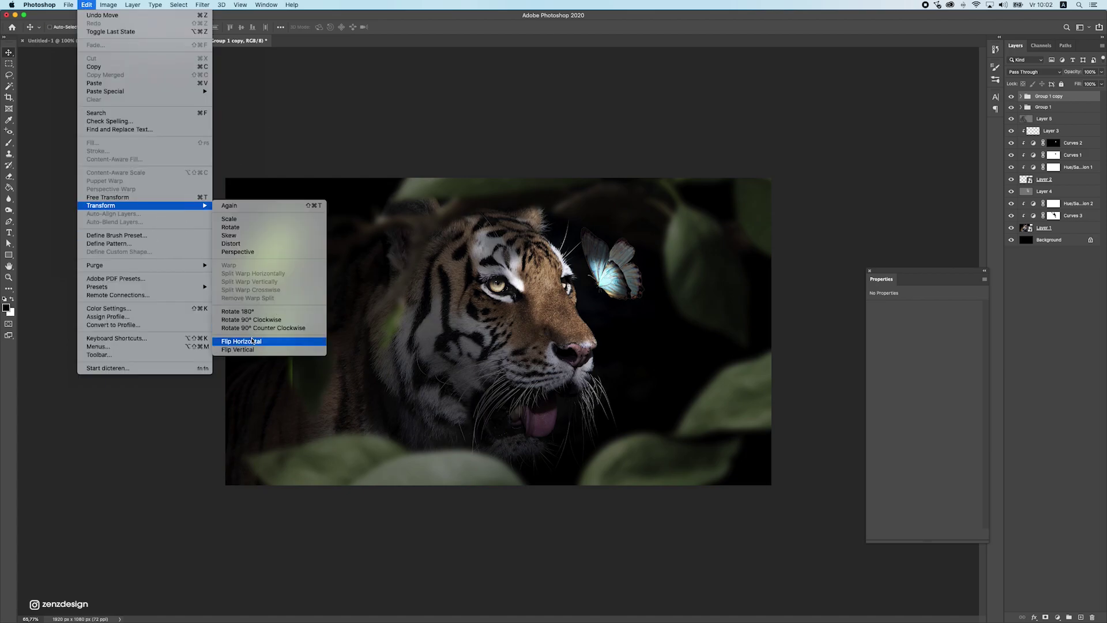
left_click(719, 215)
left_click_drag(720, 216, 455, 225)
left_click_drag(671, 295, 324, 231)
left_click_drag(418, 236, 345, 299)
scroll(354, 319, "down", 10)
scroll(355, 321, "up", 10)
left_click_drag(413, 299, 441, 337)
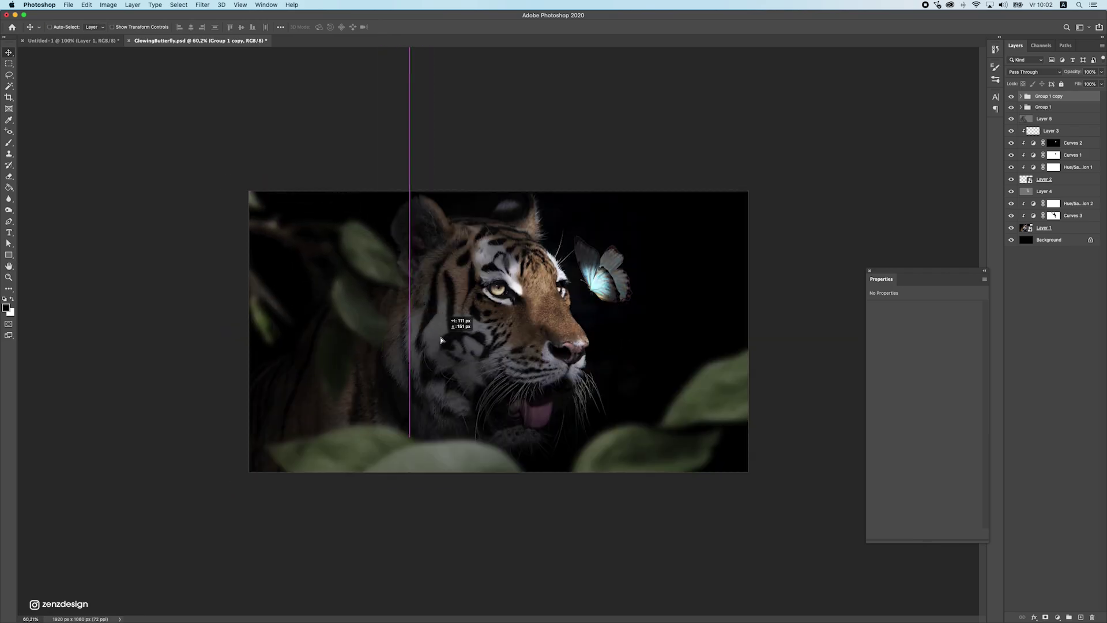
left_click_drag(315, 302, 324, 276)
scroll(411, 301, "up", 8)
scroll(324, 277, "down", 10)
scroll(326, 275, "up", 10)
scroll(415, 336, "down", 8)
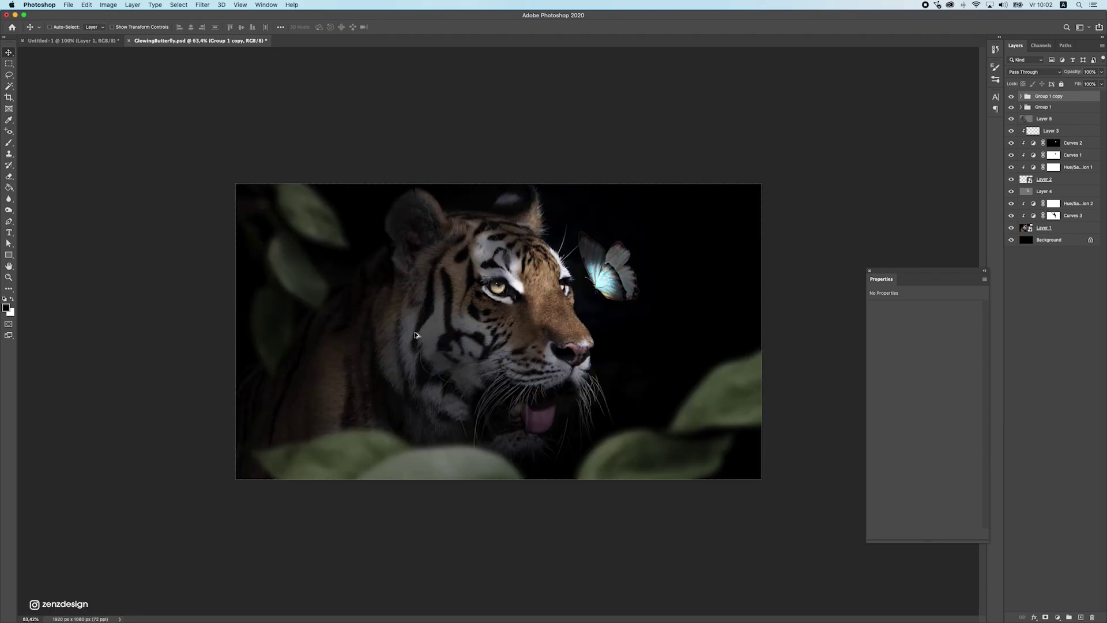
Select the original leaf group along the image's lower edge and shift it slightly left and down.
left_click(498, 308, "super")
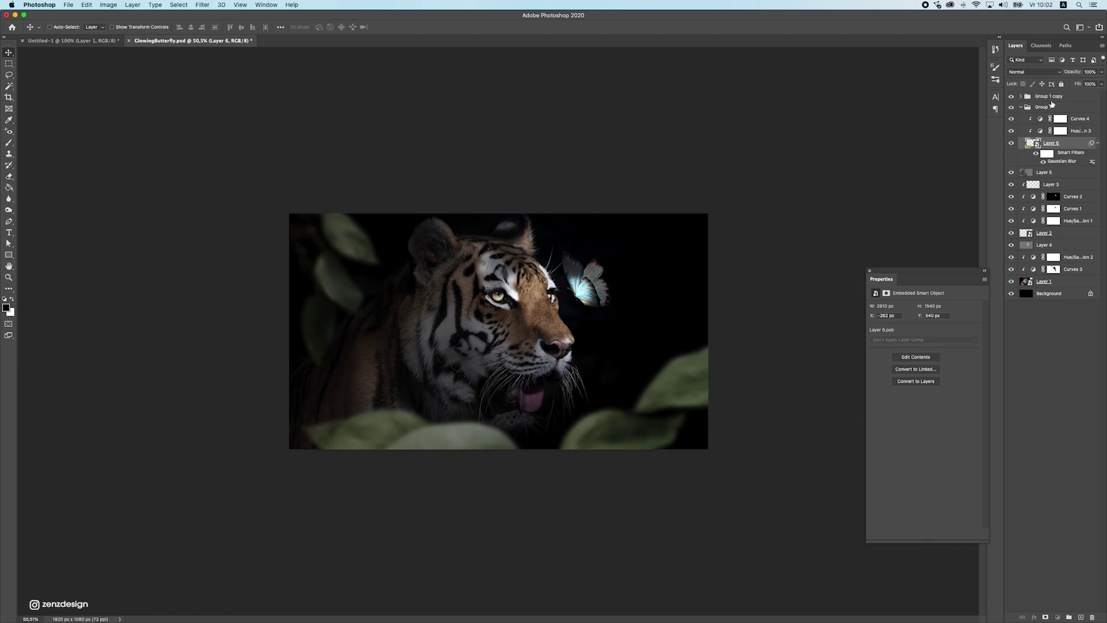
left_click(1051, 99)
left_click(1047, 108)
left_click_drag(496, 353, 424, 346)
key("super+z")
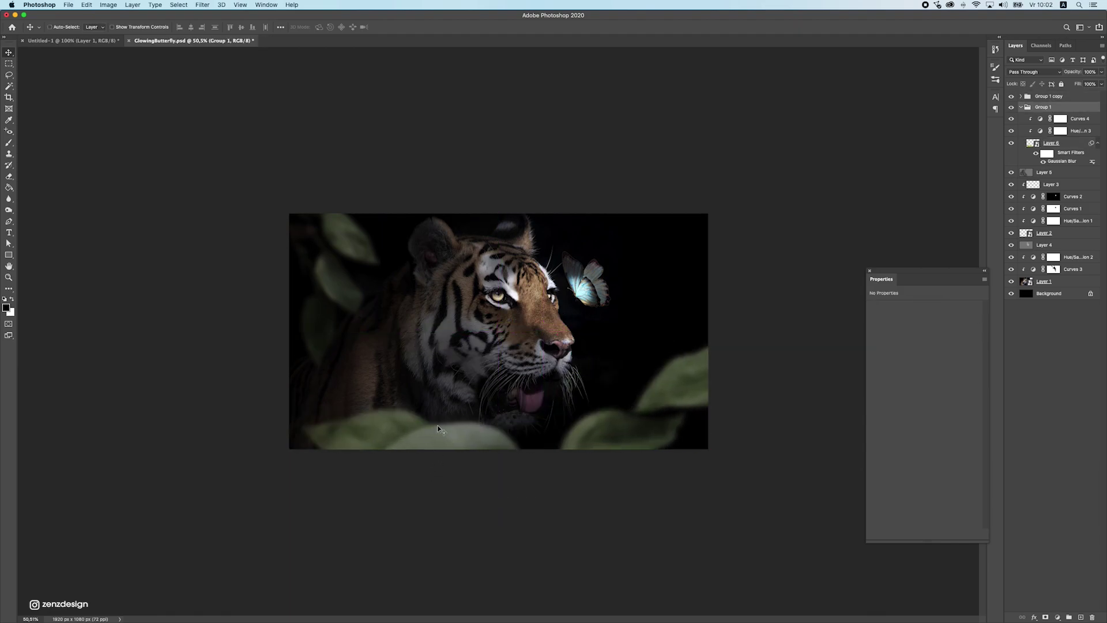
left_click_drag(466, 428, 466, 433)
Duplicate the lower leaf group, then transform and place the copy so its leaves hang in the image's upper-right corner.
left_click_drag(472, 372, 369, 236)
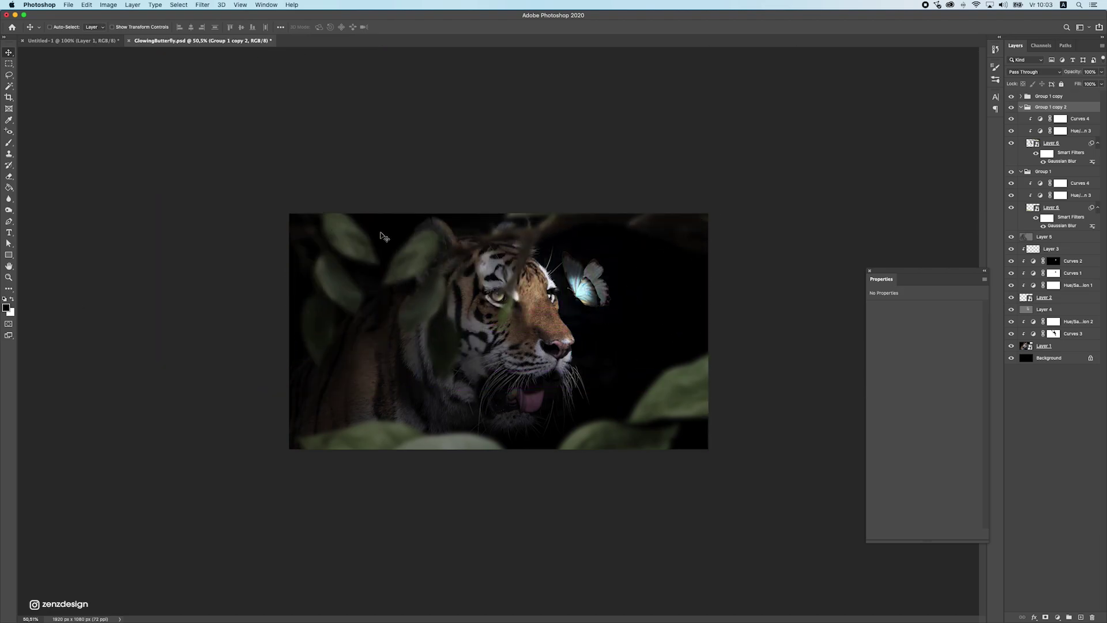
left_click_drag(420, 263, 575, 276)
key("ctrl+t")
left_click_drag(674, 392, 542, 425)
left_click_drag(676, 312, 646, 229)
left_click_drag(544, 378, 510, 369)
left_click_drag(704, 341, 651, 453)
key("Return")
Duplicate the upper-right leaf group and rotate the copy into the image's lower-left area over the tiger's body.
left_click_drag(698, 229, 397, 359)
key("super+t")
left_click_drag(588, 343, 586, 542)
left_click_drag(308, 440, 367, 374)
key("Return")
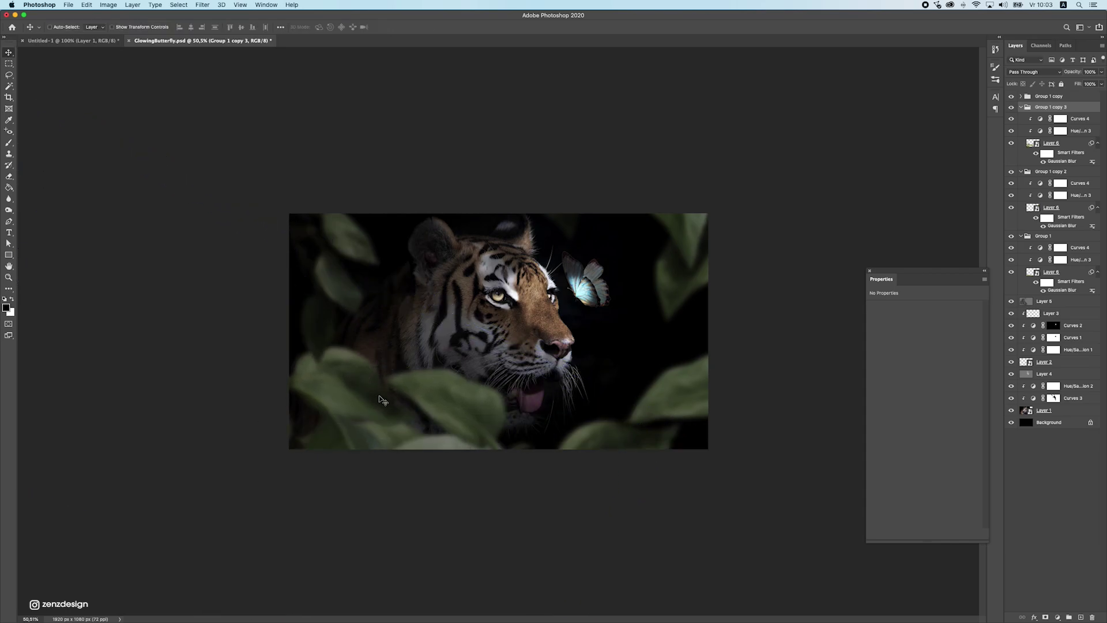
Flip the newest leaf group copy horizontally.
left_click(73, 2)
mouse_move(87, 4)
mouse_move(144, 206)
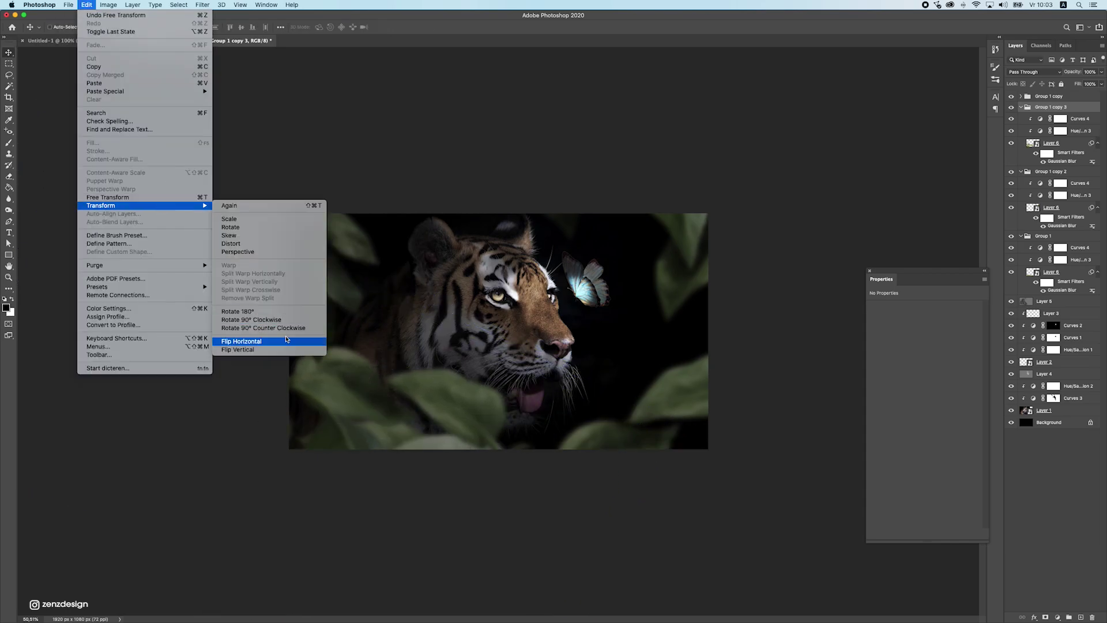
left_click(271, 340)
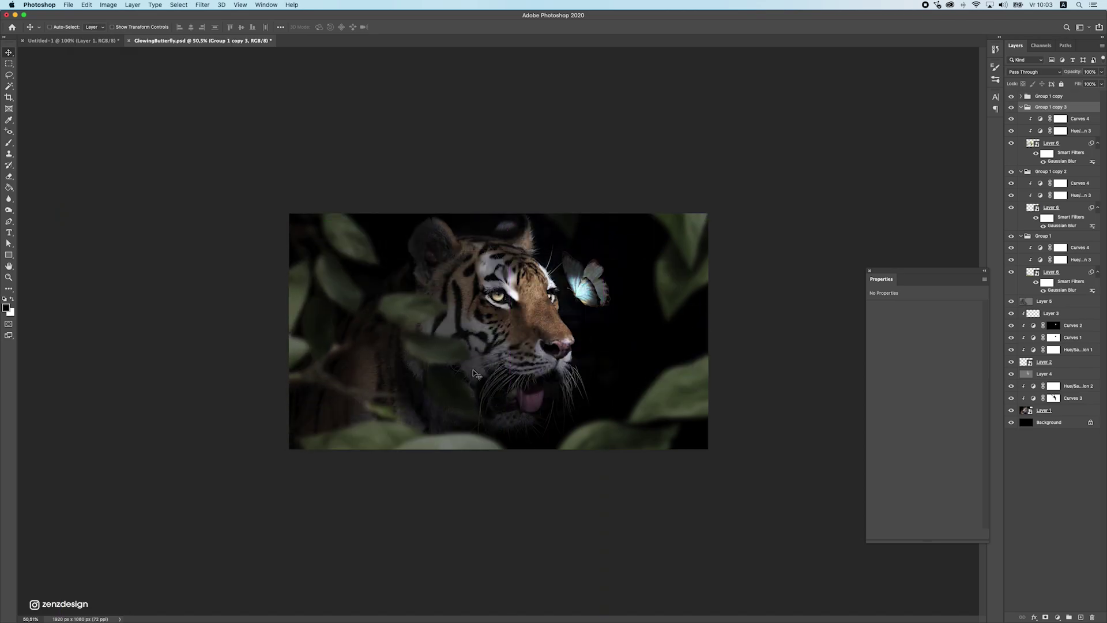
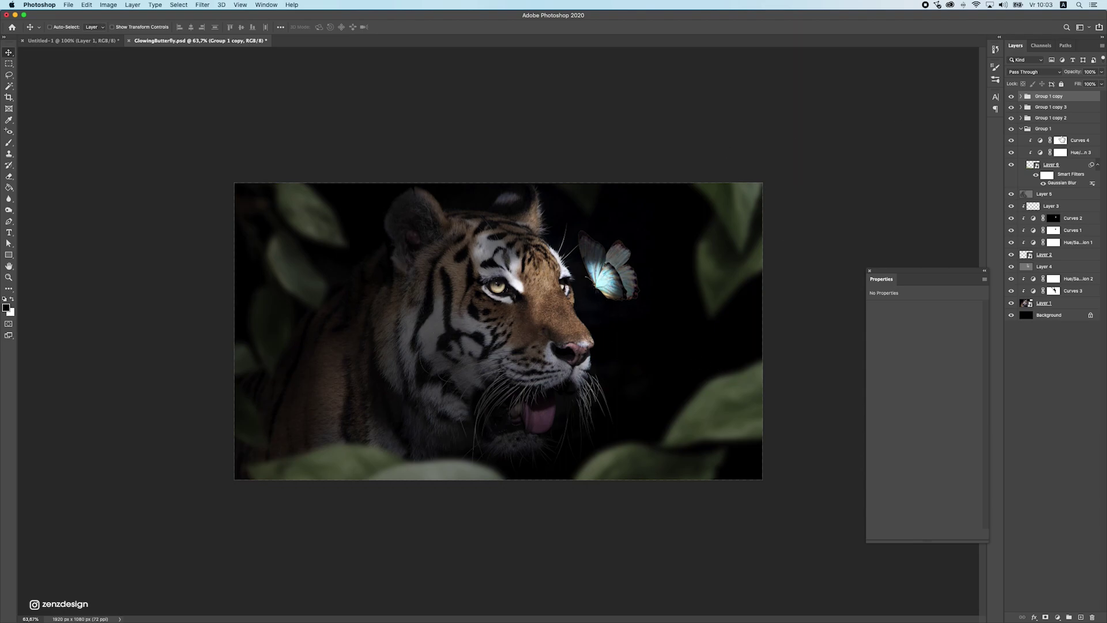
Duplicate the top leaf group and turn off the Gaussian Blur smart filter on the copy's leaf layer.
key("super+j")
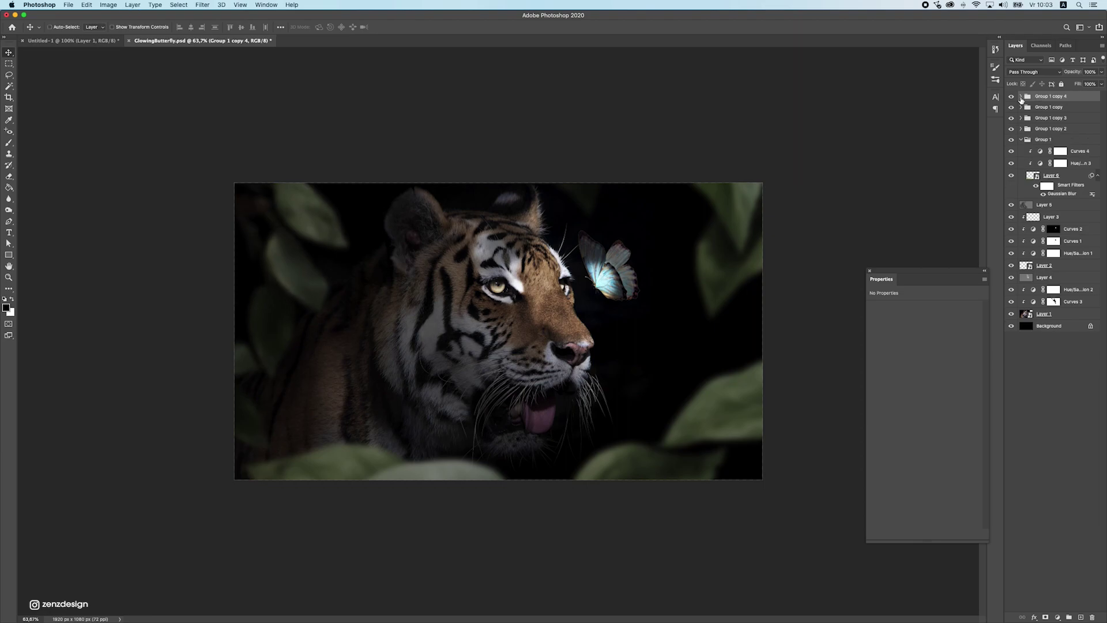
left_click(1020, 96)
left_click(1065, 153)
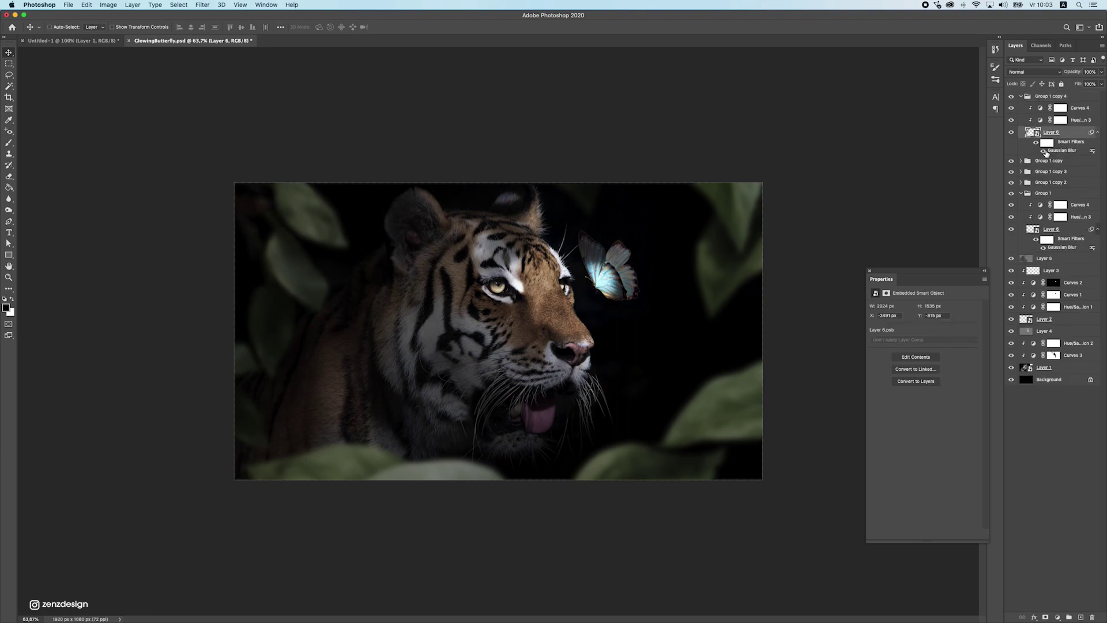
Scale the copy's sharp leaf layer down to about 1468 px wide and place it over the tiger's back, behind the head.
key("super+t")
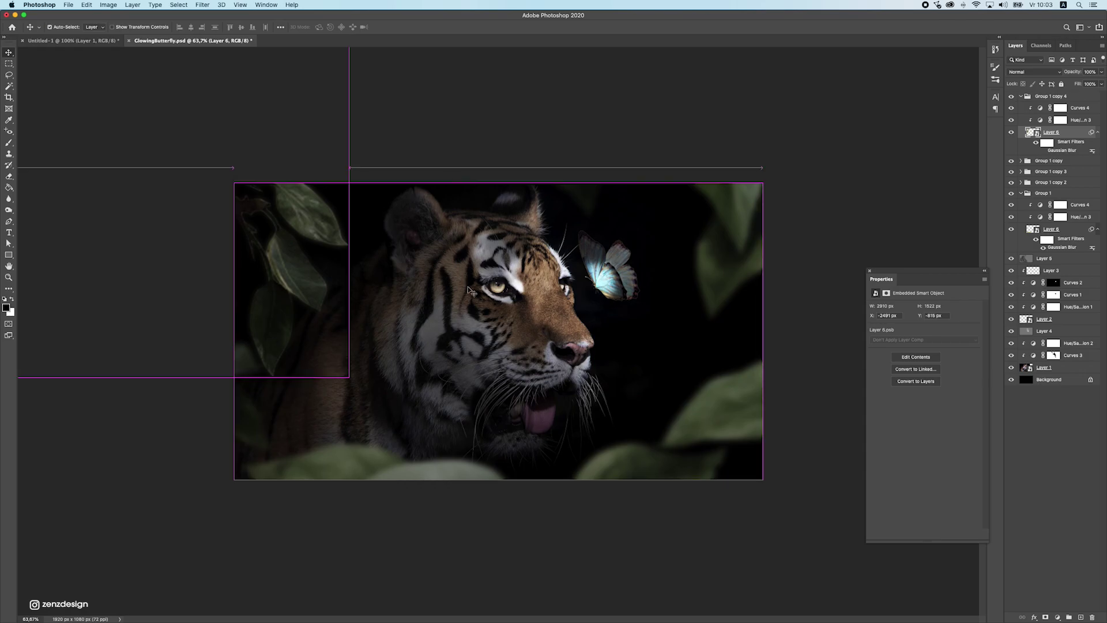
left_click_drag(349, 377, 180, 219)
left_click_drag(96, 192, 381, 308)
key("Return")
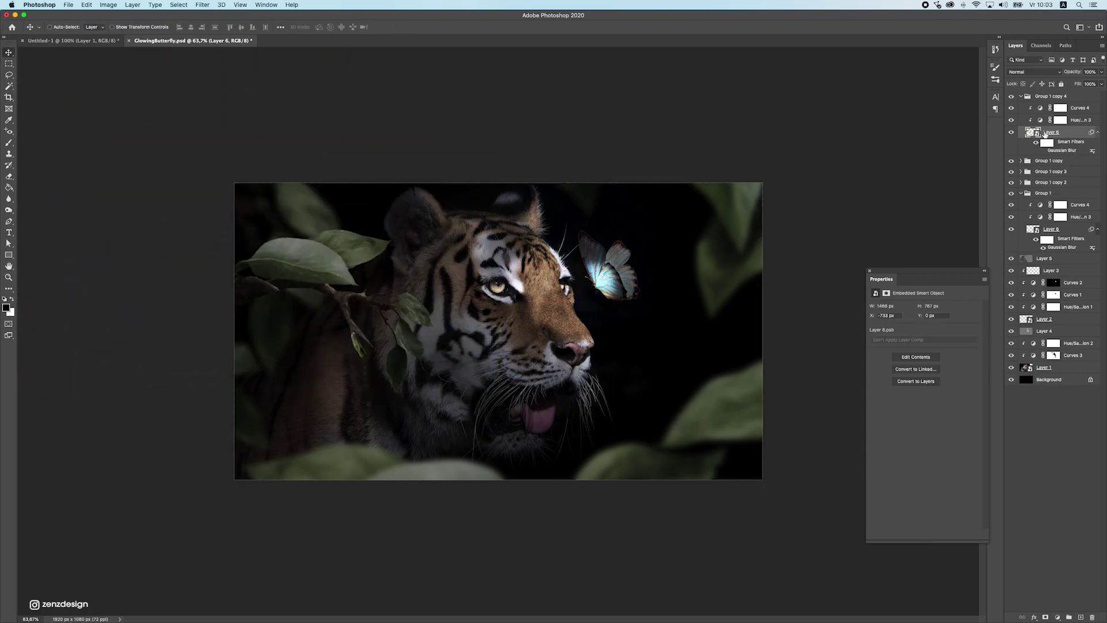
Move the sharp leaf group below Group 1 in the layer stack and collapse both groups.
left_click(1046, 98)
left_click(1025, 97)
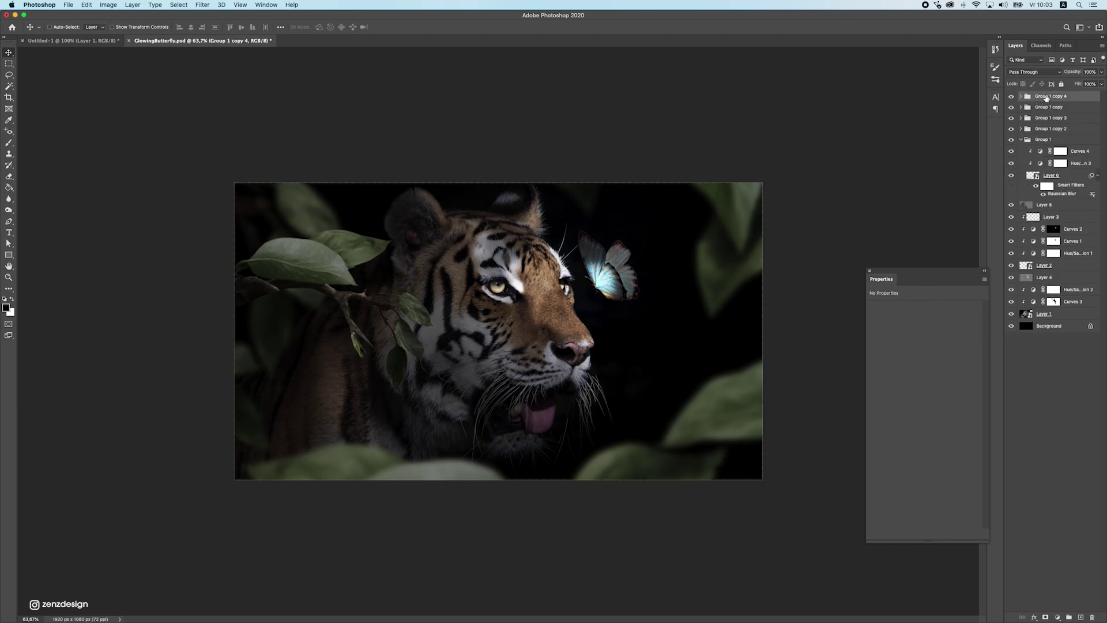
left_click_drag(1062, 194, 1071, 145)
left_click(1023, 142)
left_click(1021, 141)
Scale the sharp leaf group to about 75% and place its leaves in the image's upper-left corner, behind the blurred leaves.
left_click_drag(433, 212, 288, 332)
key("ctrl+t")
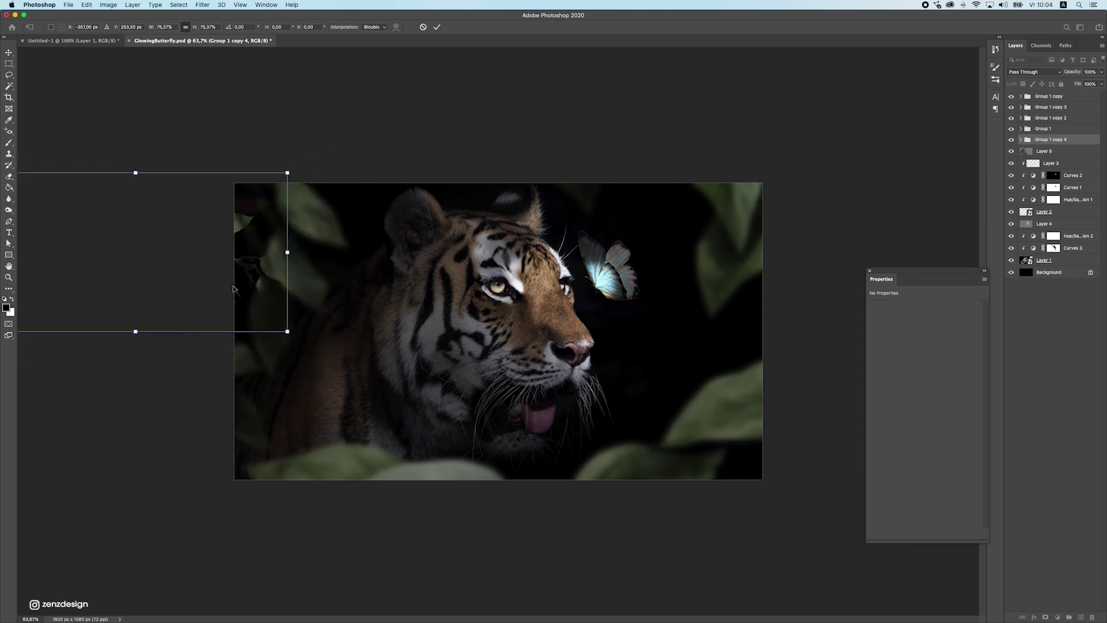
left_click_drag(232, 285, 352, 253)
key("Return")
key("ctrl+t")
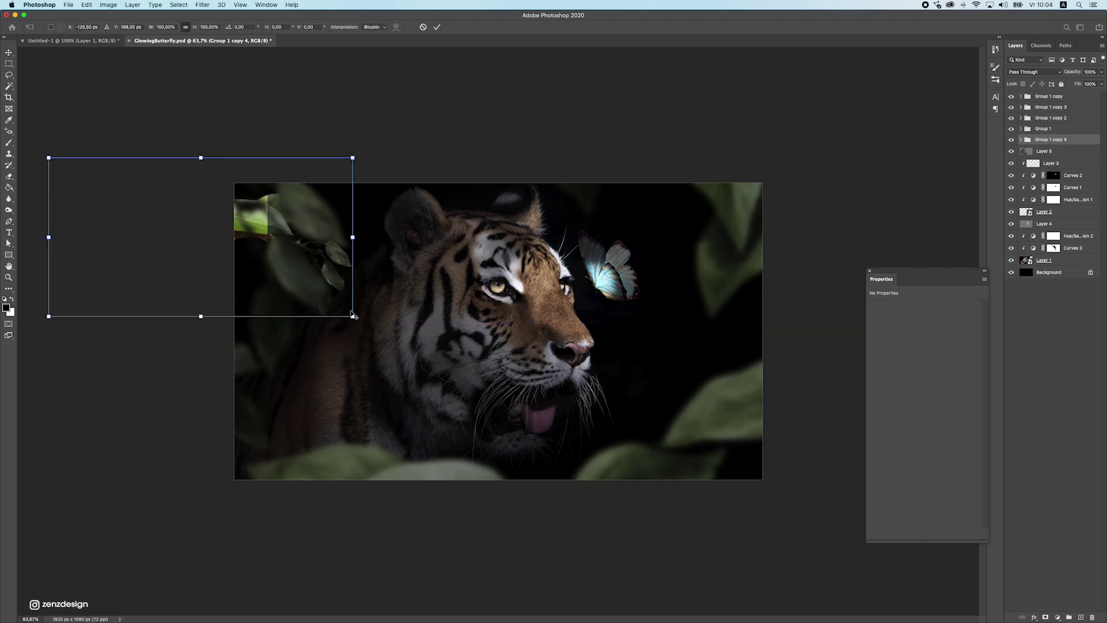
left_click_drag(353, 317, 631, 285)
key("Return")
Duplicate the sharp leaf group, rotate the copy about 45° and place it in the image's upper-right corner.
key("ctrl+j")
key("ctrl+t")
left_click_drag(769, 368, 653, 367)
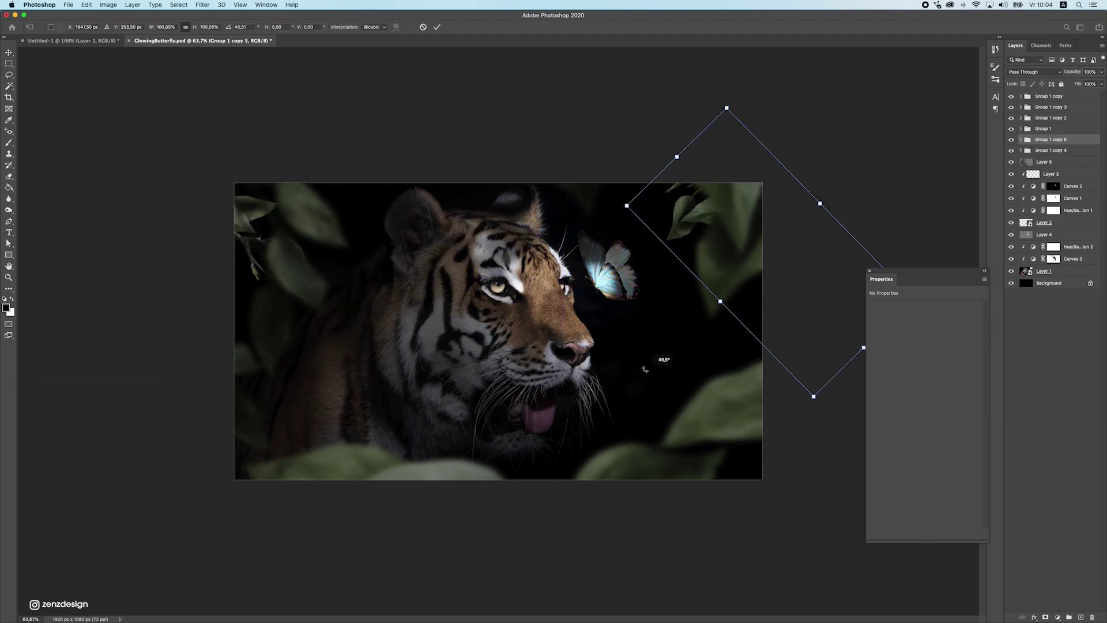
left_click_drag(711, 234, 687, 222)
key("Return")
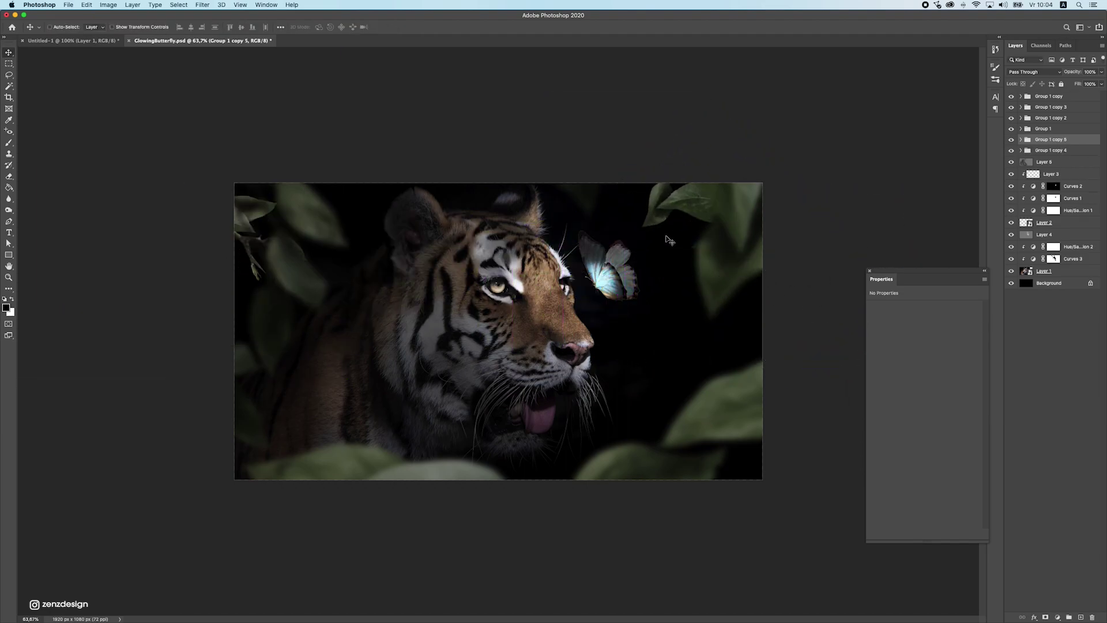
Rotate the upper-right sharp leaf group further and shift it up so its leaves hang from the image's top edge above the butterfly.
key("super+t")
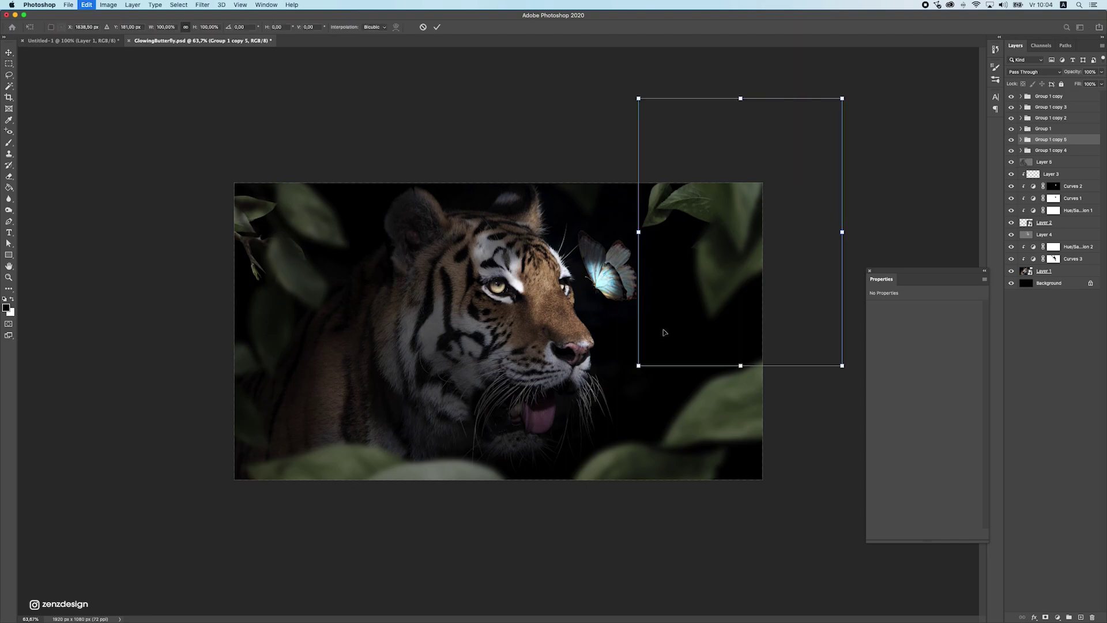
mouse_move(662, 331)
left_mouse_down()
mouse_move(744, 363)
mouse_move(664, 315)
left_mouse_up()
left_click_drag(663, 364, 782, 378)
left_click_drag(746, 250, 738, 184)
key("Return")
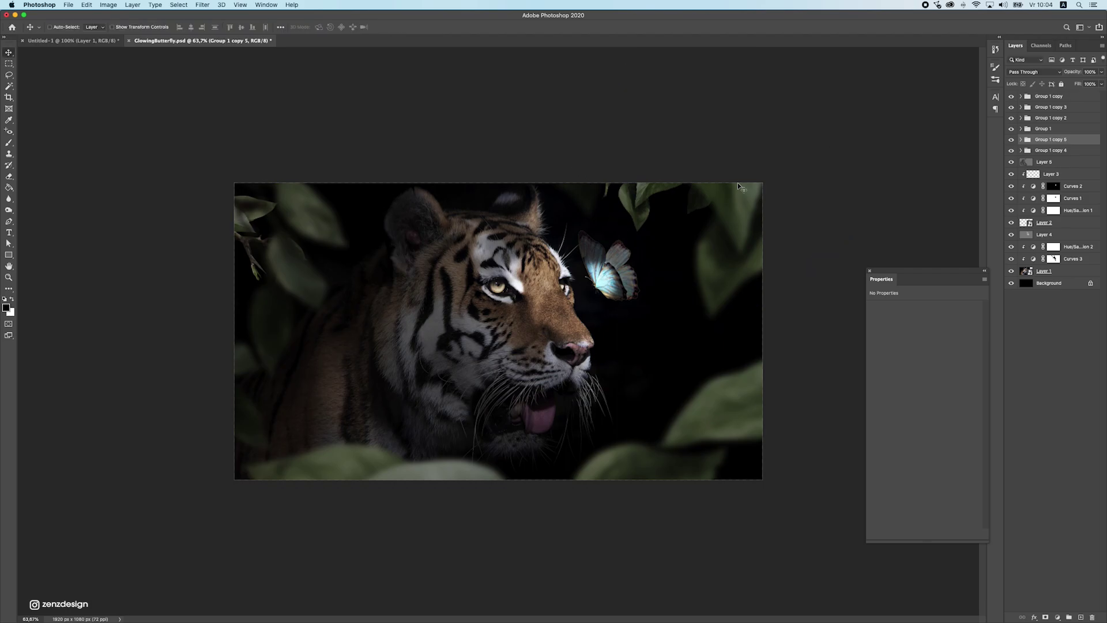
Duplicate the hanging sharp leaf group, flip the copy vertically and place it in the image's lower-right corner behind the blurred leaves.
key("super+j")
left_click_drag(547, 130, 571, 306)
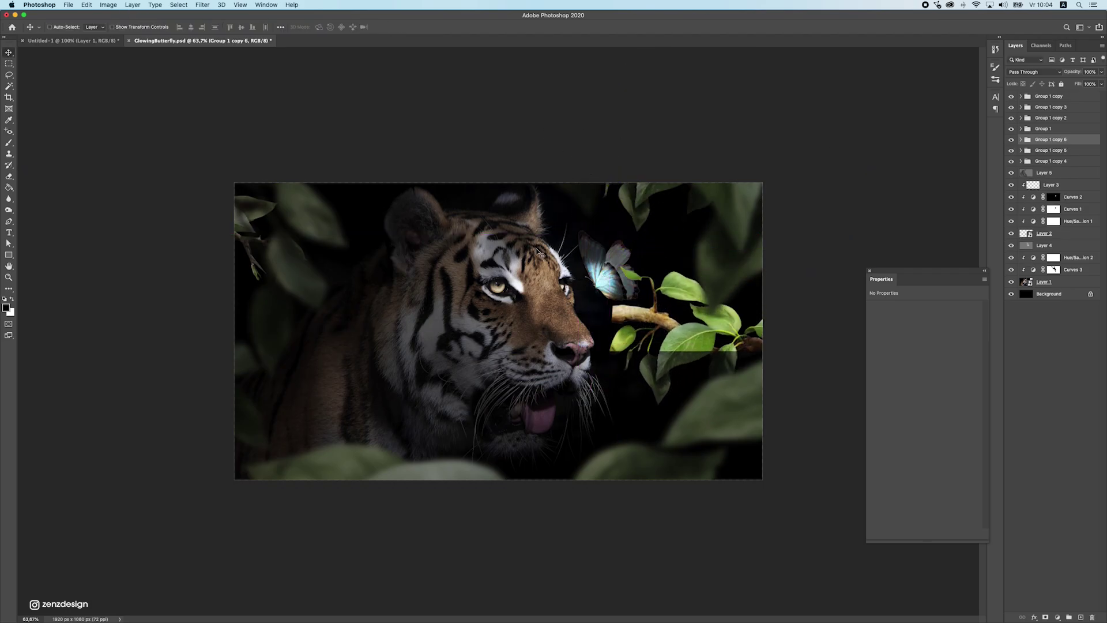
left_click(87, 5)
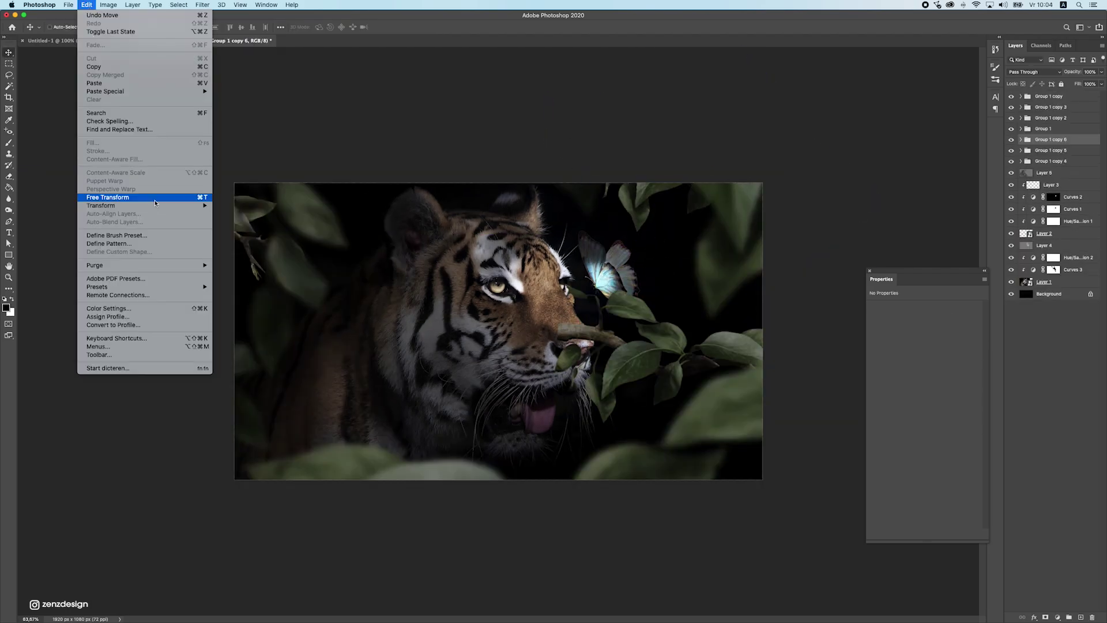
mouse_move(144, 205)
left_click(230, 348)
left_click_drag(798, 366, 604, 505)
Duplicate the lower-right sharp leaf group, flip the copy and tuck it into the image's lower-left corner.
key("ctrl+j")
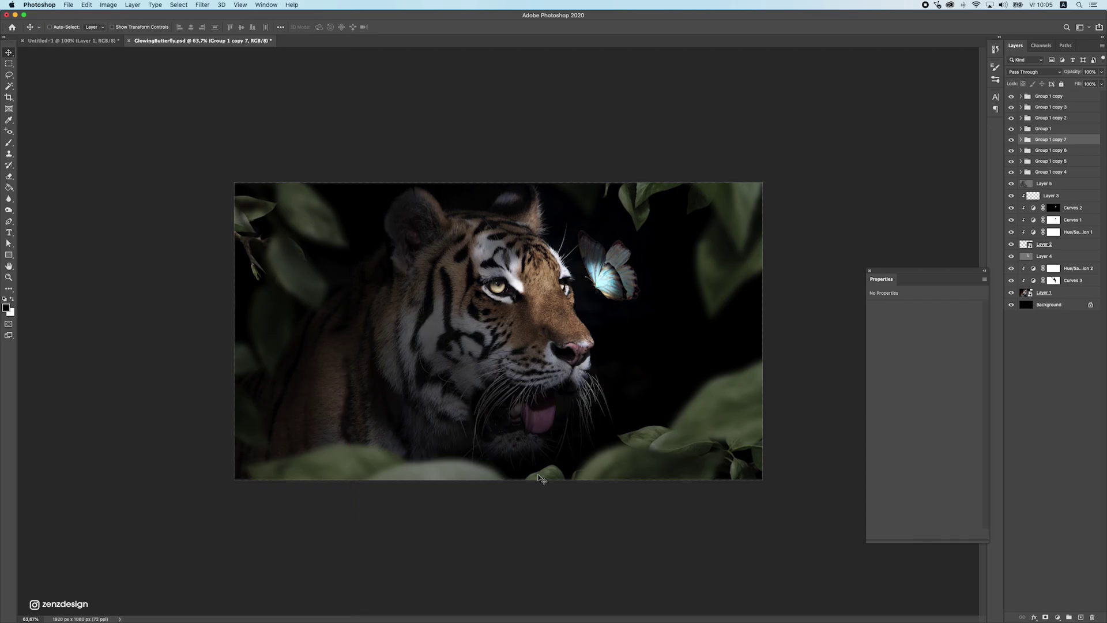
left_click_drag(566, 455, 293, 365)
left_click(67, 5)
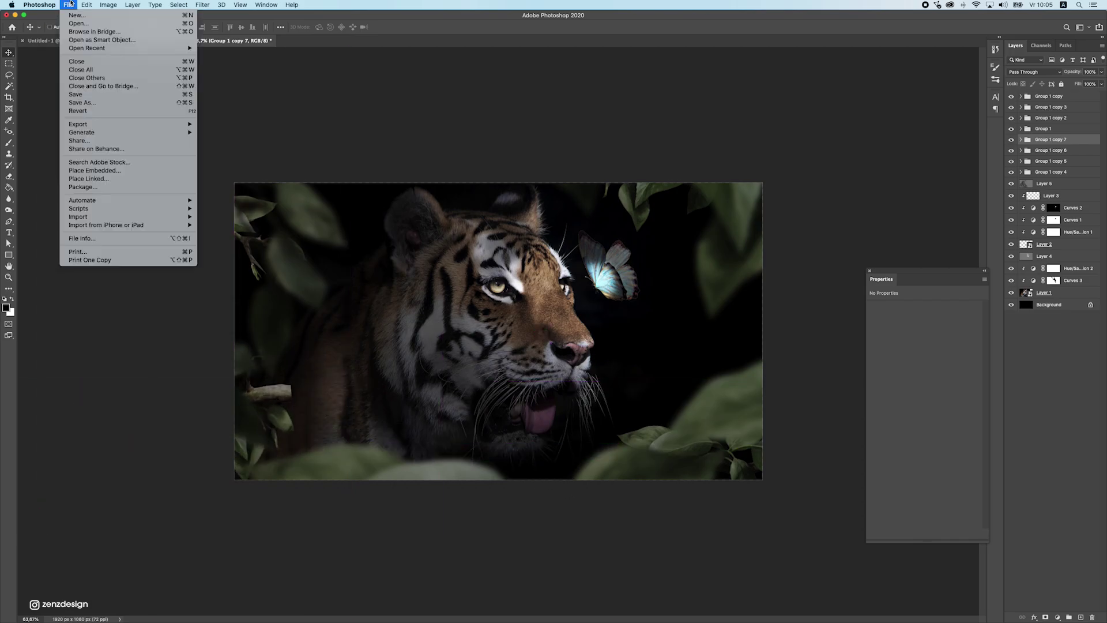
mouse_move(87, 5)
mouse_move(115, 205)
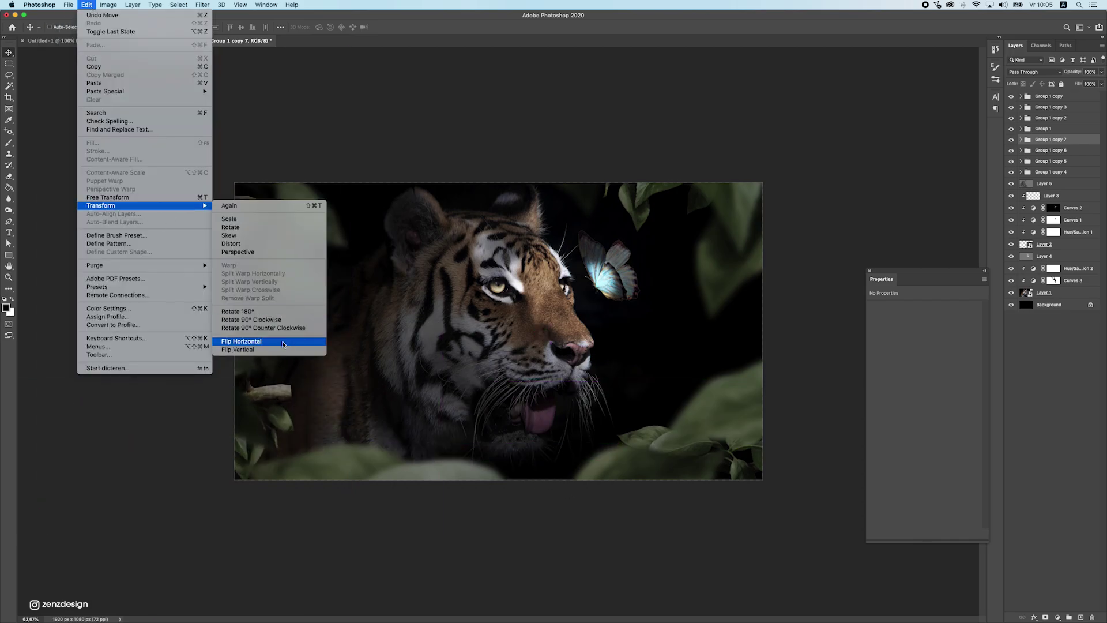
left_click(271, 349)
left_click_drag(277, 369, 296, 393)
Duplicate the lower-left sharp leaf group, flip the copy vertically and move it to the image's right edge.
scroll(639, 327, "down", 2)
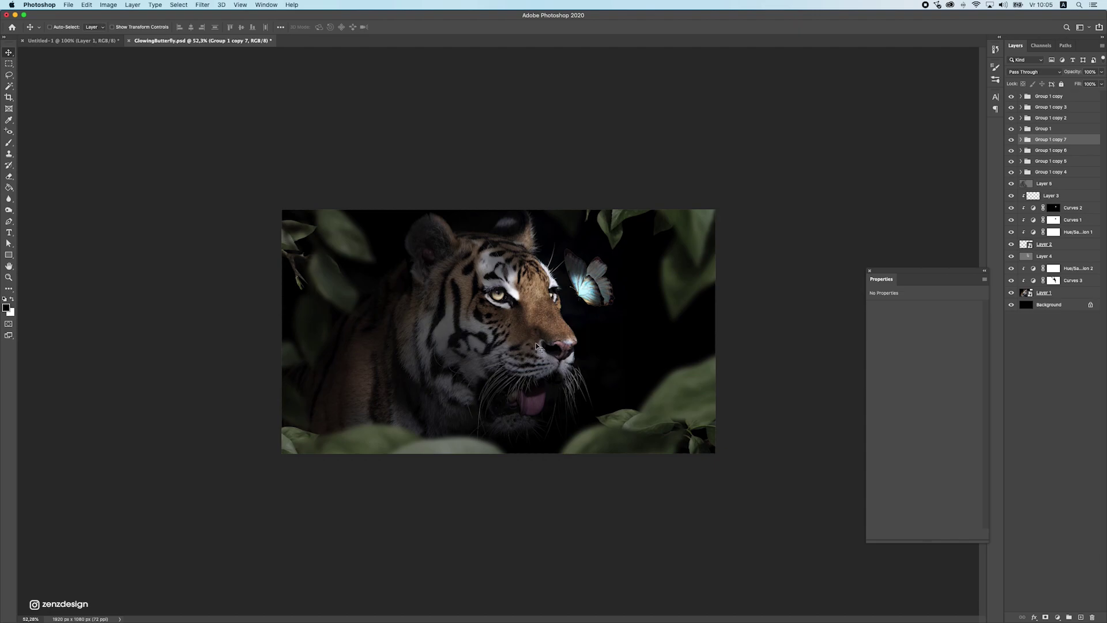
key("super+j")
left_click_drag(383, 328, 698, 294)
left_click(68, 5)
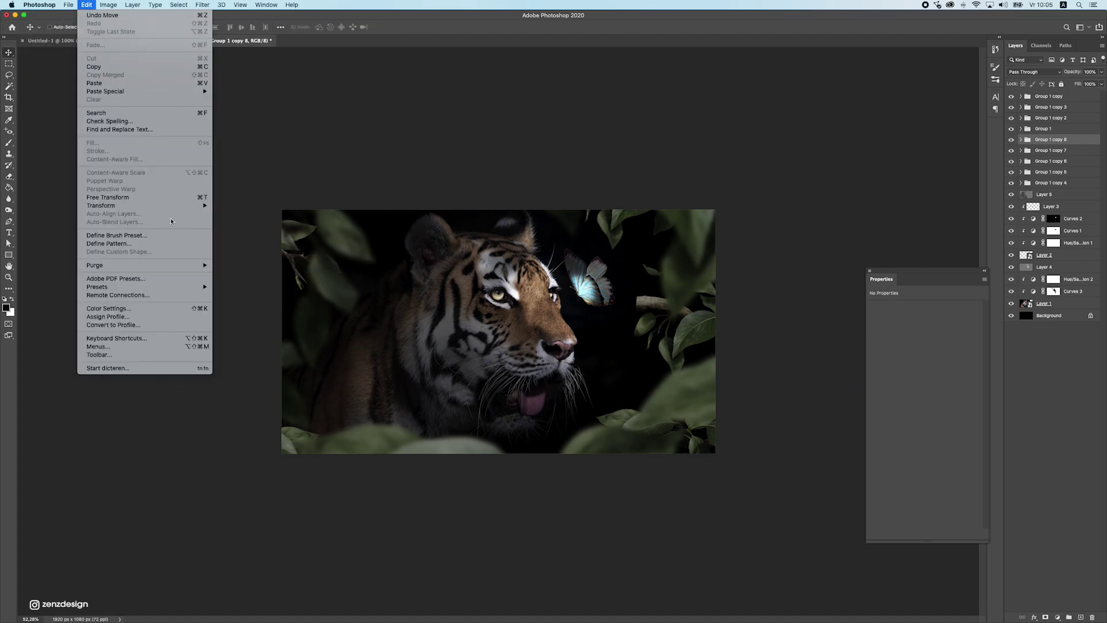
mouse_move(173, 208)
left_click(241, 349)
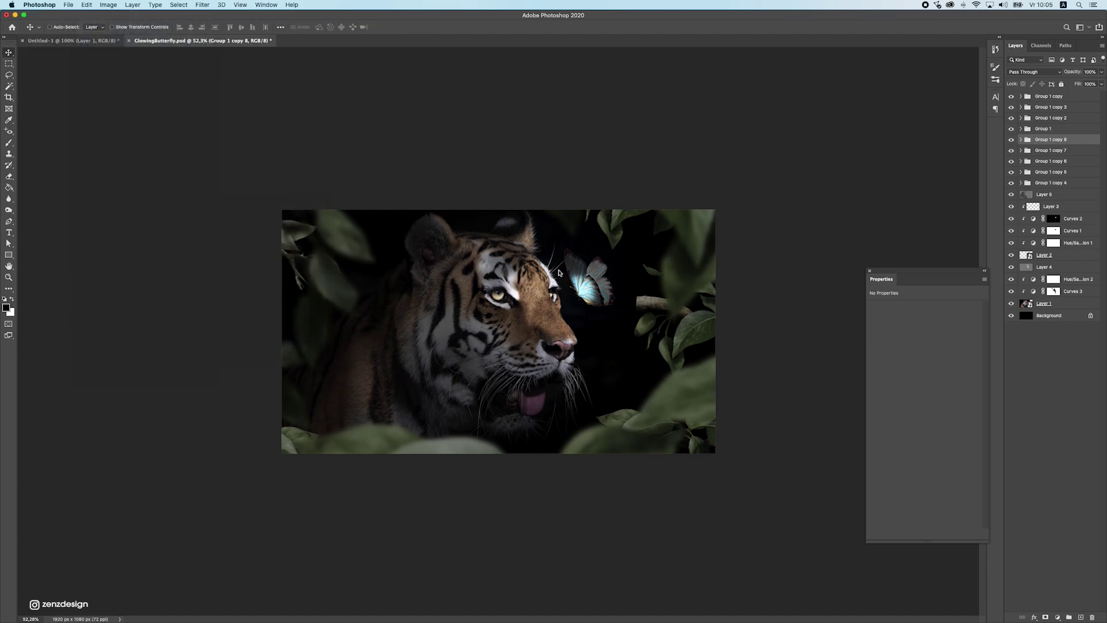
left_click_drag(581, 274, 779, 322)
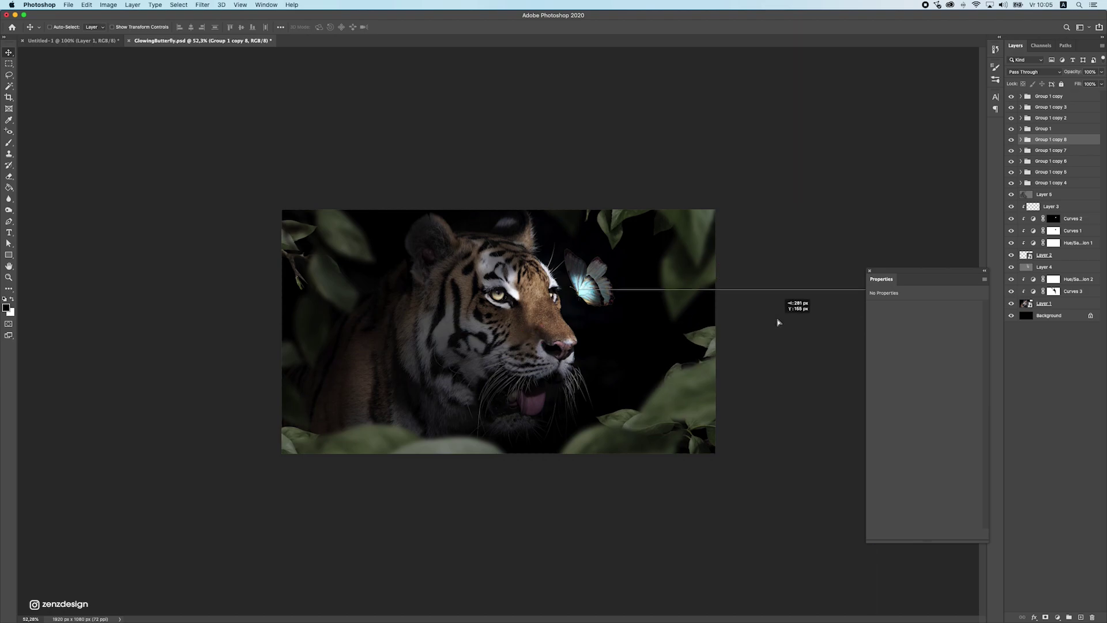
Rotate the right-edge sharp leaf group about -10.8° and place it so its leaves peek out above the blurred lower-right leaves.
key("ctrl+t")
left_click_drag(707, 266, 668, 347)
left_click_drag(790, 349, 694, 332)
left_click_drag(809, 235, 840, 348)
left_click_drag(658, 346, 724, 372)
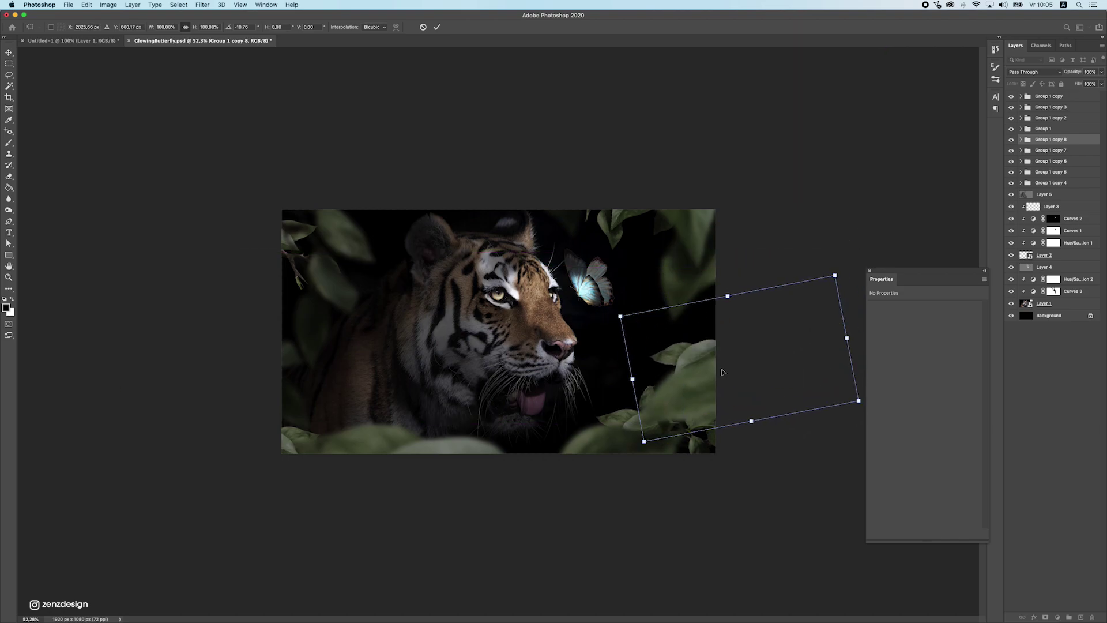
key("Return")
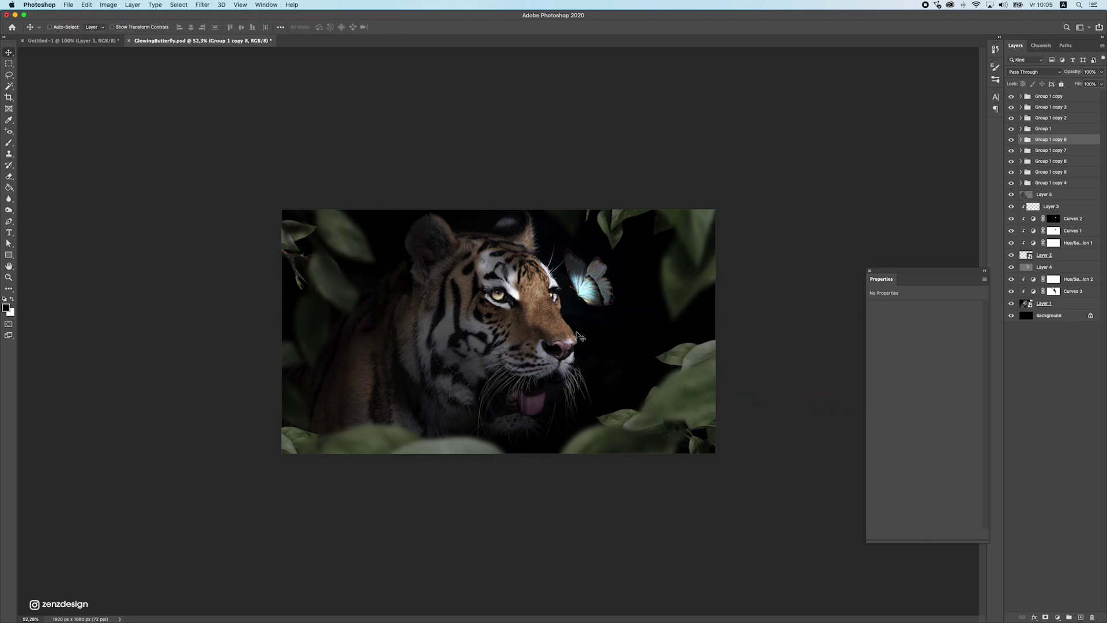
Shift the blurred leaves in the image's upper-left area slightly right toward the tiger's head.
scroll(482, 320, "down", 5)
scroll(481, 320, "up", 4)
left_click_drag(654, 296, 659, 290)
scroll(601, 302, "up", 4)
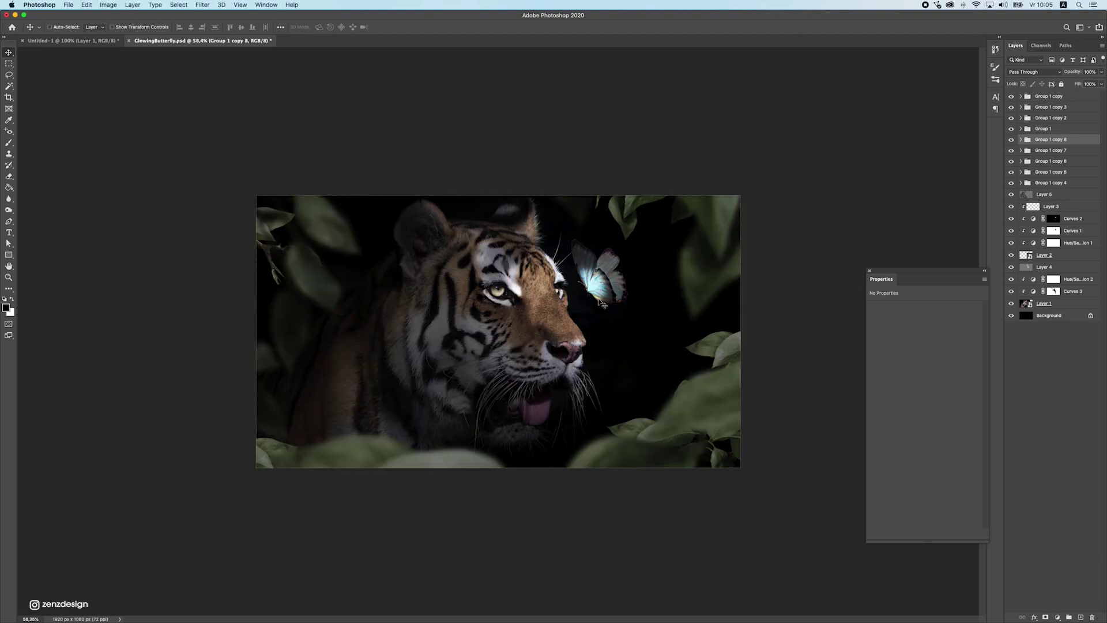
left_click(318, 430, "super")
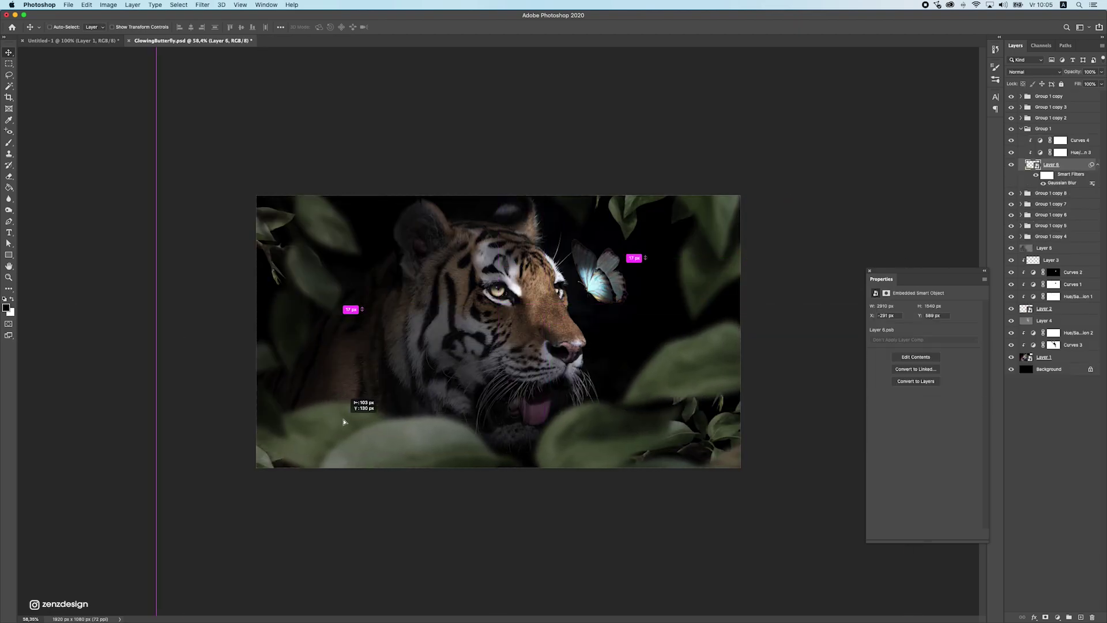
left_click_drag(330, 271, 441, 272)
scroll(366, 324, "down", 5)
scroll(374, 320, "up", 5)
scroll(410, 312, "down", 5)
scroll(470, 306, "up", 2)
scroll(437, 290, "up", 5)
scroll(522, 323, "down", 4)
scroll(525, 323, "up", 5)
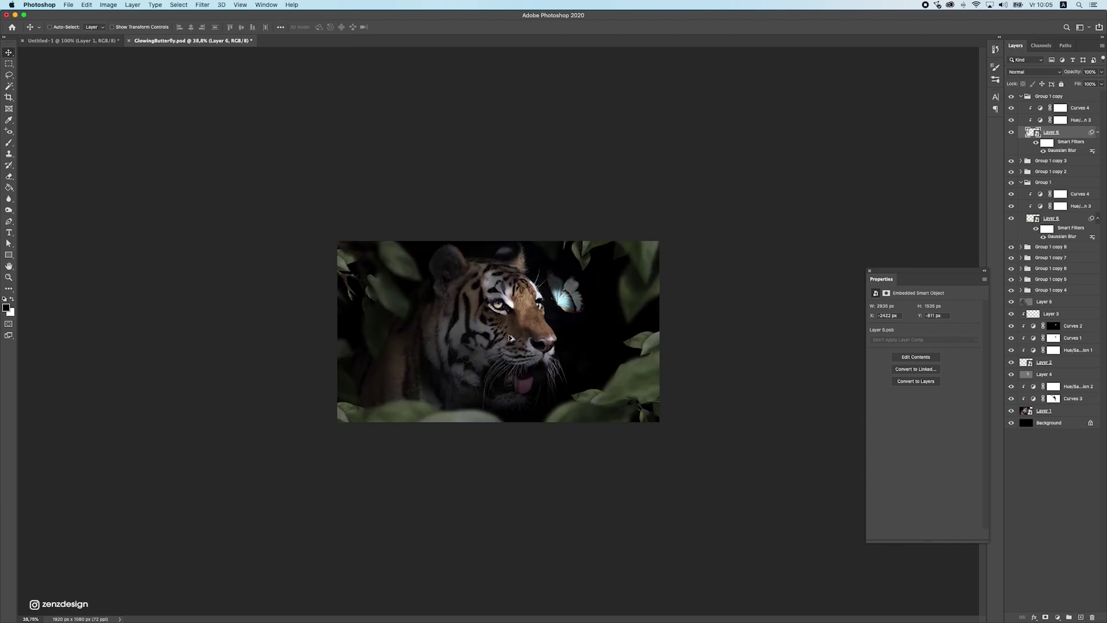
Collapse the expanded Group 1 copy and Group 1 layer groups, and select the topmost group.
left_click(1070, 98)
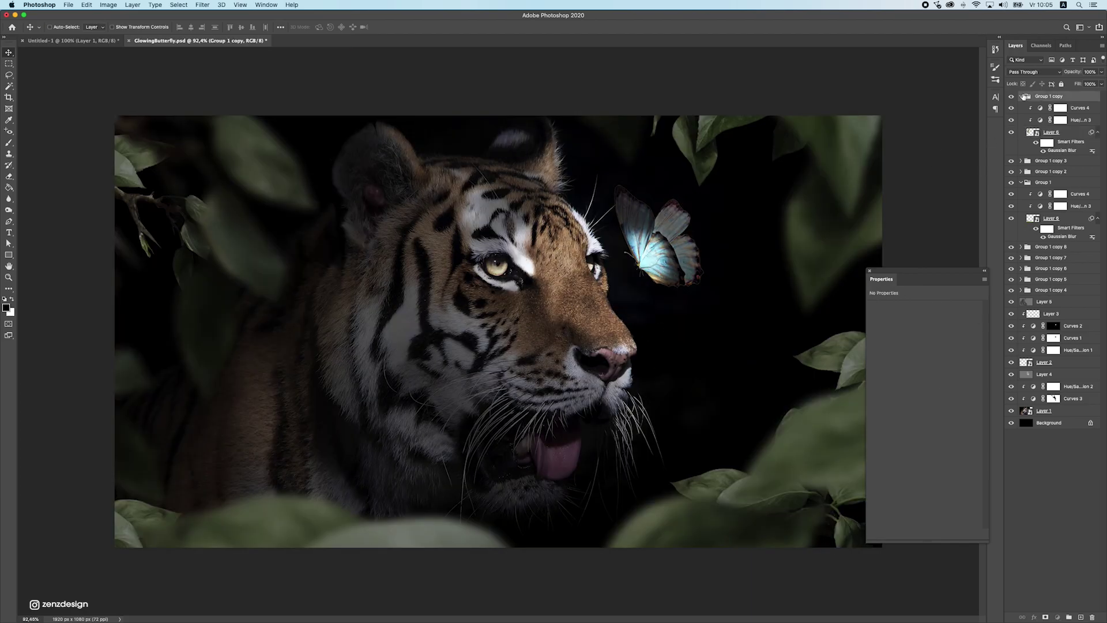
left_click(1022, 96)
left_click(1025, 128)
left_click(1021, 129)
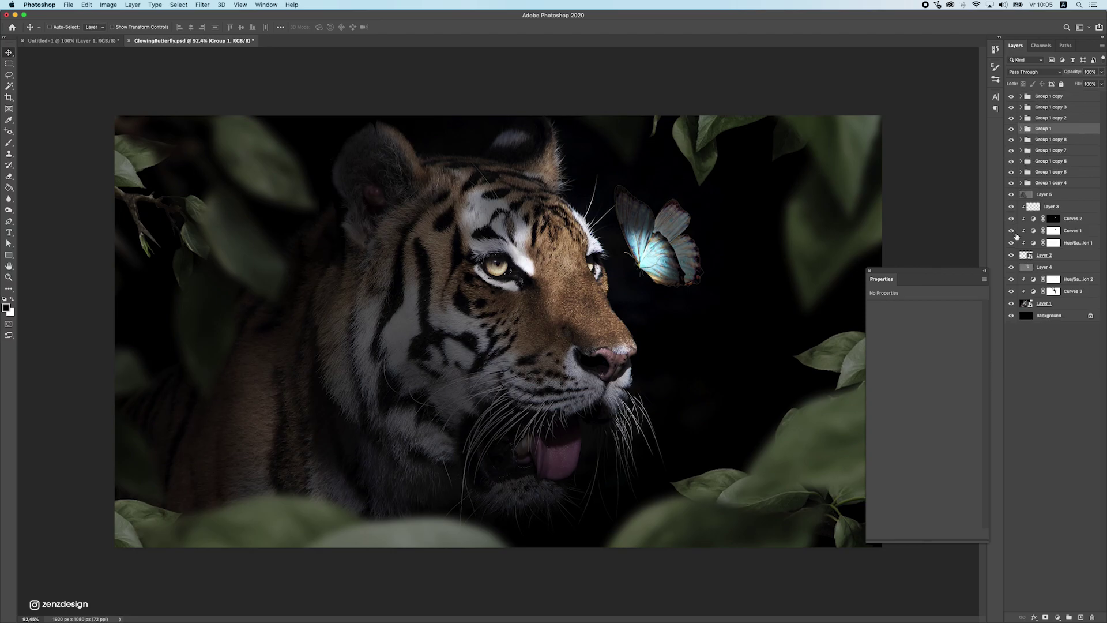
left_click(1062, 98)
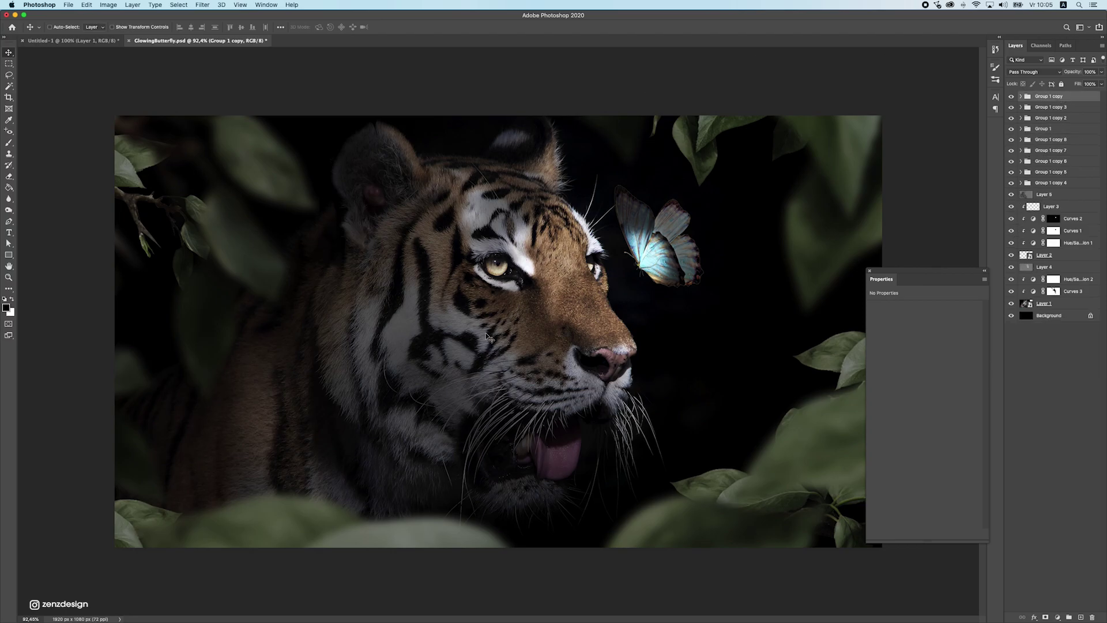
Close the Properties panel and set the canvas surround color to light gray.
left_click_drag(486, 334, 495, 293)
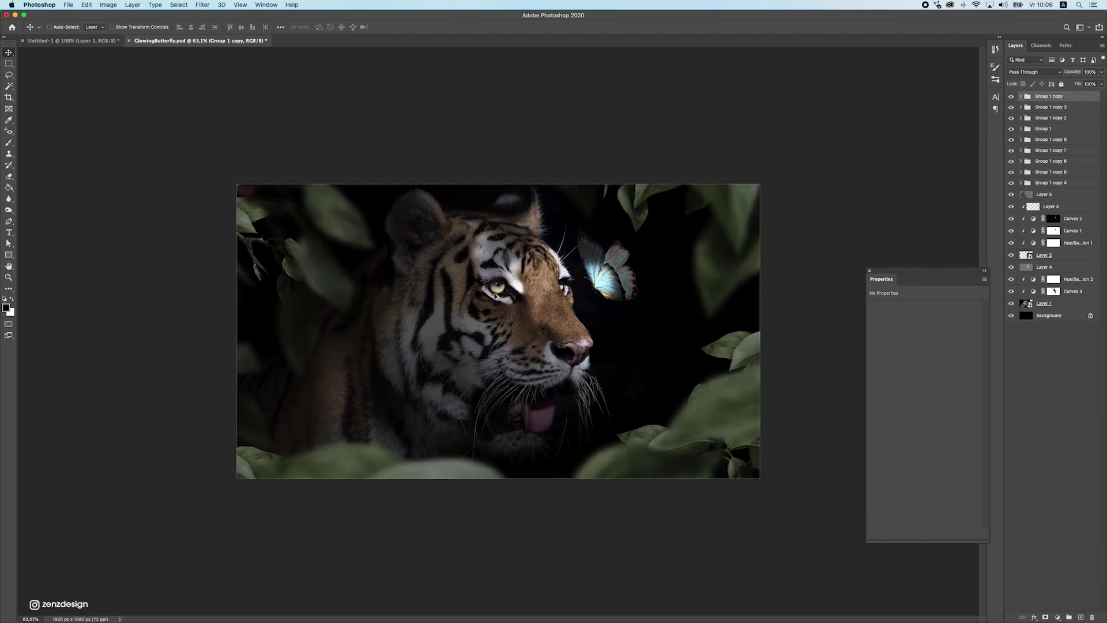
scroll(495, 296, "up", 1)
right_click(838, 168)
left_click(854, 182)
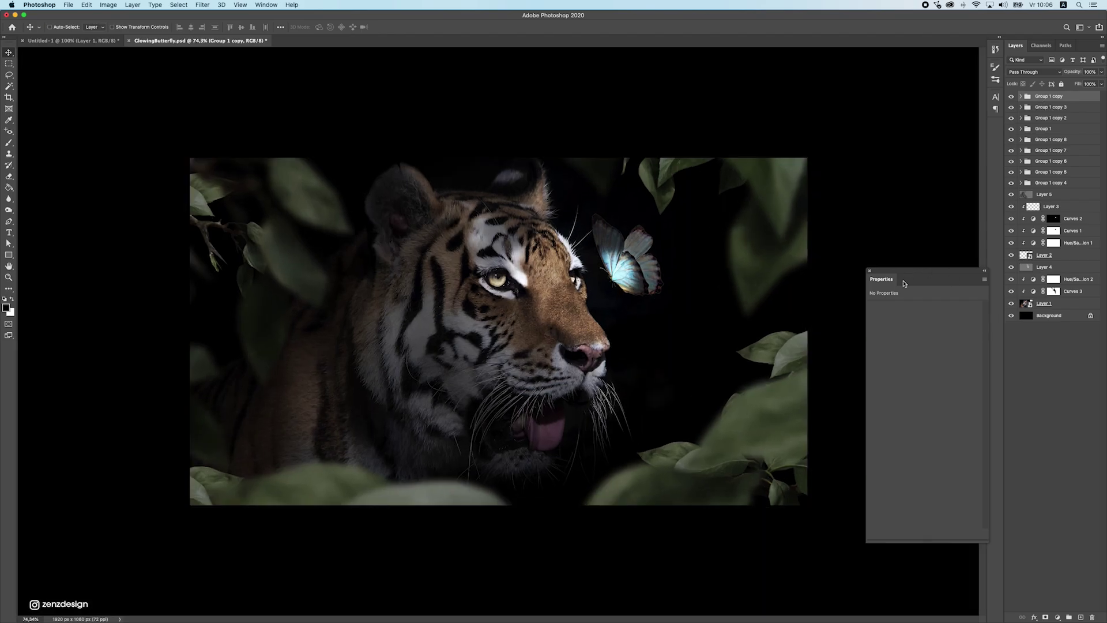
left_click(870, 271)
scroll(579, 381, "down", 1)
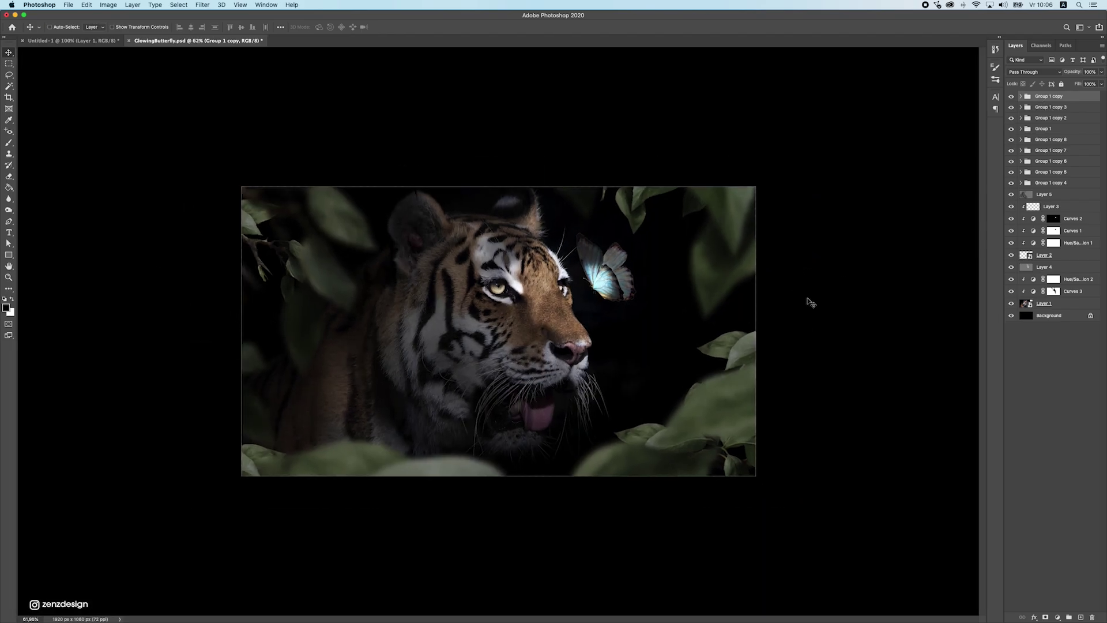
right_click(880, 263)
left_click(906, 299)
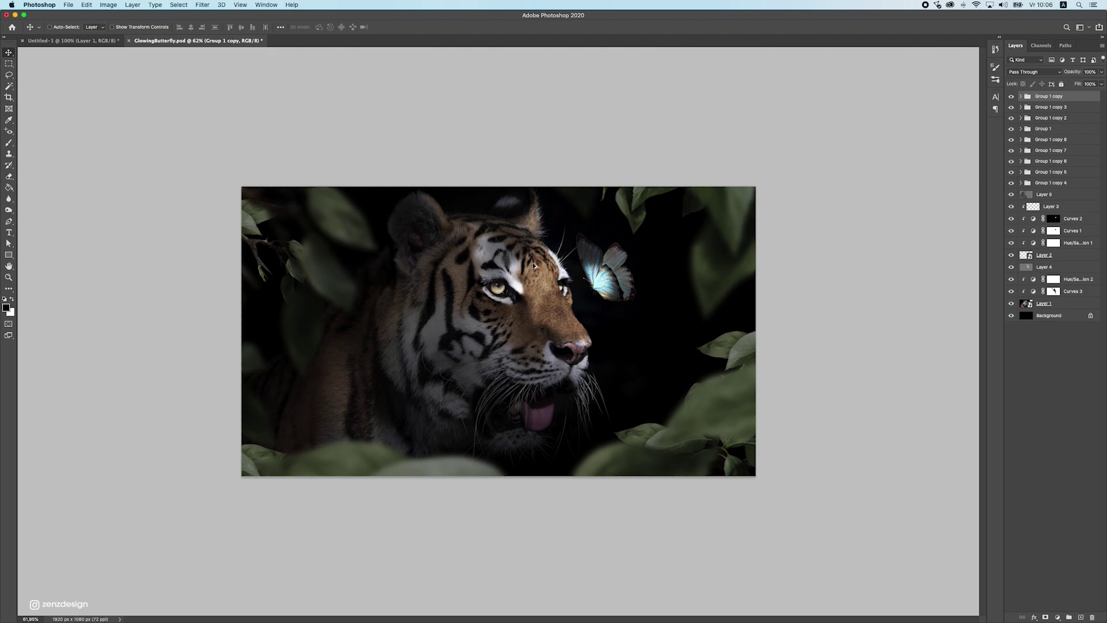
scroll(530, 270, "down", 1)
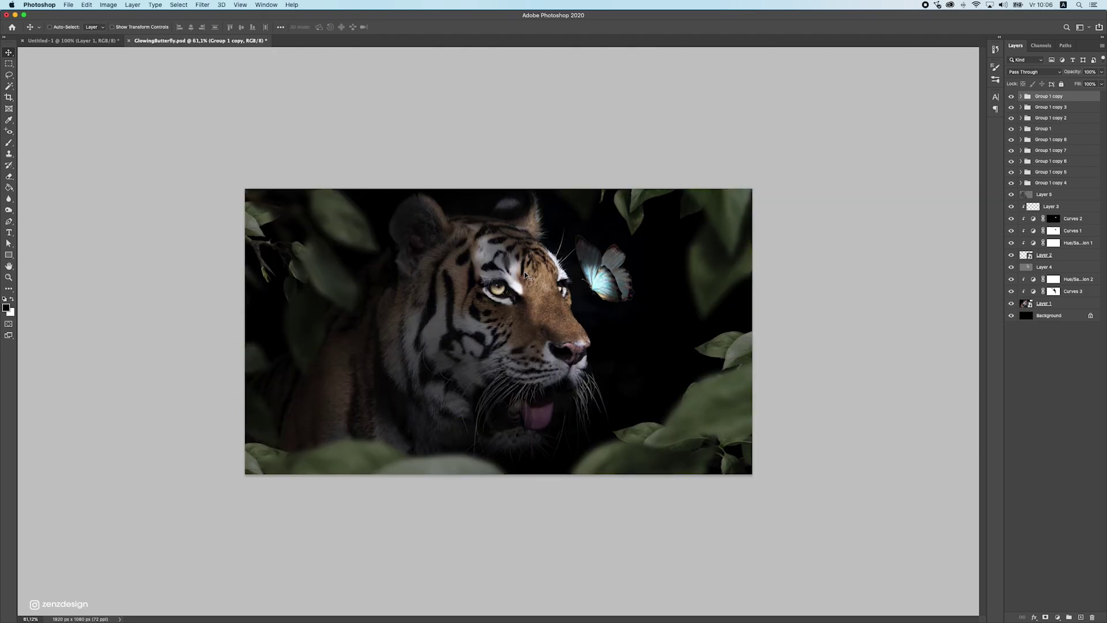
Stamp all visible layers into a new merged layer on top of the stack, keeping it in its original position.
key("super")
key("super+alt+shift+e")
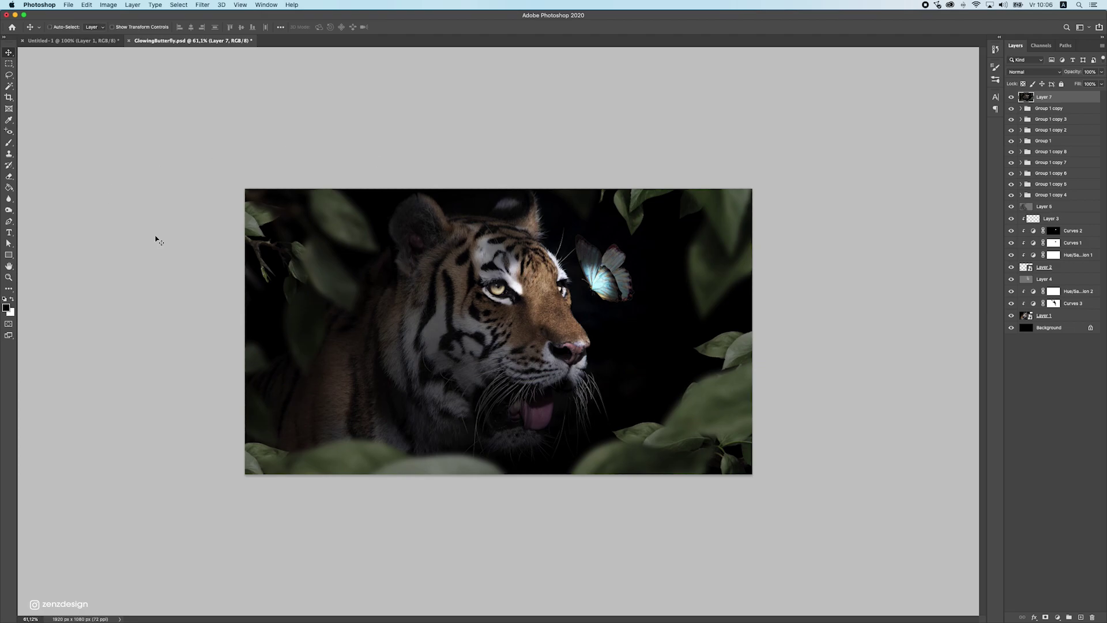
left_click_drag(421, 322, 432, 297)
key("super+z")
Convert the merged top layer to a Smart Object and set the canvas surround color to black.
right_click(1036, 105)
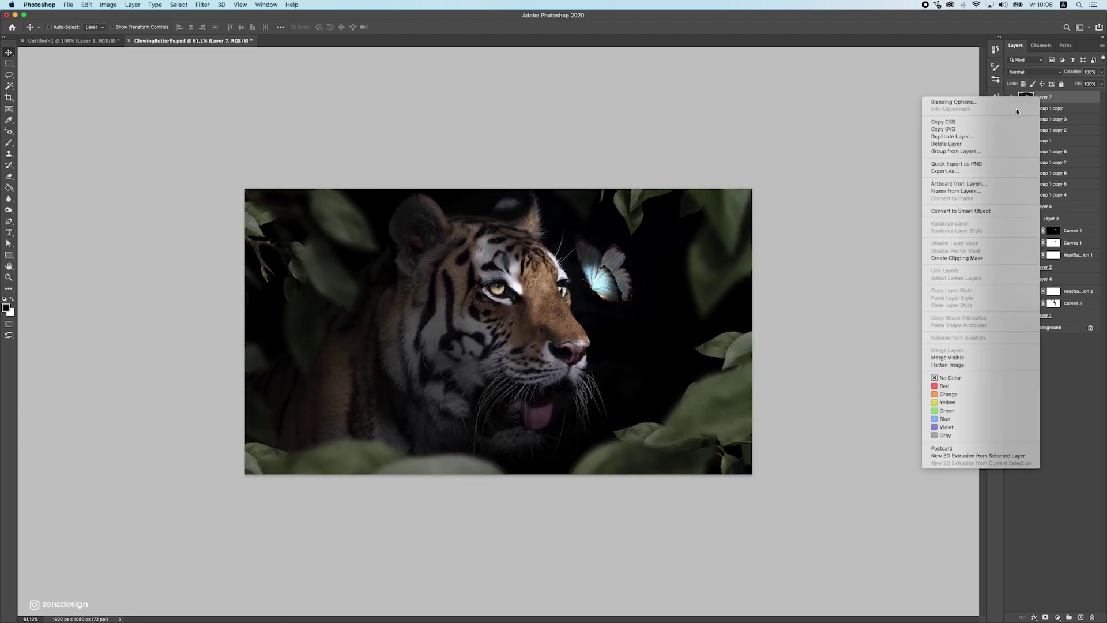
left_click(992, 212)
scroll(892, 196, "up", 1)
right_click(890, 194)
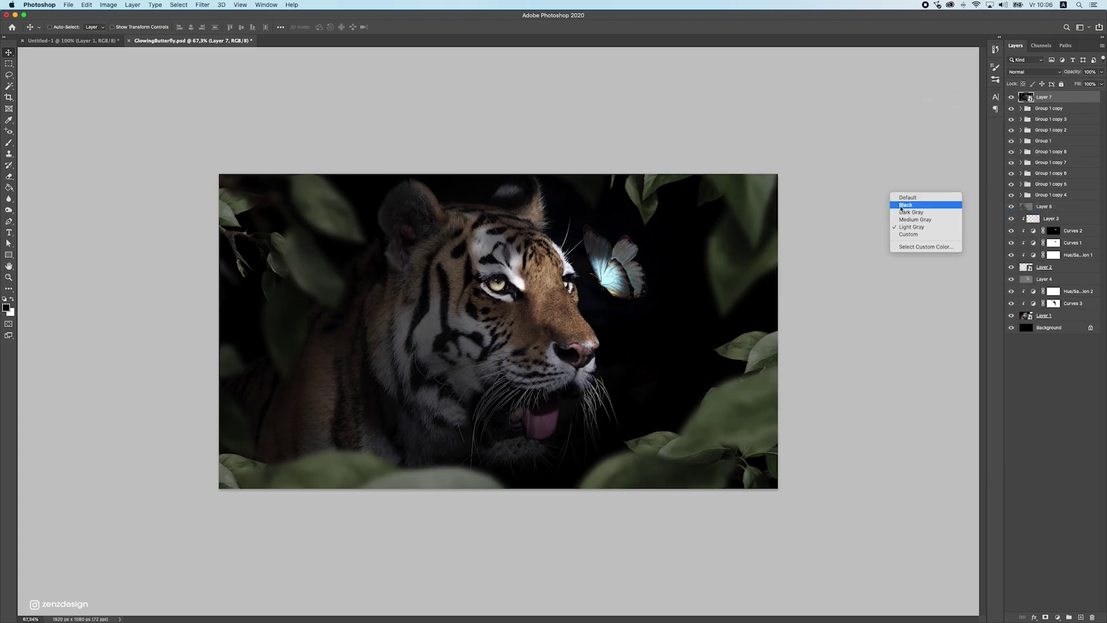
left_click(898, 203)
scroll(333, 150, "up", 3)
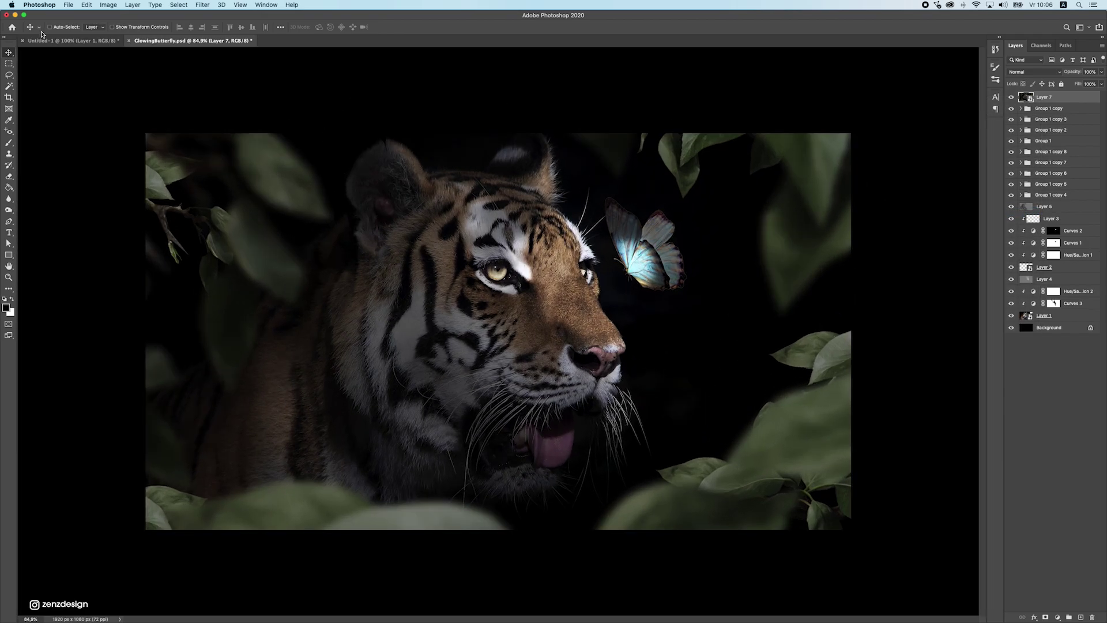
In a Camera Raw filter on the merged layer, set Exposure -0.75, Contrast +20, Highlights +10, Shadows +63, Whites +13 and Blacks -18.
left_click(202, 7)
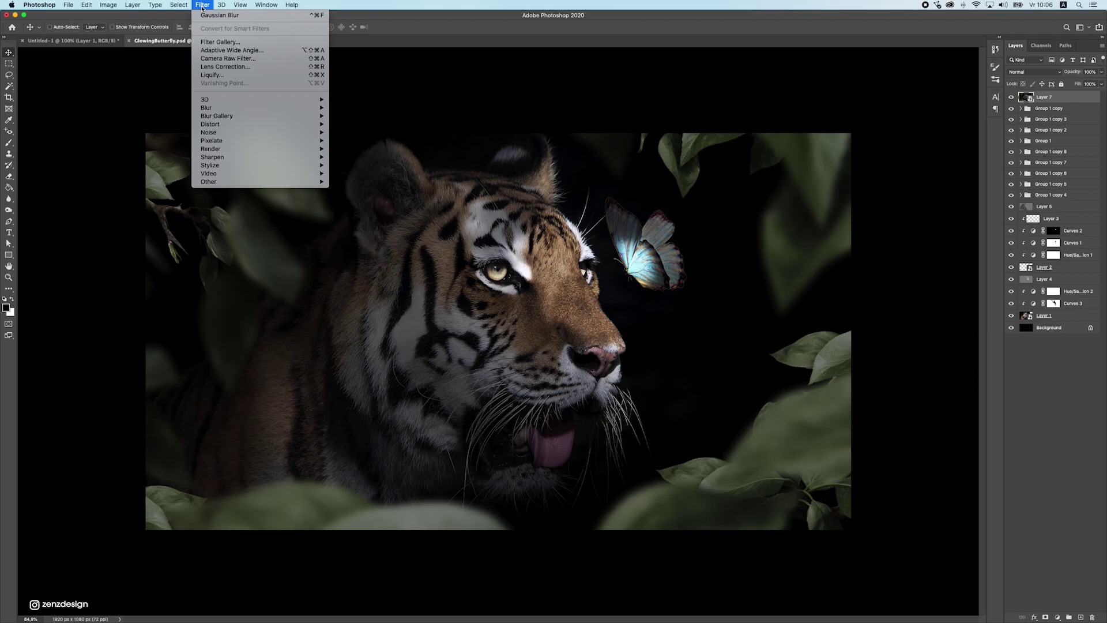
left_click(225, 58)
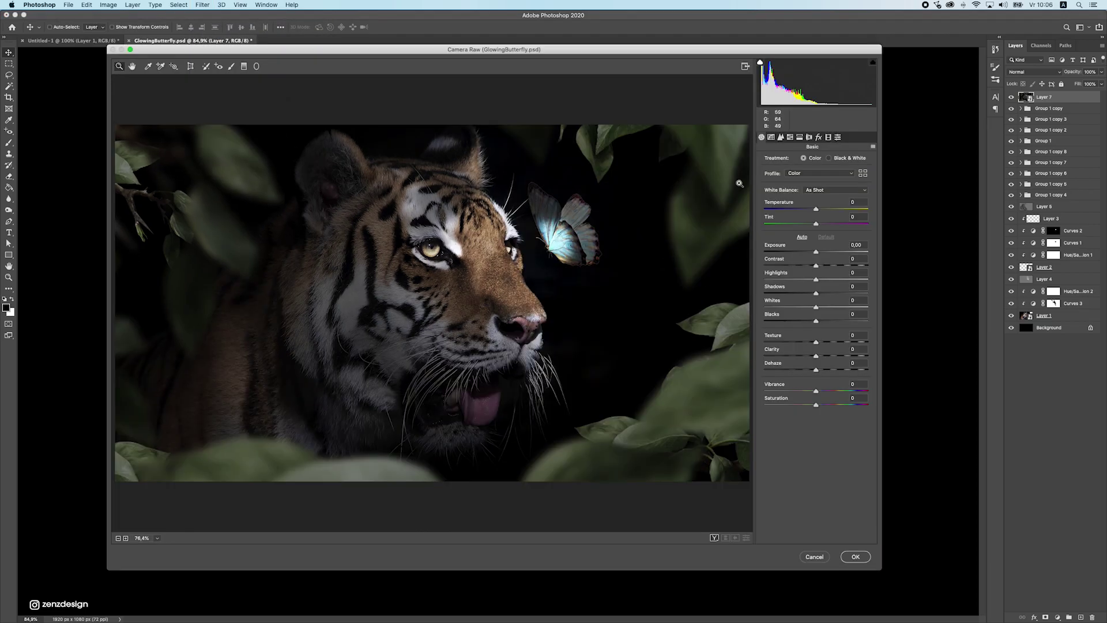
left_click_drag(816, 209, 860, 300)
double_click(819, 210)
double_click(825, 210)
double_click(815, 224)
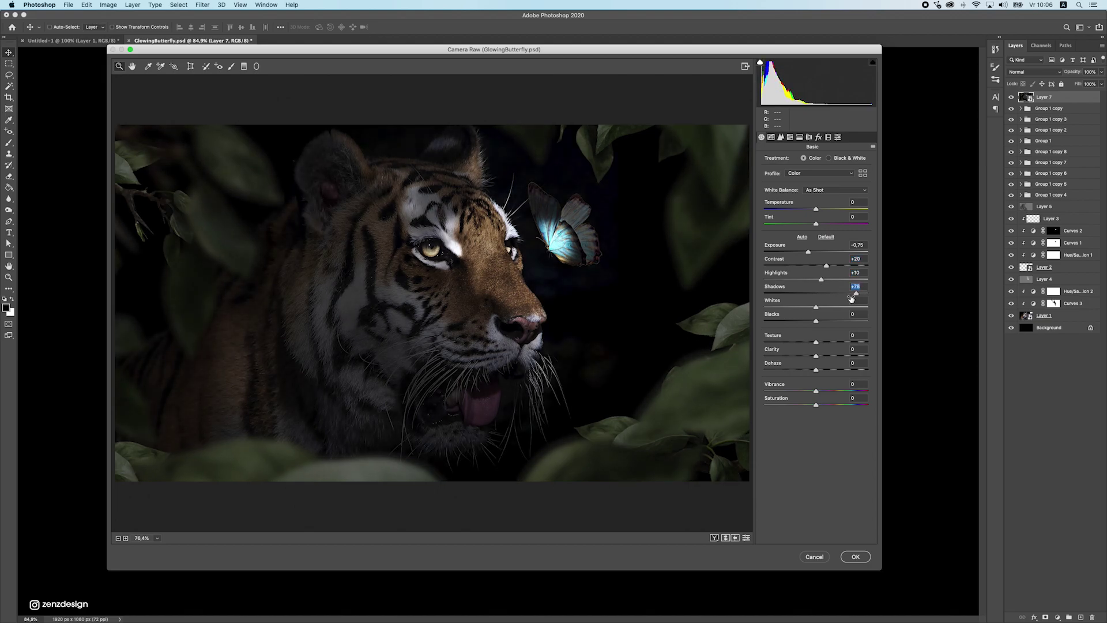
mouse_move(830, 309)
left_mouse_down()
mouse_move(854, 309)
mouse_move(809, 312)
mouse_move(859, 312)
mouse_move(828, 314)
left_mouse_up()
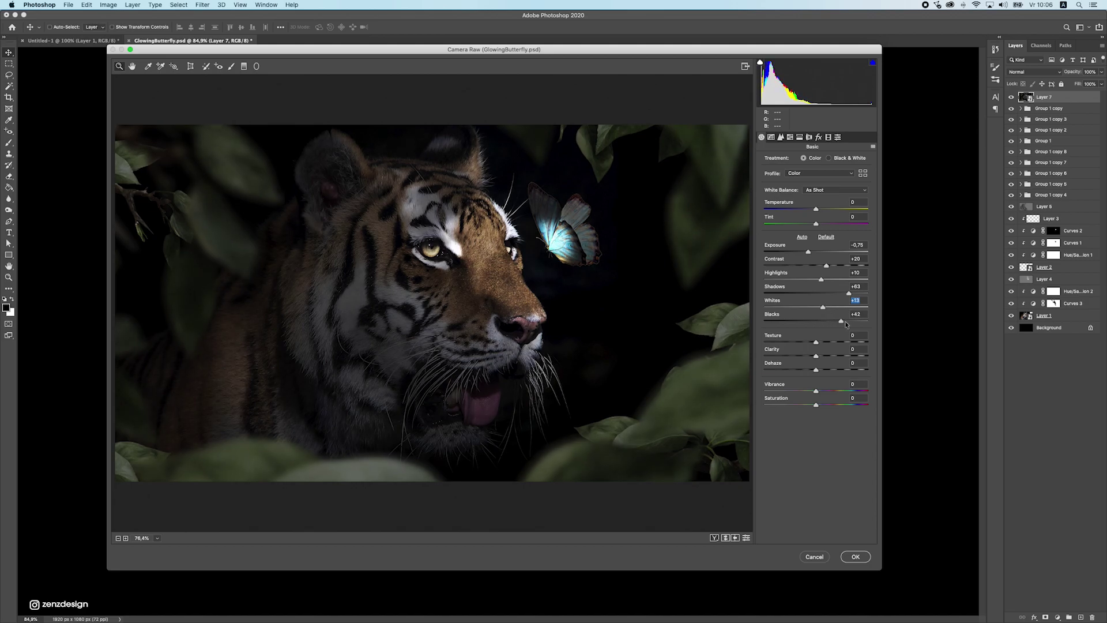
left_click_drag(846, 324, 801, 340)
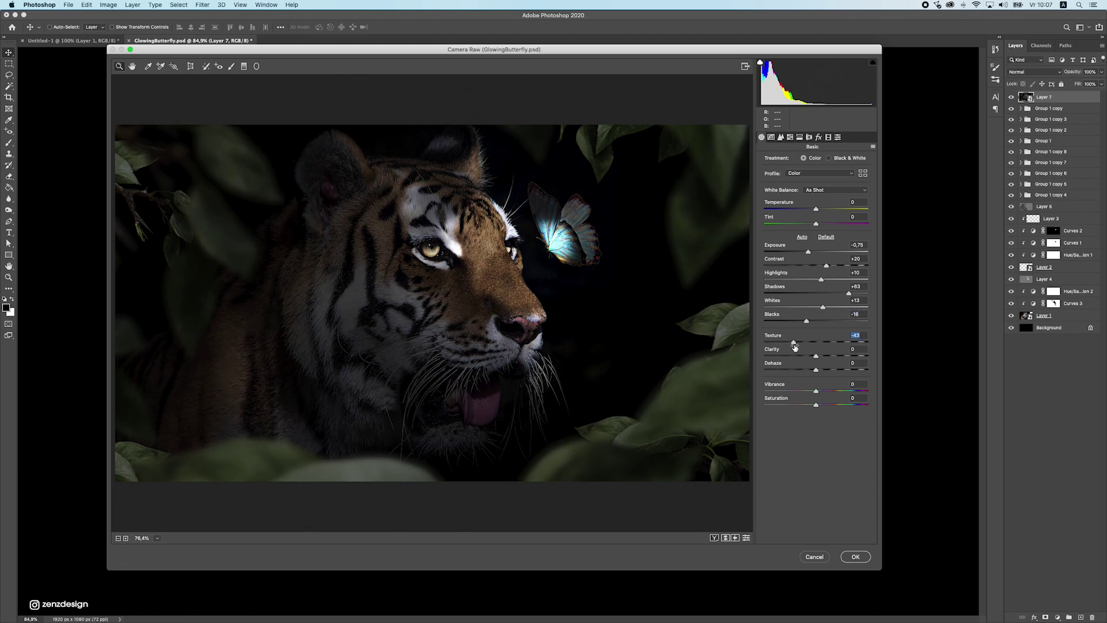
Lower the Texture, fine-tune Dehaze, and add light sharpening with some luminance noise reduction.
left_click_drag(795, 348, 801, 346)
mouse_move(833, 373)
left_mouse_down()
mouse_move(802, 374)
mouse_move(819, 375)
left_mouse_up()
left_click(771, 137)
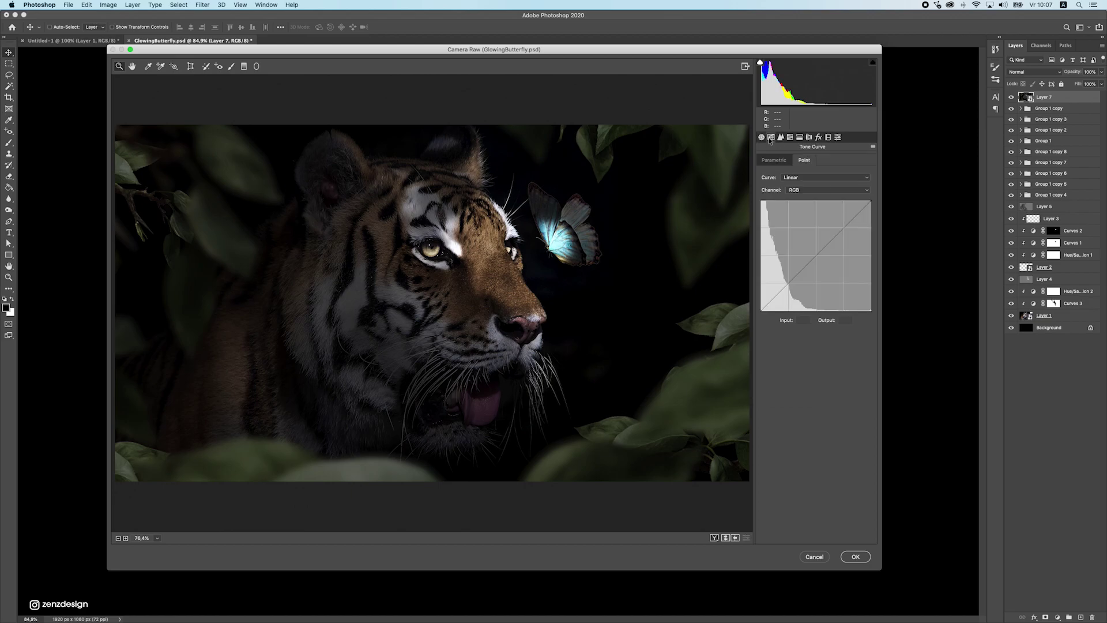
left_click(781, 137)
mouse_move(793, 174)
left_mouse_down()
mouse_move(819, 175)
mouse_move(775, 174)
left_mouse_up()
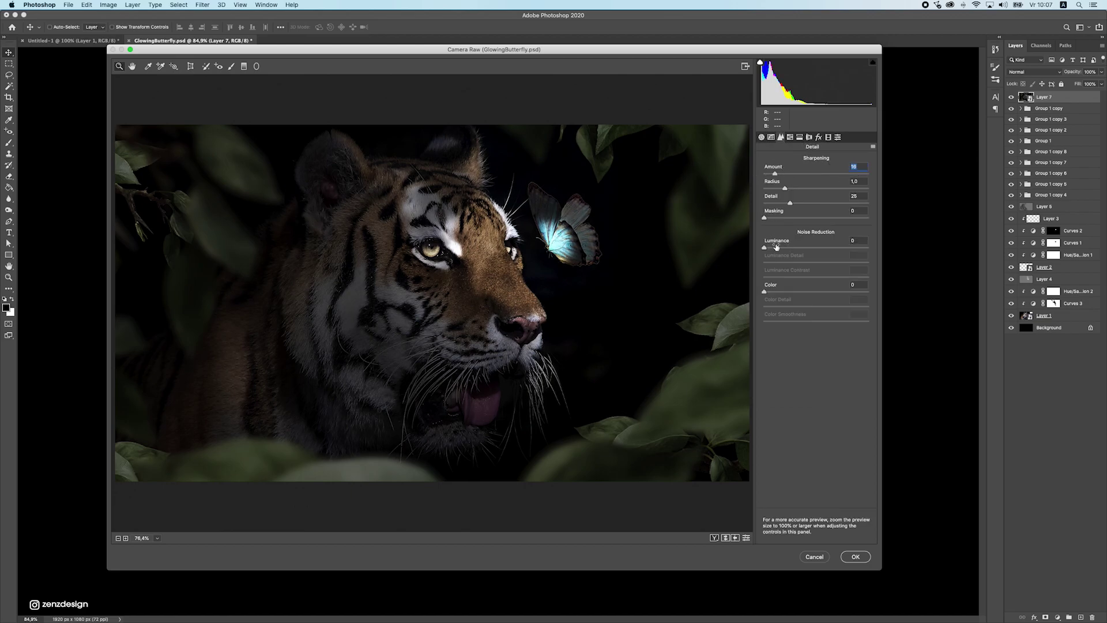
left_click_drag(776, 247, 796, 249)
Set the HSL luminance to Yellows +25, Greens +43, Aquas -41, Blues +8 and Magentas +100.
left_click(790, 139)
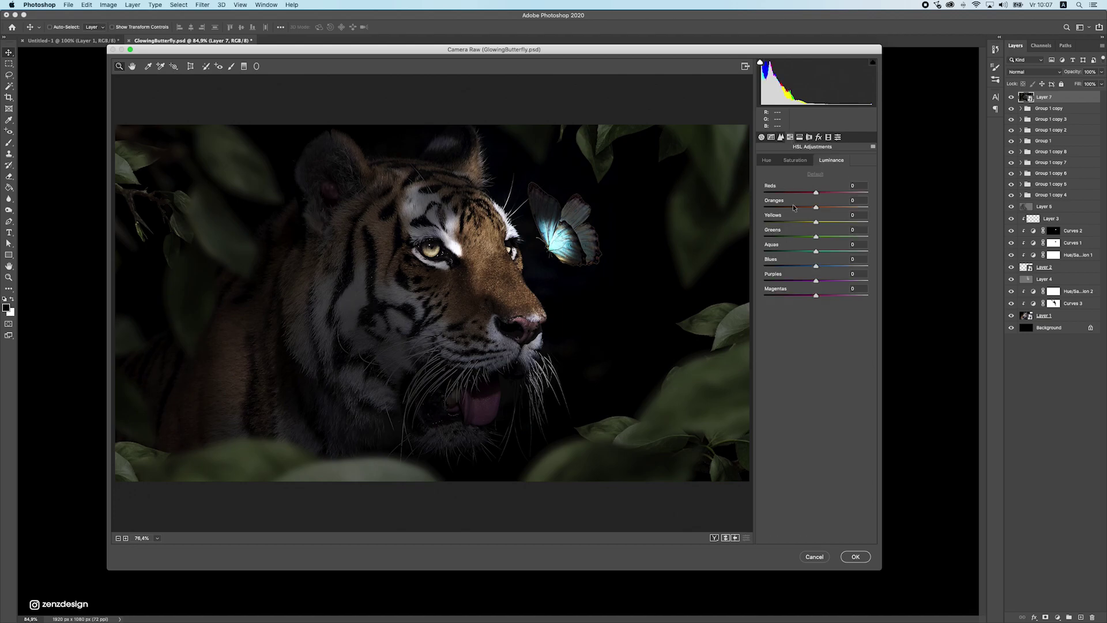
left_click(815, 173)
left_click_drag(816, 207, 778, 206)
double_click(765, 206)
left_click_drag(817, 222, 721, 282)
key("super+z")
left_click_drag(816, 296, 908, 291)
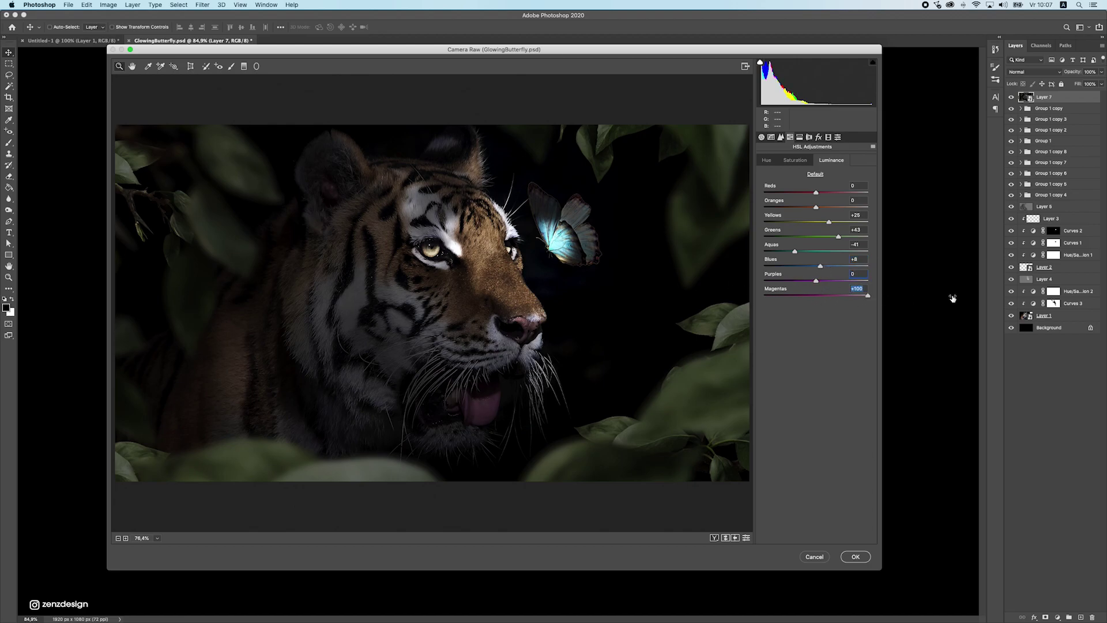
left_click_drag(971, 276, 961, 275)
Adjust the HSL saturation of the individual color ranges, working through the reds, oranges, greens and aquas.
left_click(795, 160)
left_click_drag(817, 192, 836, 198)
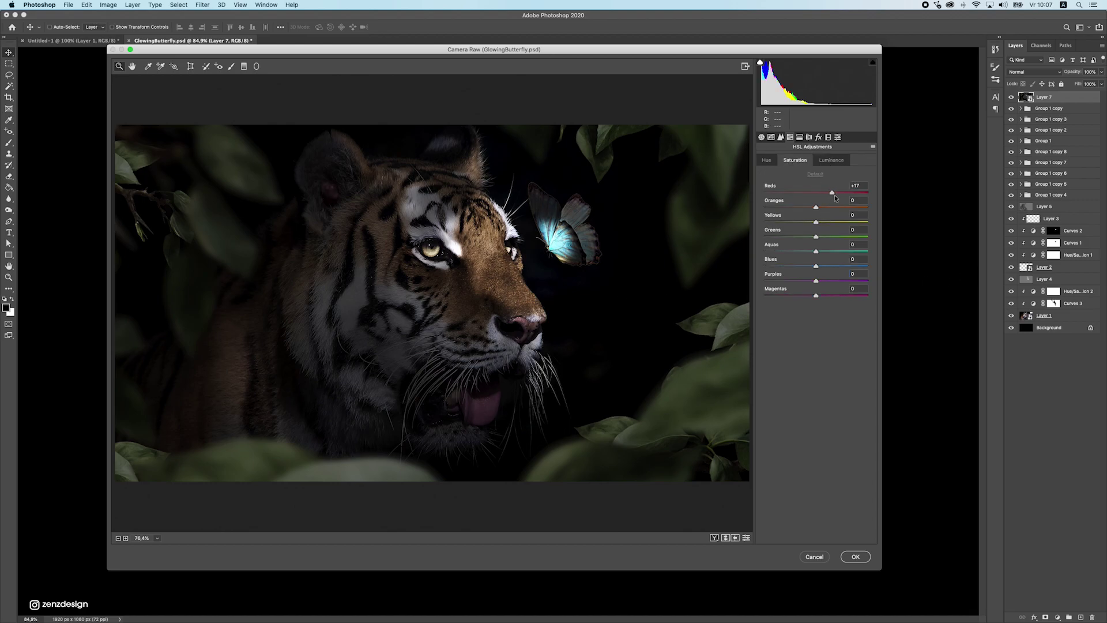
left_click_drag(770, 186, 681, 181)
key("super+z")
left_click_drag(818, 207, 916, 228)
left_click_drag(817, 237, 916, 256)
mouse_move(820, 255)
left_mouse_down()
mouse_move(772, 267)
mouse_move(875, 265)
mouse_move(813, 271)
left_mouse_up()
Set the HSL hue of the reds to +32.
left_click(776, 163)
mouse_move(817, 192)
left_mouse_down()
mouse_move(790, 193)
mouse_move(799, 193)
left_mouse_up()
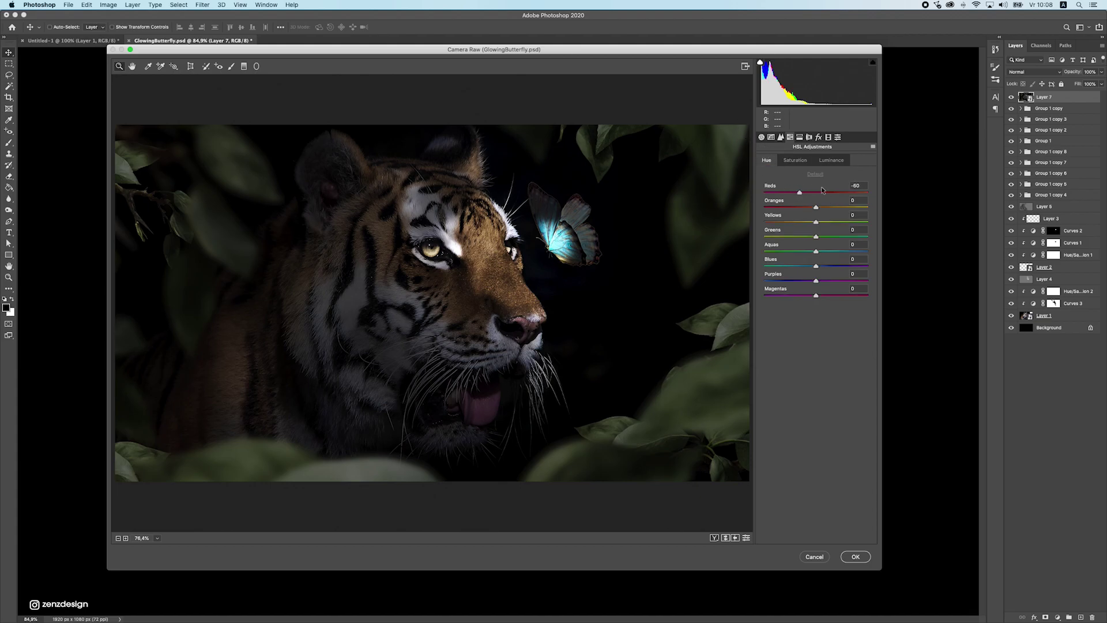
left_click_drag(866, 191, 832, 192)
left_click(508, 296, "alt")
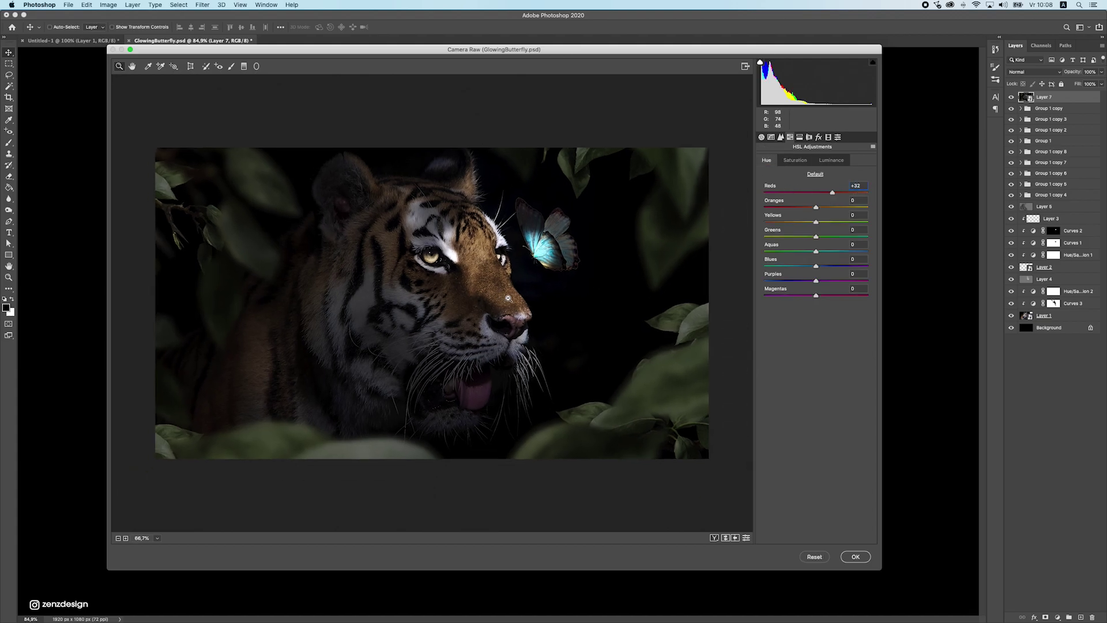
left_click(509, 297, "alt")
left_click(508, 296)
Shift the HSL hue of the yellows slightly up and of the greens and blues slightly down.
mouse_move(816, 238)
left_mouse_down()
mouse_move(871, 242)
mouse_move(806, 245)
left_mouse_up()
left_click_drag(816, 222, 824, 222)
left_click(522, 306, "alt")
left_click(522, 306, "alt")
left_click(521, 307)
mouse_move(817, 267)
left_mouse_down()
mouse_move(790, 264)
mouse_move(810, 270)
left_mouse_up()
Darken the image edges with a slight negative post-crop vignette and apply the Camera Raw filter.
left_click(800, 138)
left_click(809, 138)
left_click(817, 138)
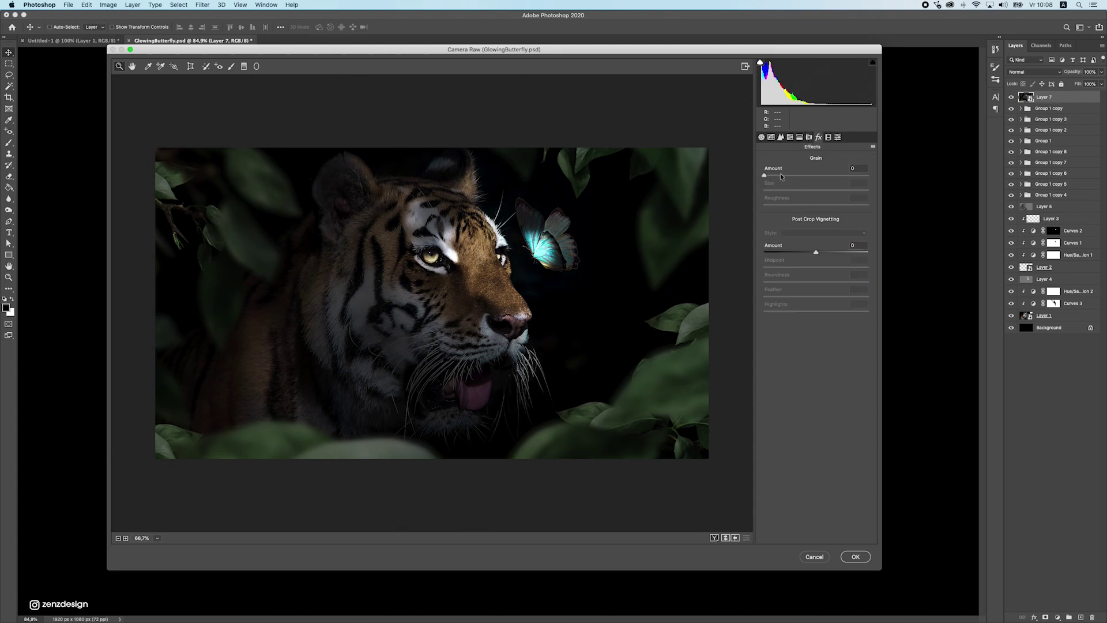
mouse_move(813, 252)
left_mouse_down()
mouse_move(787, 254)
mouse_move(801, 256)
left_mouse_up()
left_click(828, 138)
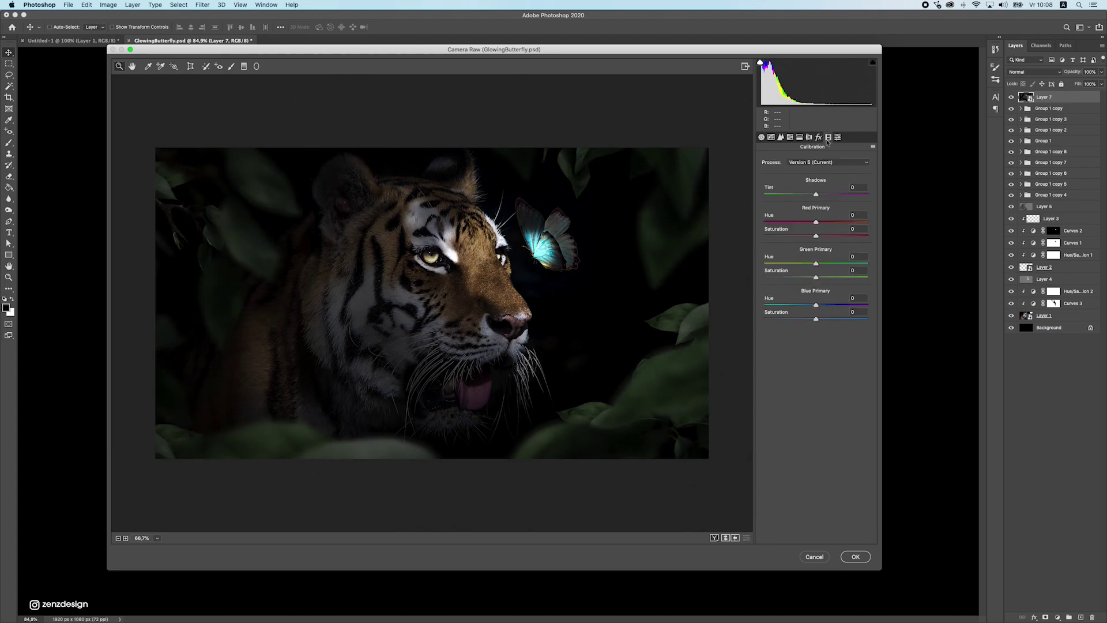
left_click(837, 138)
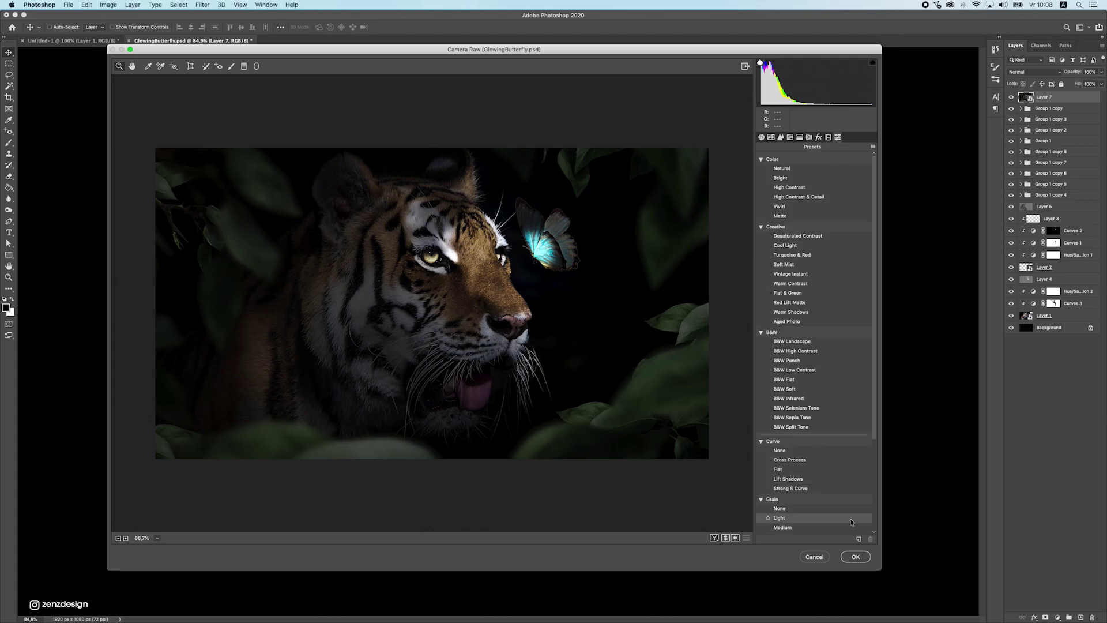
left_click(856, 557)
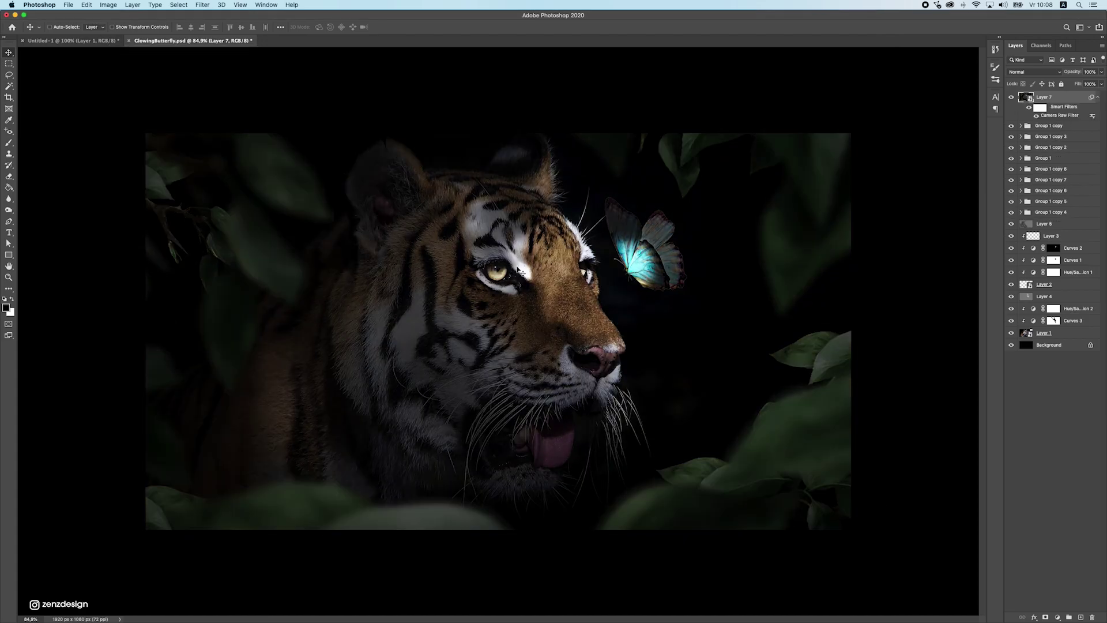
Reset the canvas surround color to the default.
scroll(535, 274, "down", 3)
scroll(535, 274, "up", 3)
right_click(853, 150)
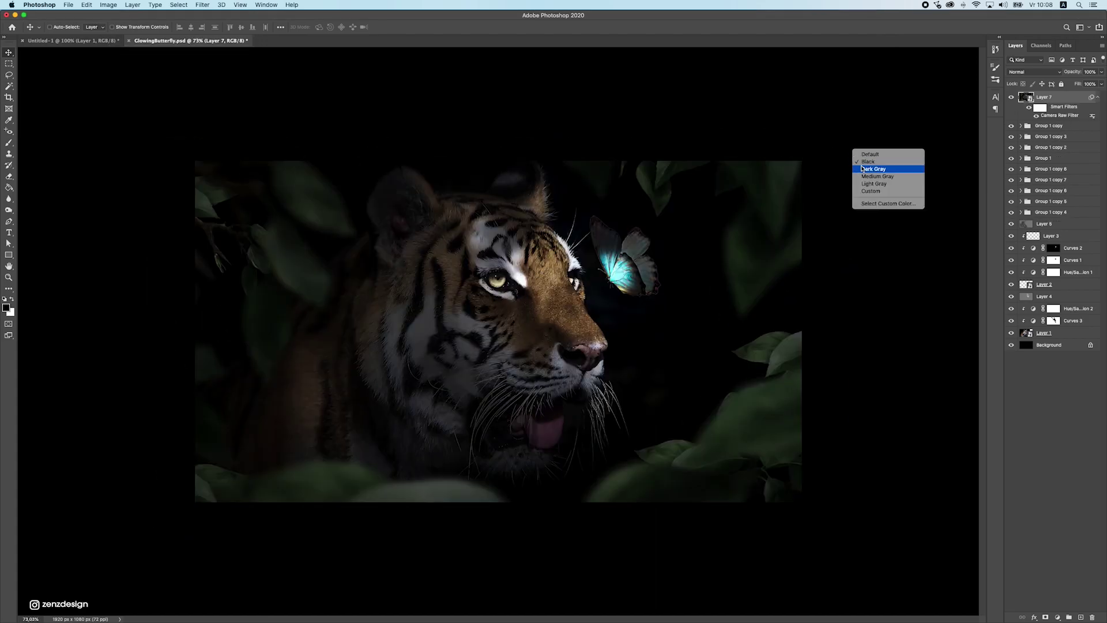
left_click(871, 154)
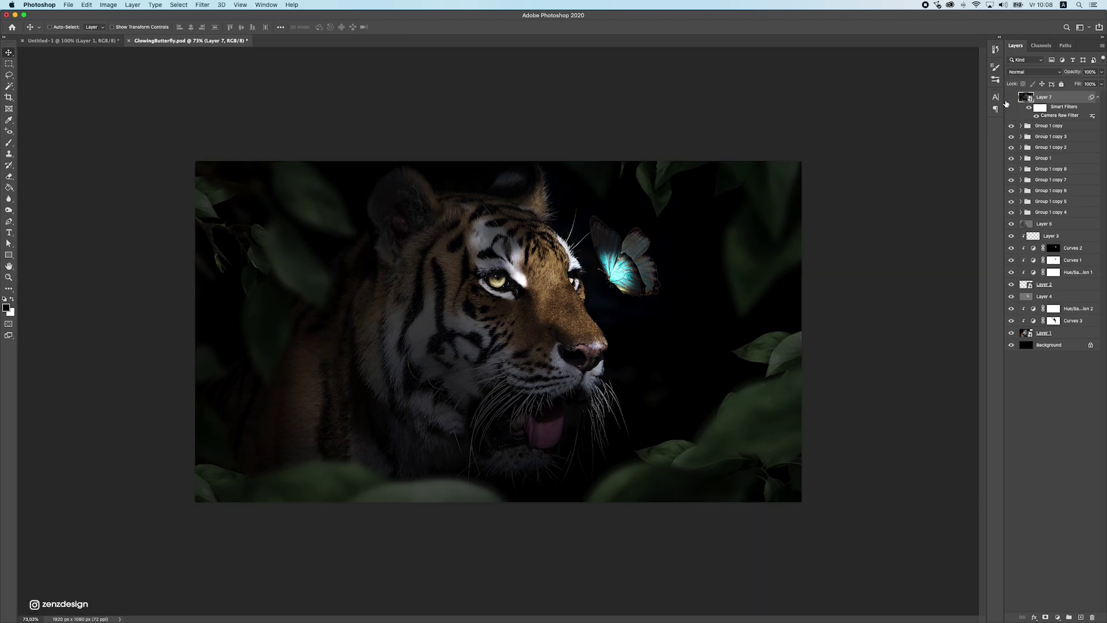
Compare the image with and without the Camera Raw-graded merged layer by switching its visibility.
scroll(909, 148, "down", 3)
scroll(598, 229, "up", 3)
left_click(1036, 115)
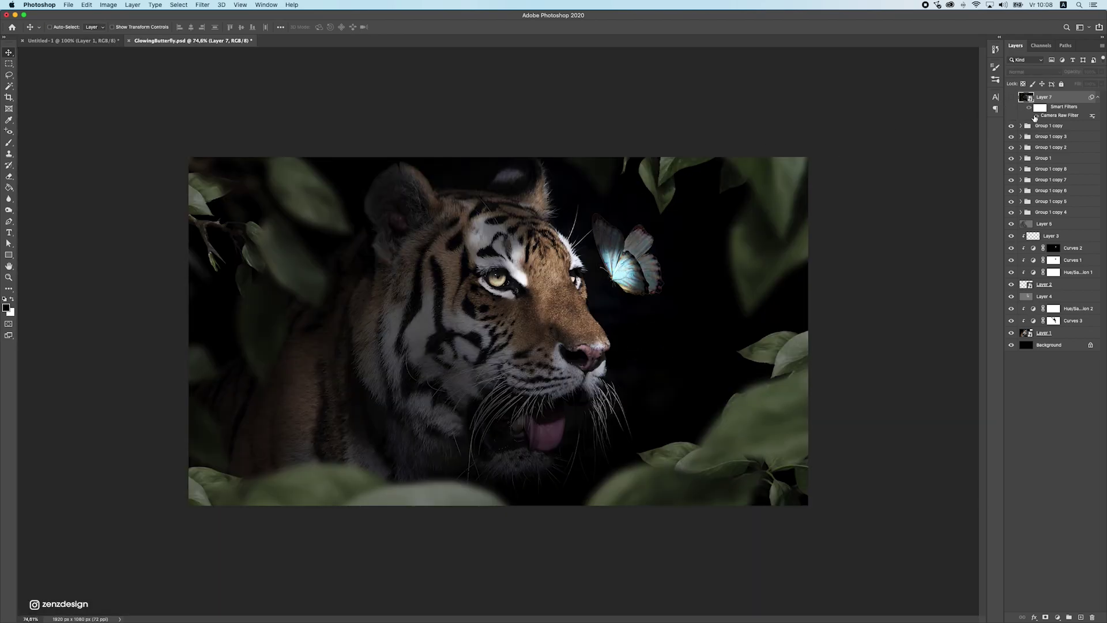
left_click(1013, 98)
scroll(563, 504, "down", 5)
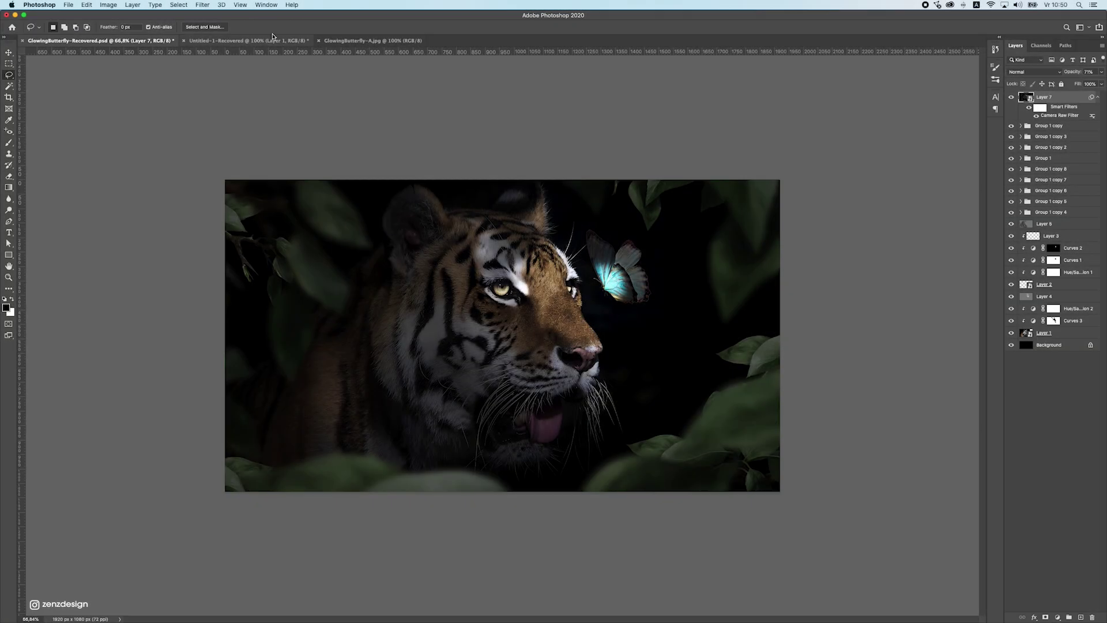
Lasso the upper-right butterfly in the butterfly sheet document and paste a copy into the tiger composite.
left_click(254, 39)
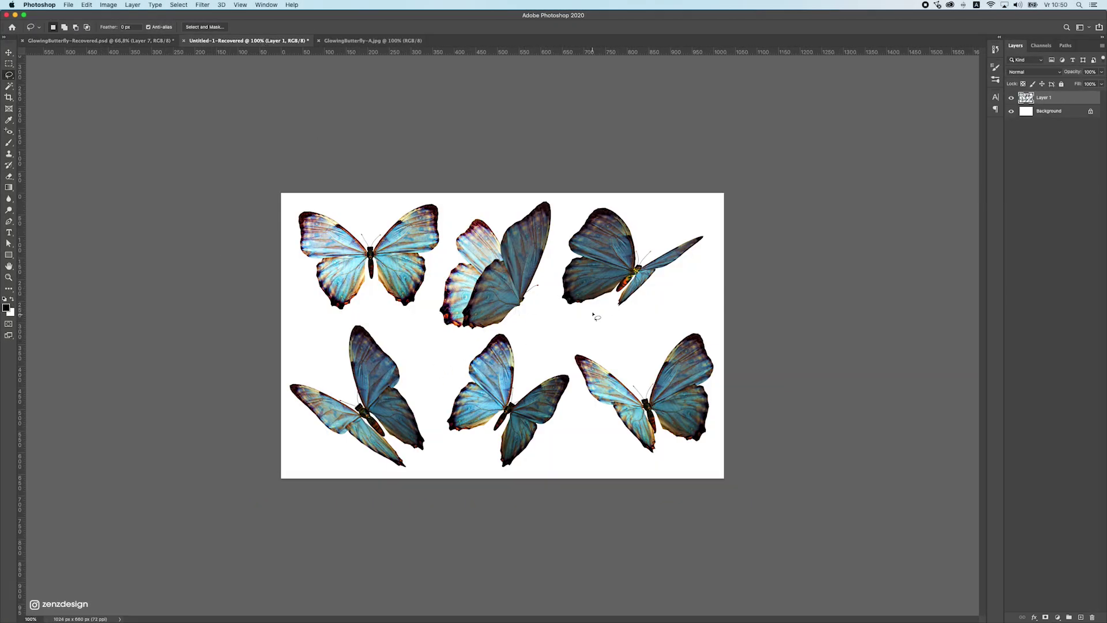
mouse_move(593, 334)
left_mouse_down()
mouse_move(717, 252)
mouse_move(594, 210)
mouse_move(568, 234)
mouse_move(580, 343)
mouse_move(737, 176)
mouse_move(588, 187)
left_mouse_up()
left_click(112, 41)
key("v")
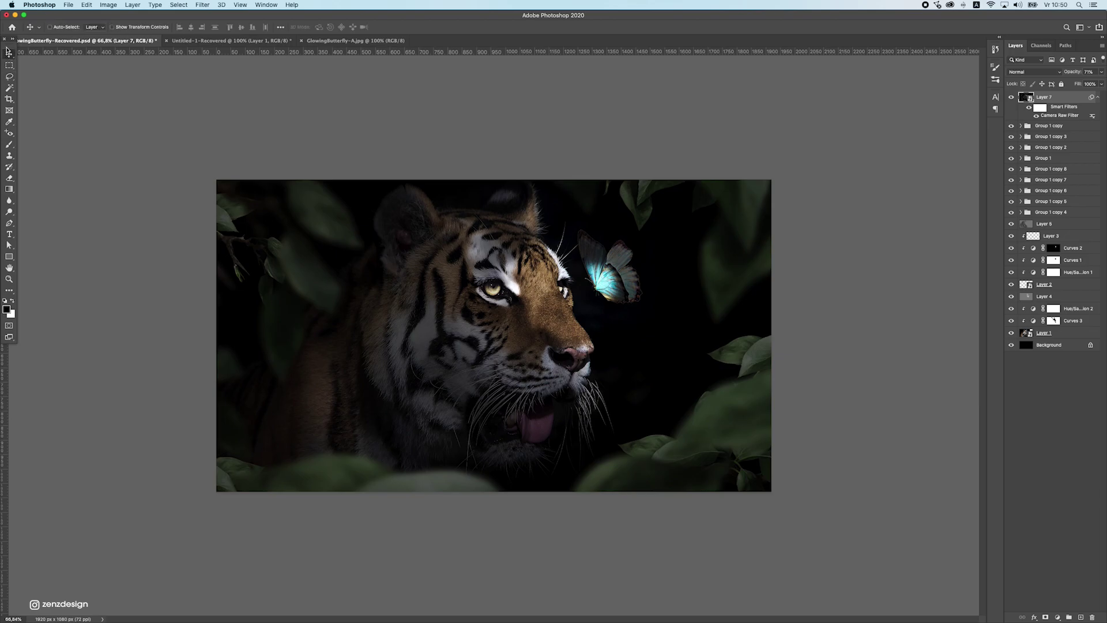
key("super+v")
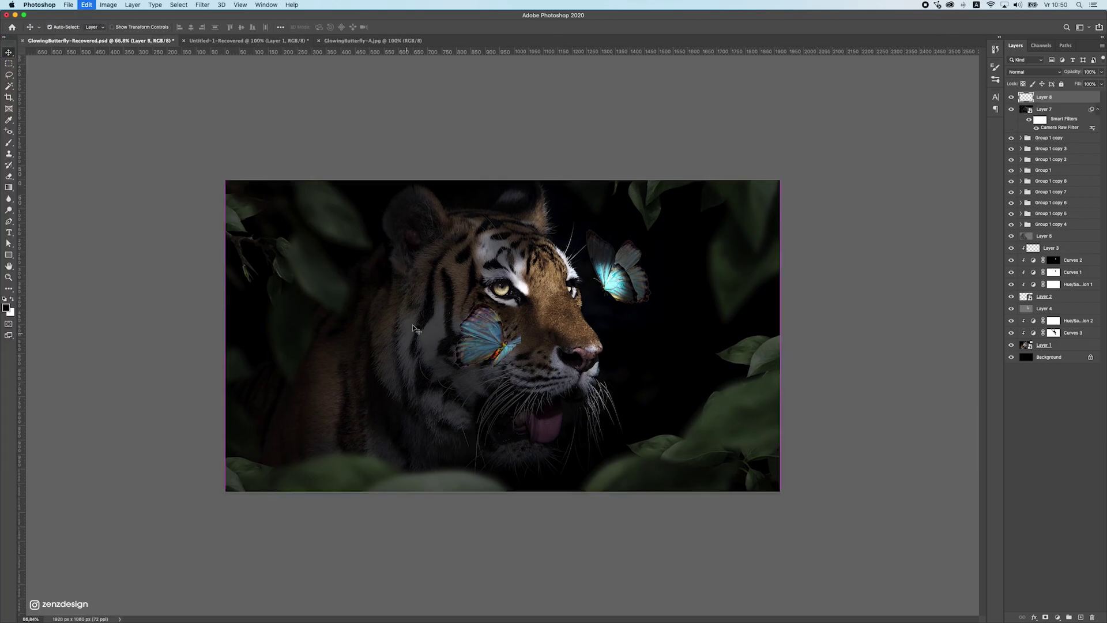
Move the pasted butterfly to the image's left edge and enlarge it until its wing is partly cropped by the border.
left_click_drag(395, 315, 354, 330)
key("super+t")
key("Return")
Apply a 4.5-pixel Gaussian Blur to the large butterfly and shift it slightly down and left.
left_click(242, 3)
mouse_move(203, 5)
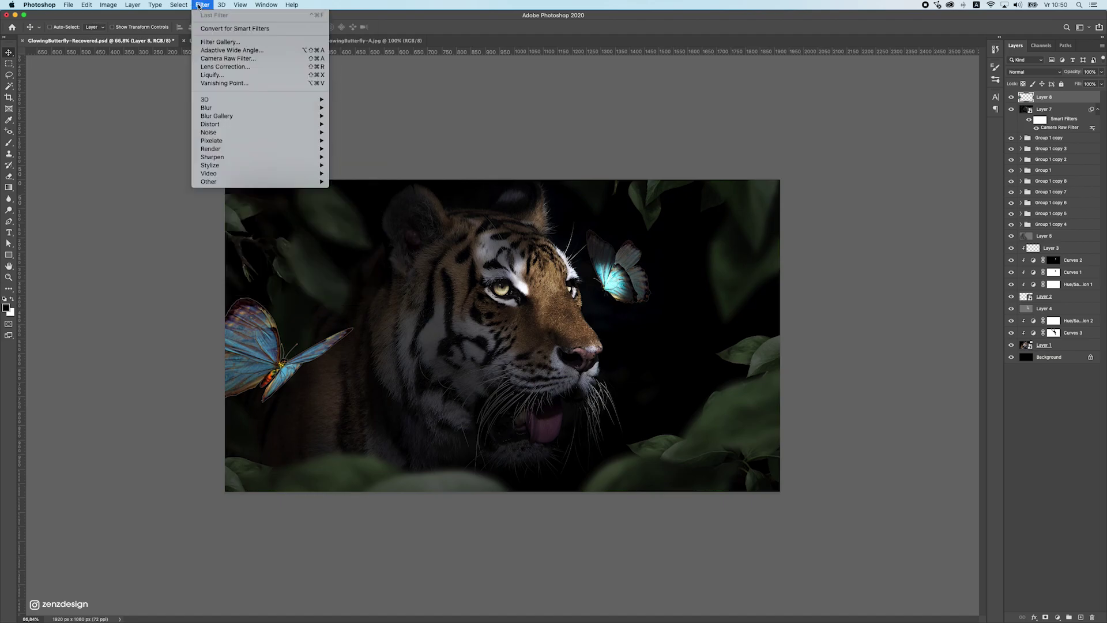
mouse_move(259, 108)
left_click(376, 142)
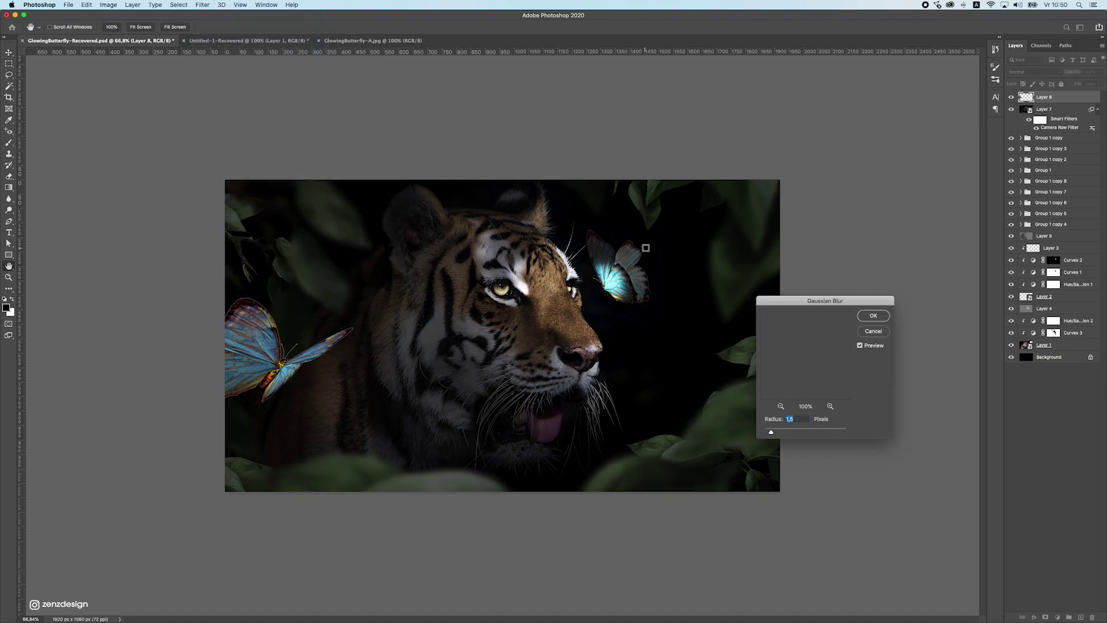
left_click_drag(782, 433, 784, 432)
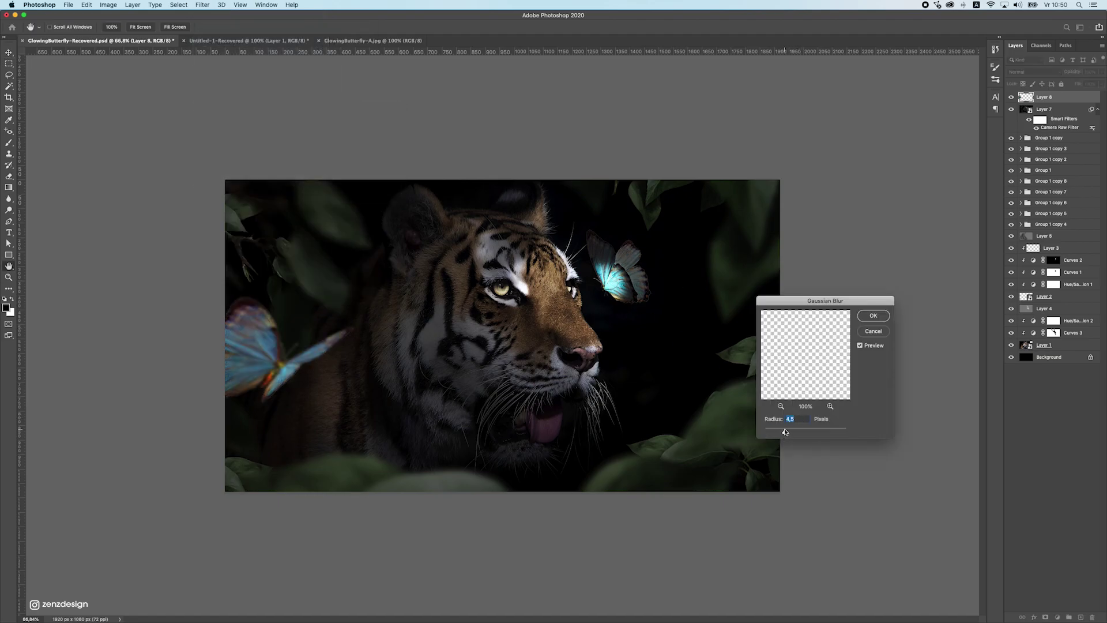
key("Return")
left_click_drag(277, 381, 262, 409)
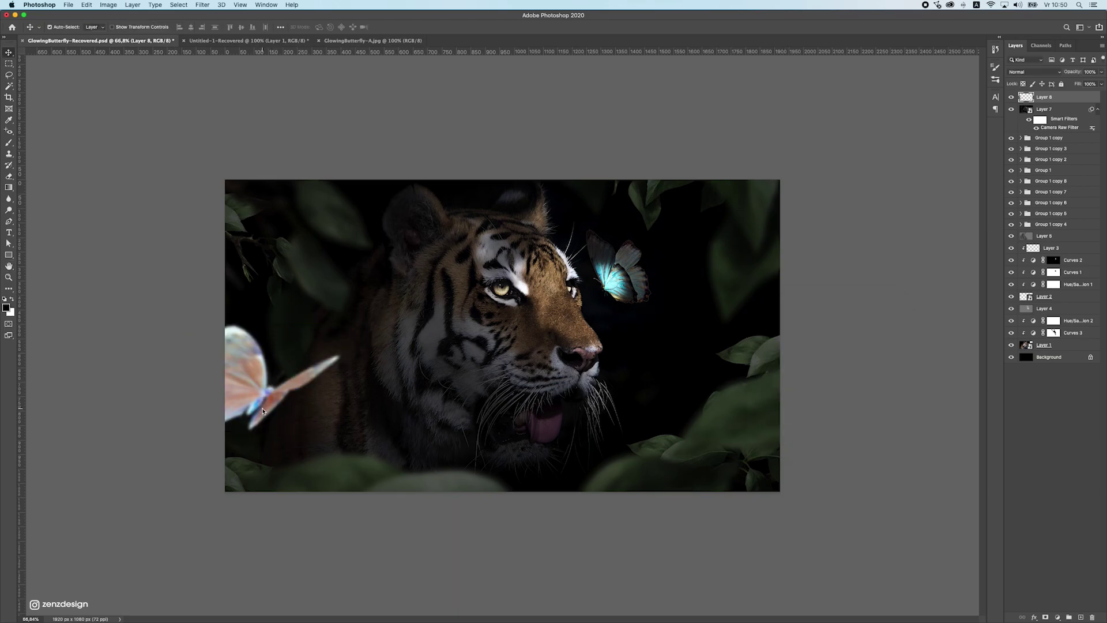
Reduce the blurred butterfly's saturation to -51 and nudge it slightly down and left.
key("super+u")
left_click_drag(929, 280, 927, 280)
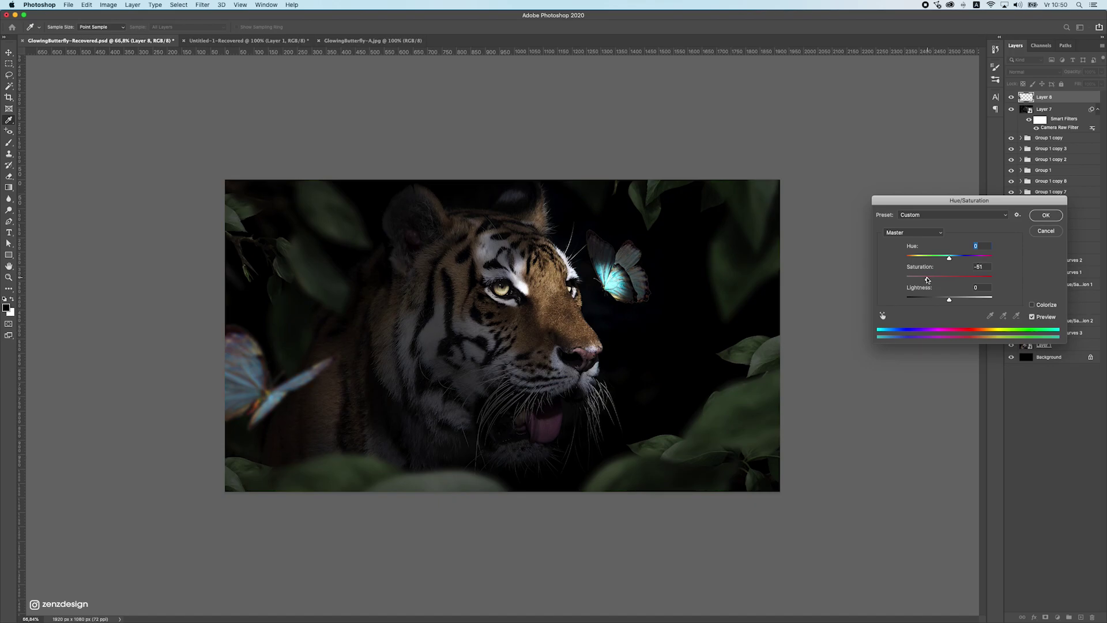
key("Return")
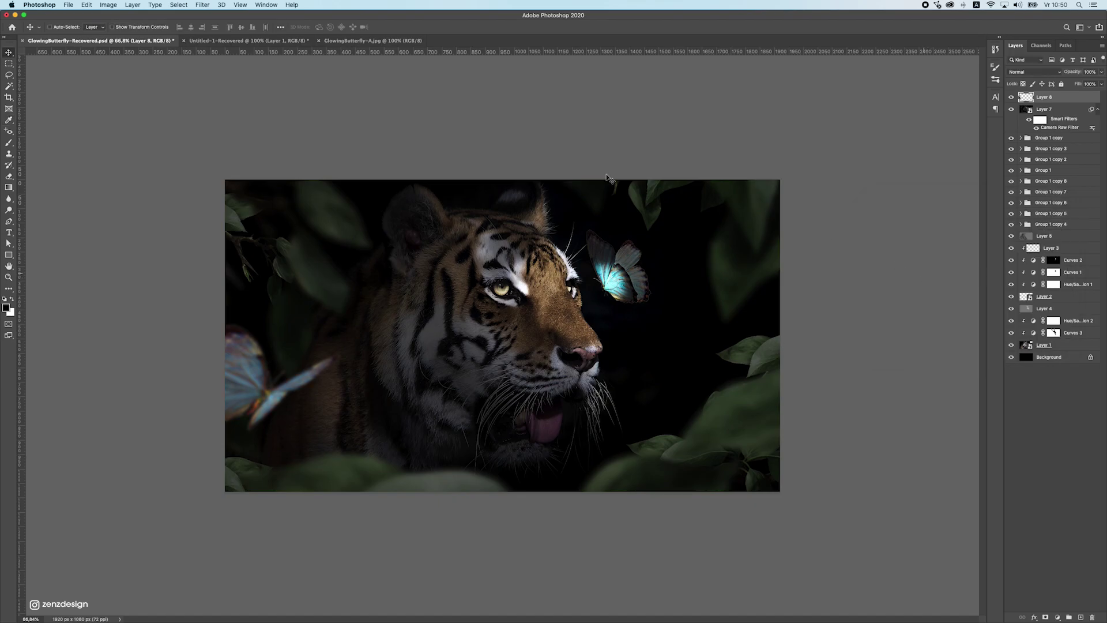
left_click_drag(252, 331, 247, 335)
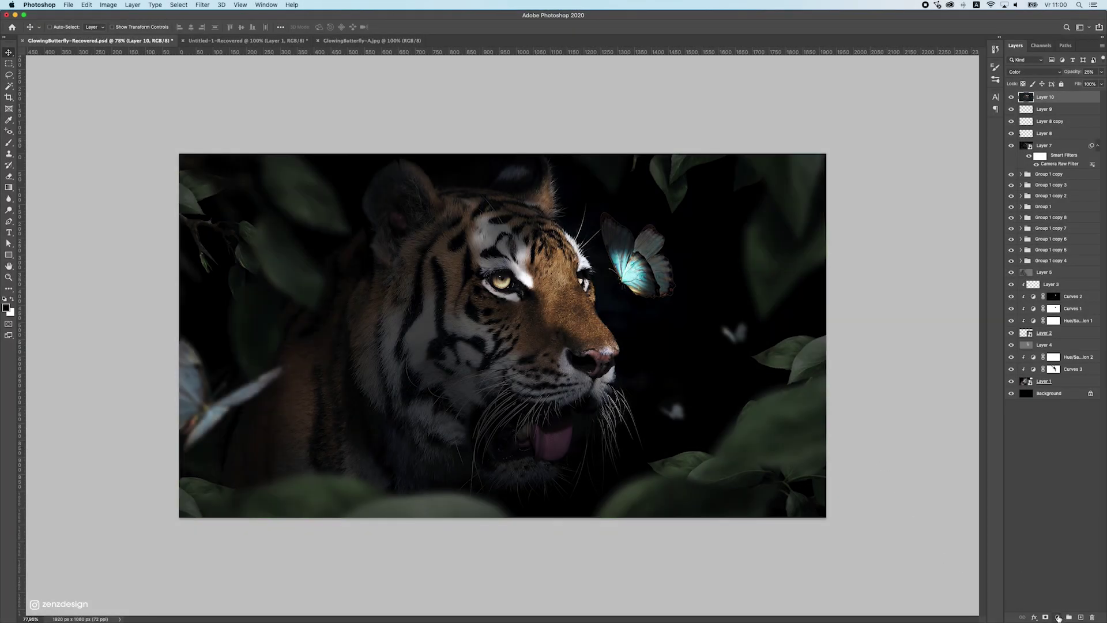
Add a Vibrance adjustment layer above all layers and set its vibrance to +71.
left_click(1058, 618)
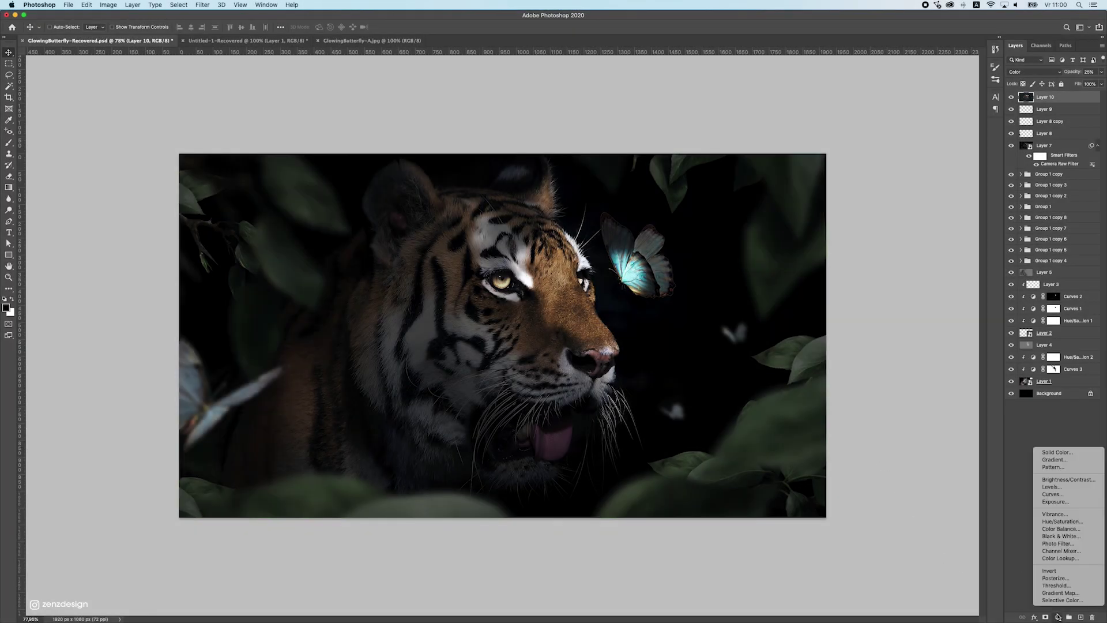
left_click(1055, 514)
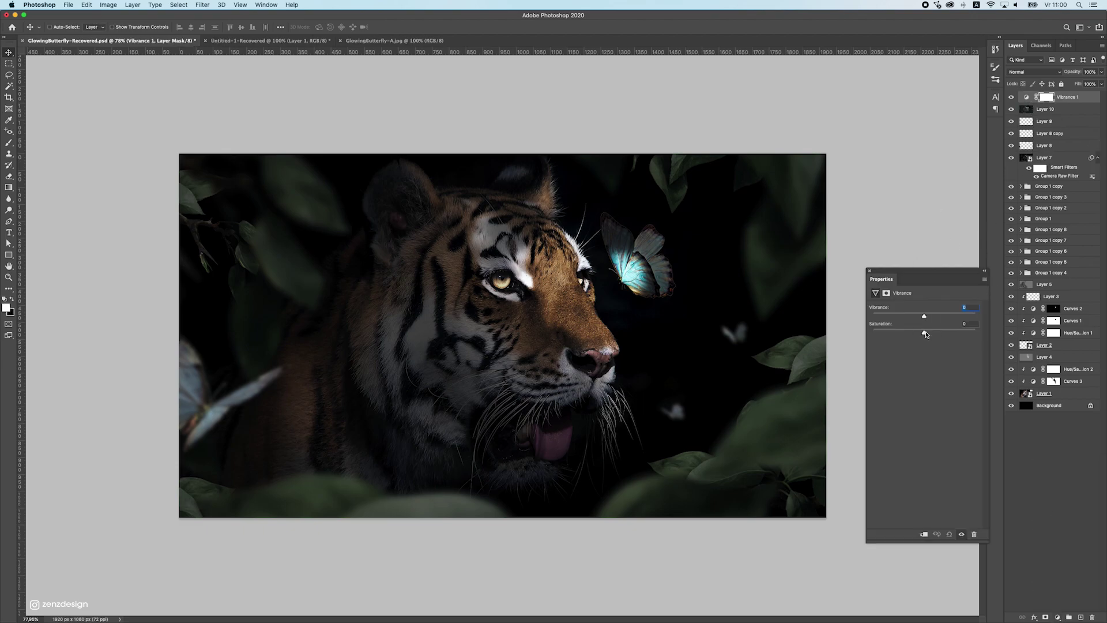
left_click_drag(924, 316, 932, 314)
left_click_drag(965, 320, 960, 319)
scroll(692, 340, "down", 6)
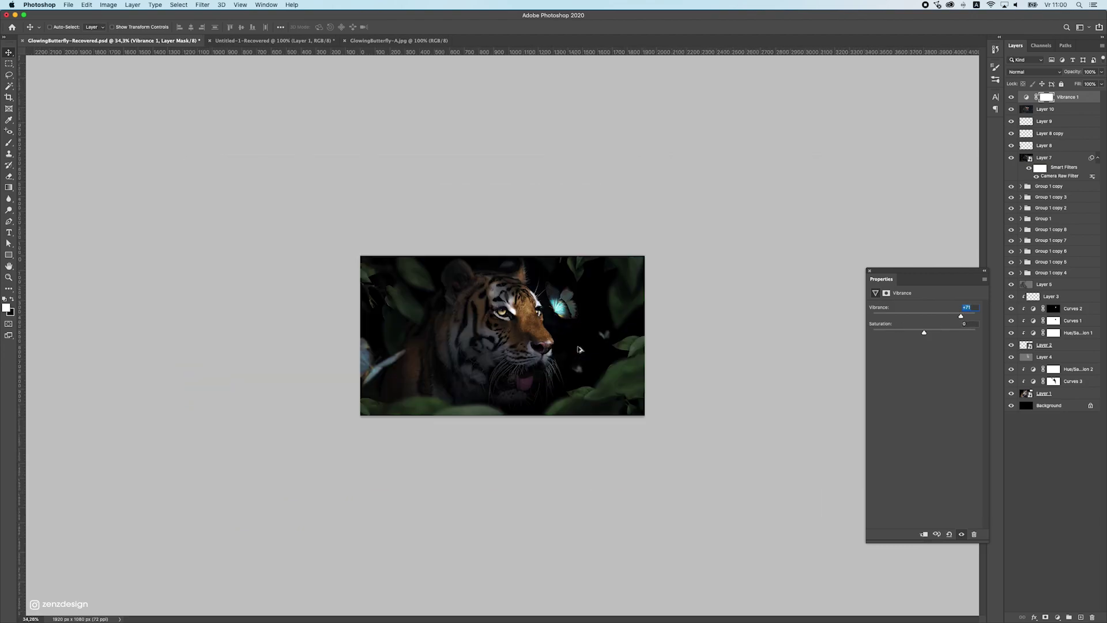
scroll(583, 350, "up", 4)
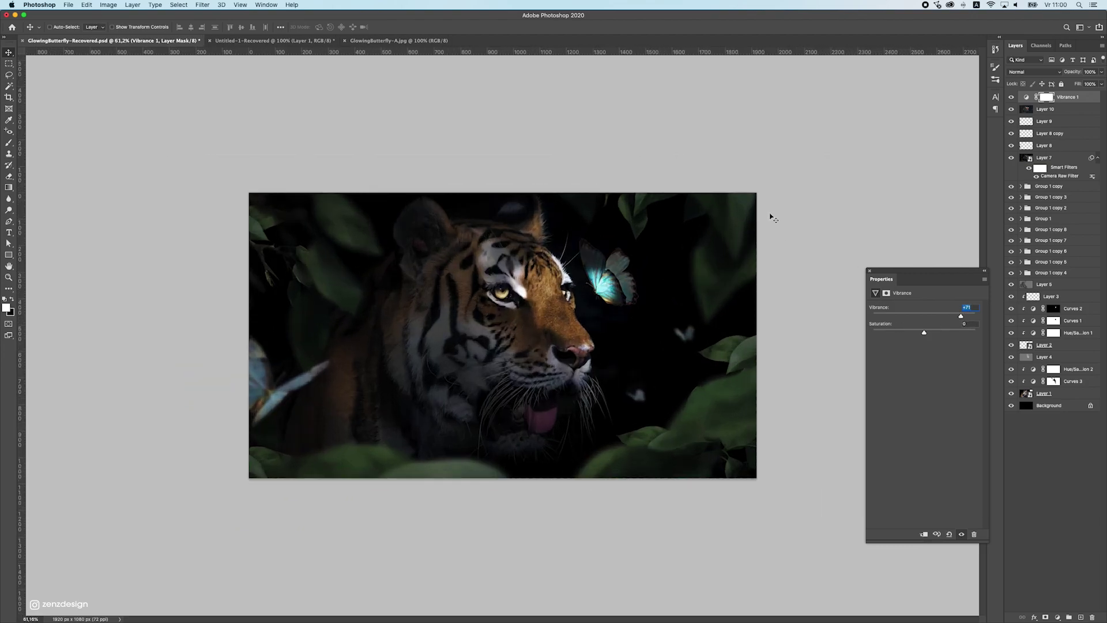